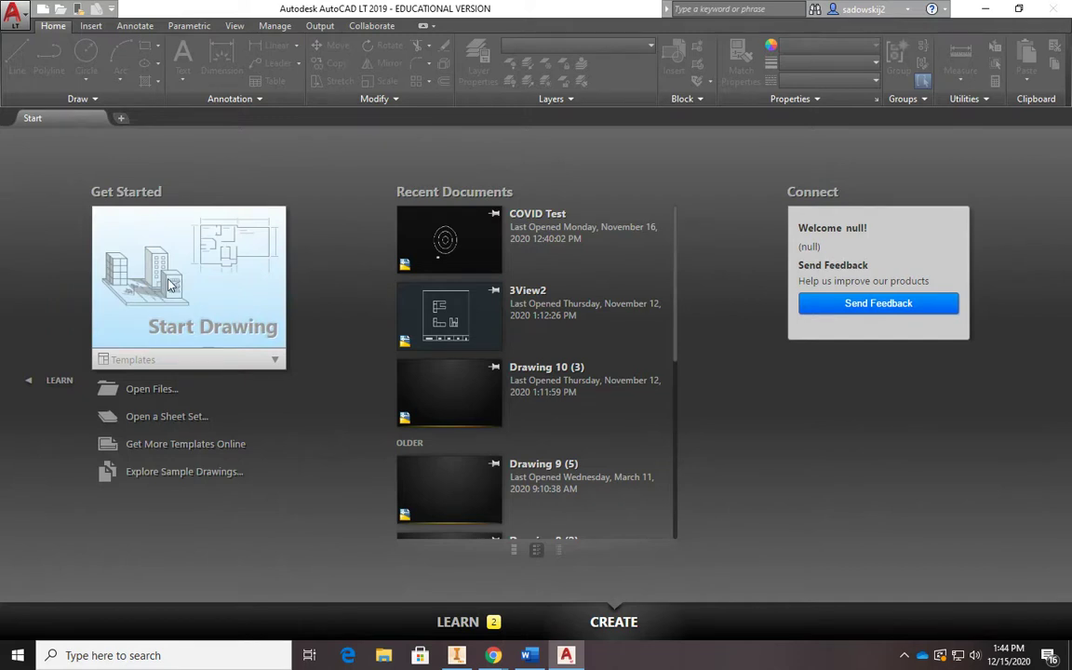
Start a new blank drawing from the start page.
left_click(196, 272)
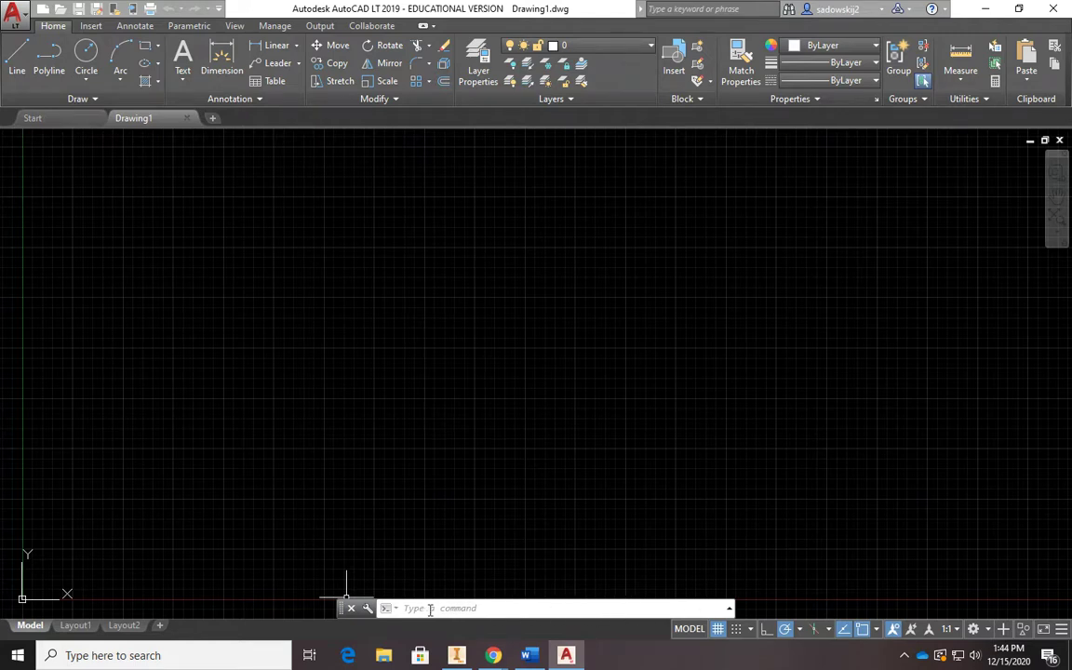
type("ghkkuk")
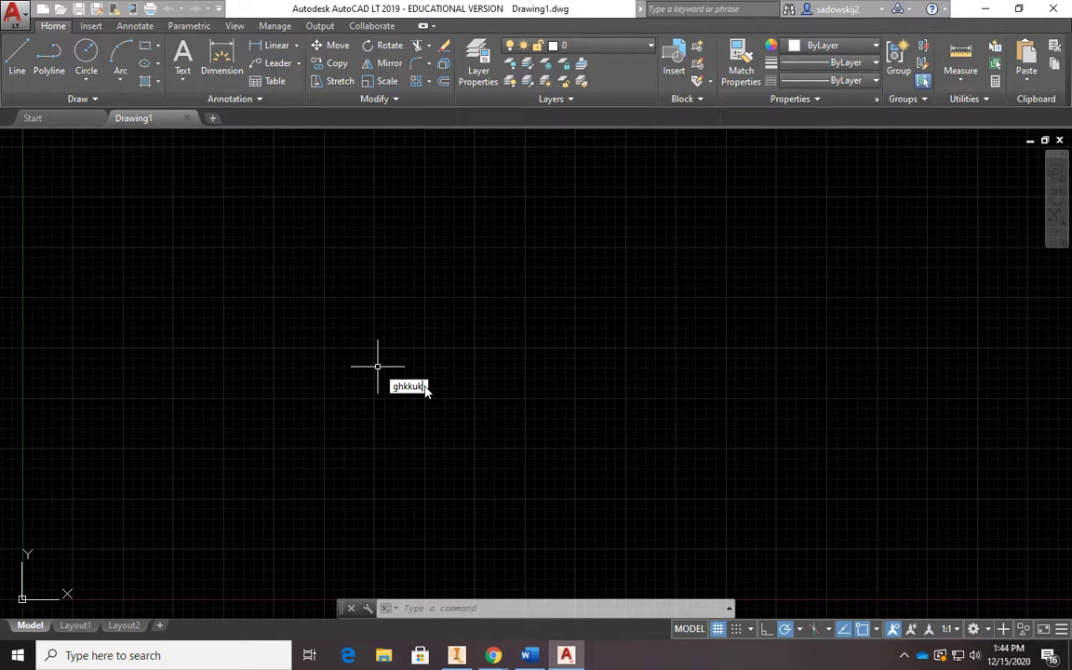
left_click(522, 504)
key("Escape")
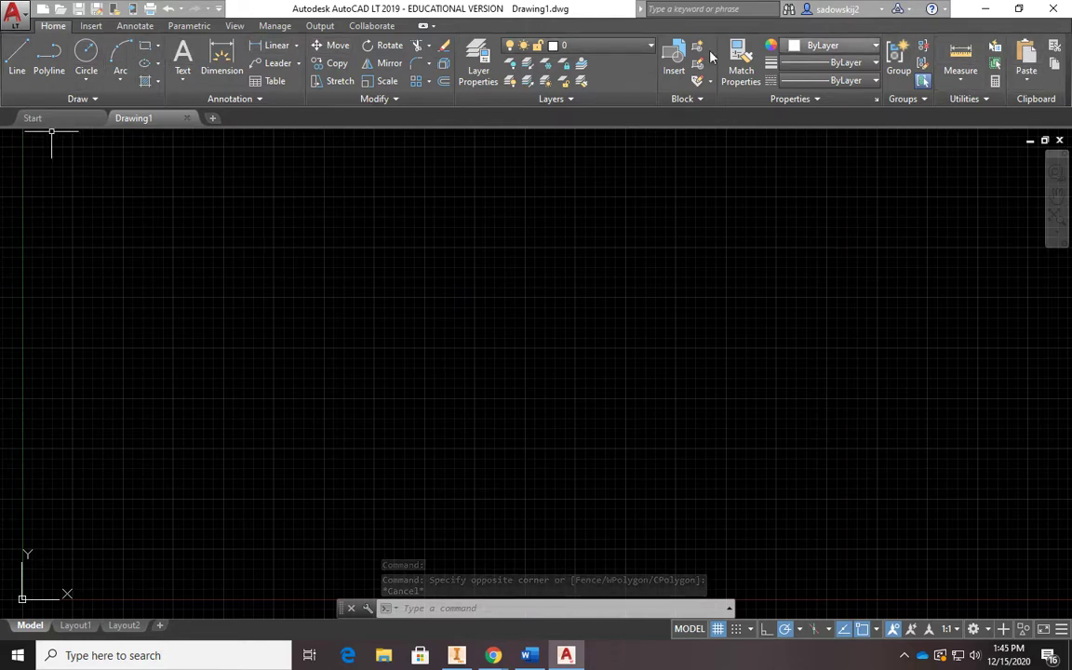
scroll(471, 382, "down", 2)
scroll(475, 387, "up", 1)
scroll(474, 384, "down", 1)
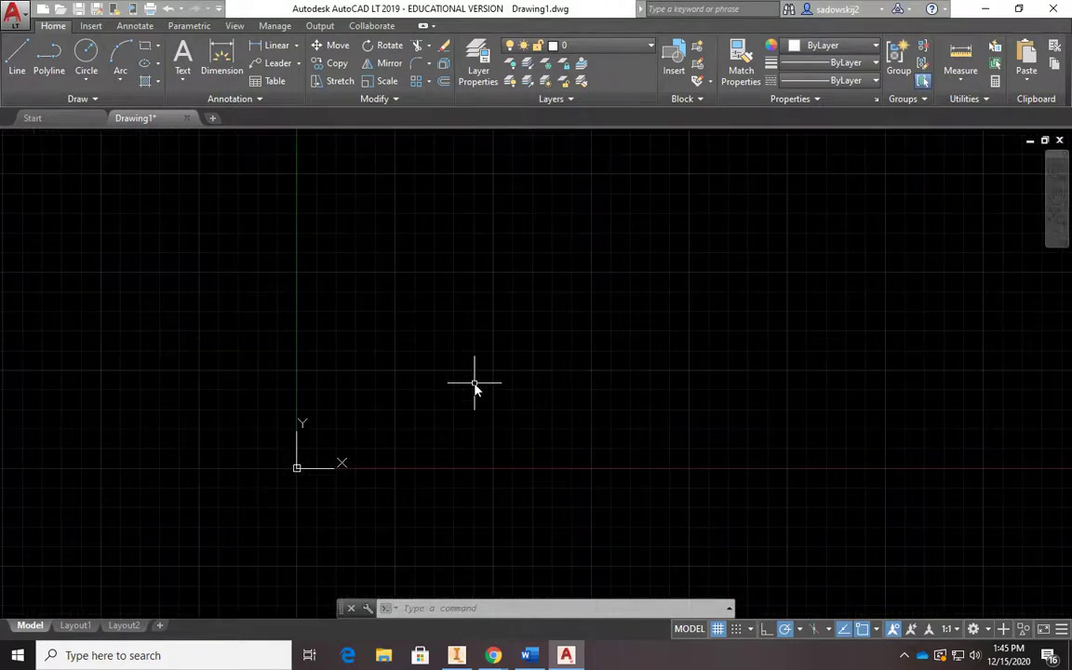
scroll(494, 366, "up", 1)
scroll(494, 366, "down", 1)
scroll(495, 365, "up", 1)
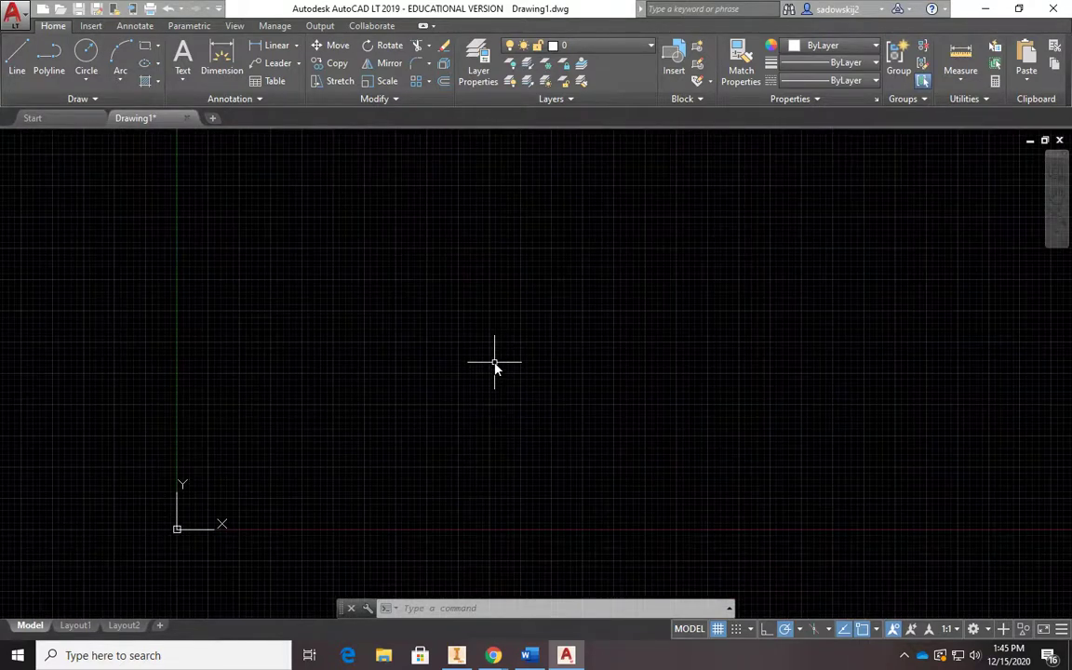
scroll(494, 365, "down", 1)
mouse_move(494, 365)
middle_mouse_down()
mouse_move(416, 328)
mouse_move(259, 343)
mouse_move(360, 437)
mouse_move(481, 389)
mouse_move(439, 314)
mouse_move(246, 377)
mouse_move(321, 440)
mouse_move(372, 383)
middle_mouse_up()
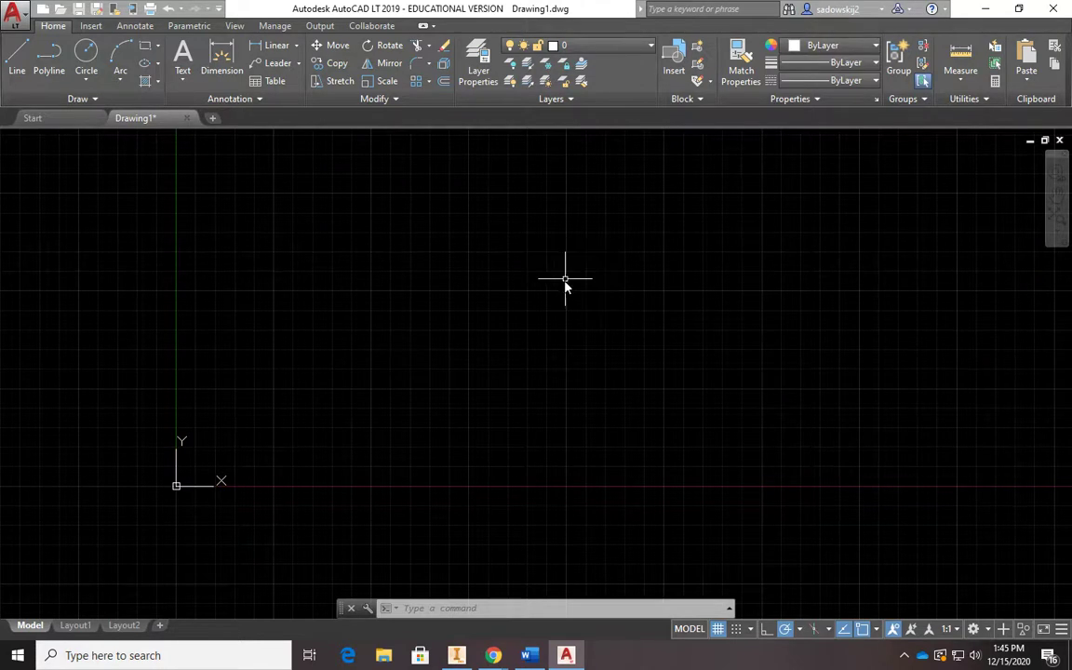
middle_click_drag(558, 300, 552, 312)
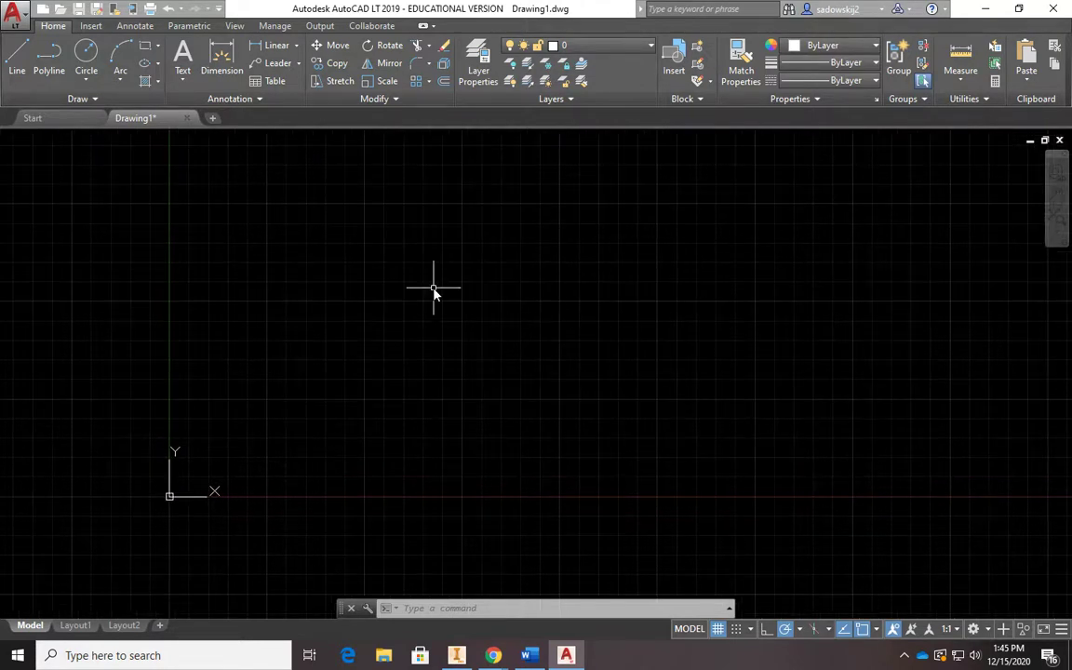
middle_click_drag(470, 379, 525, 392)
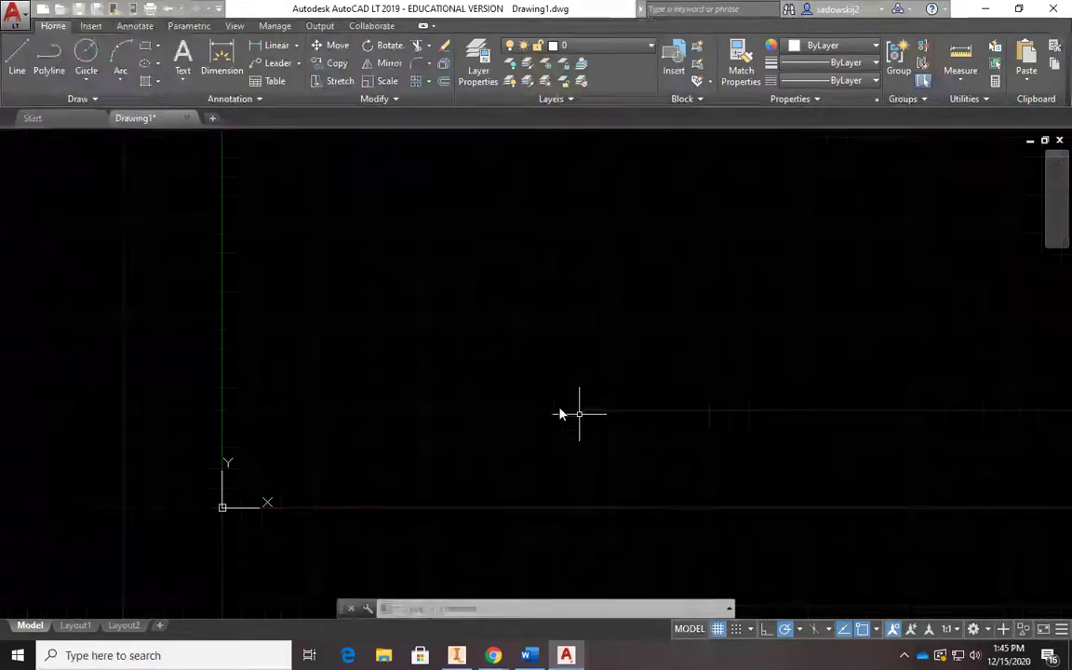
Start a line with its first point at coordinates .25,.25.
type("l")
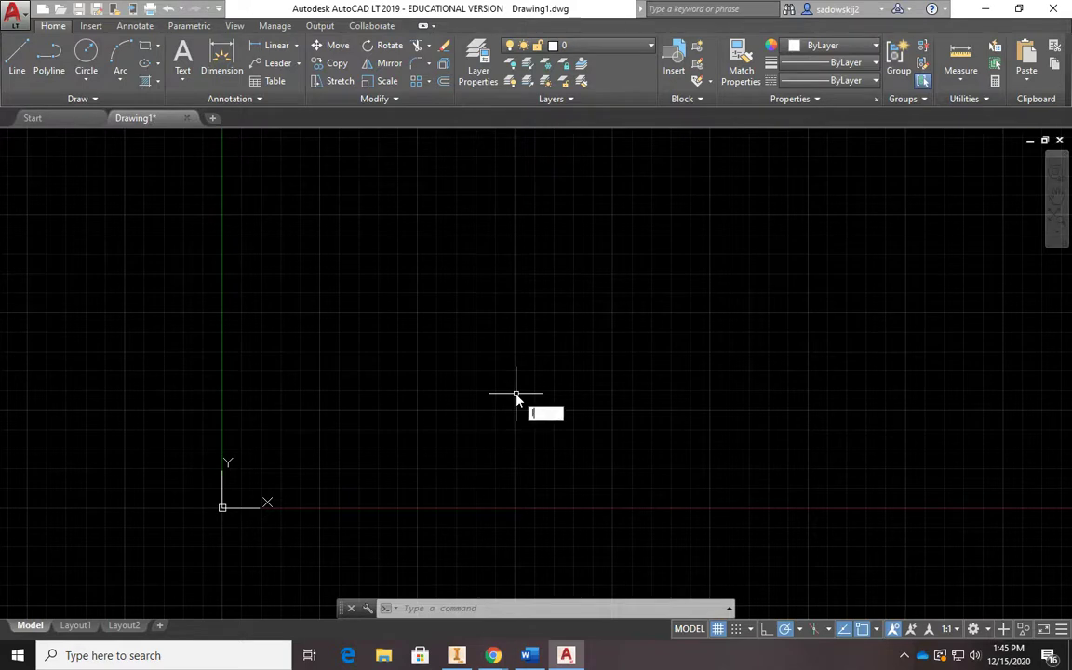
key("Return")
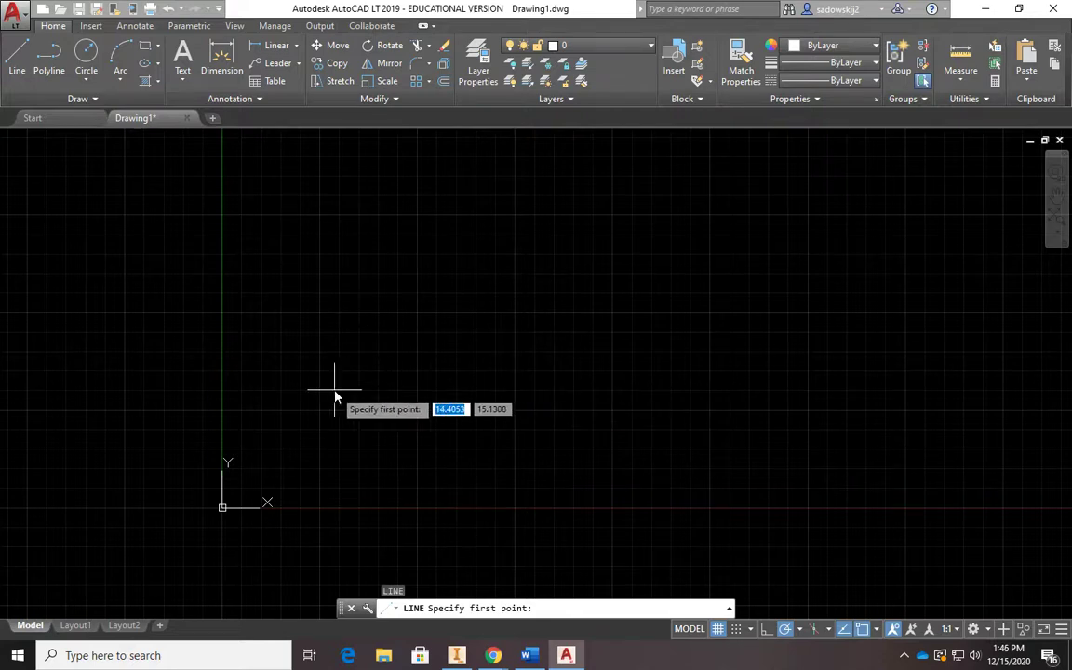
type(".25")
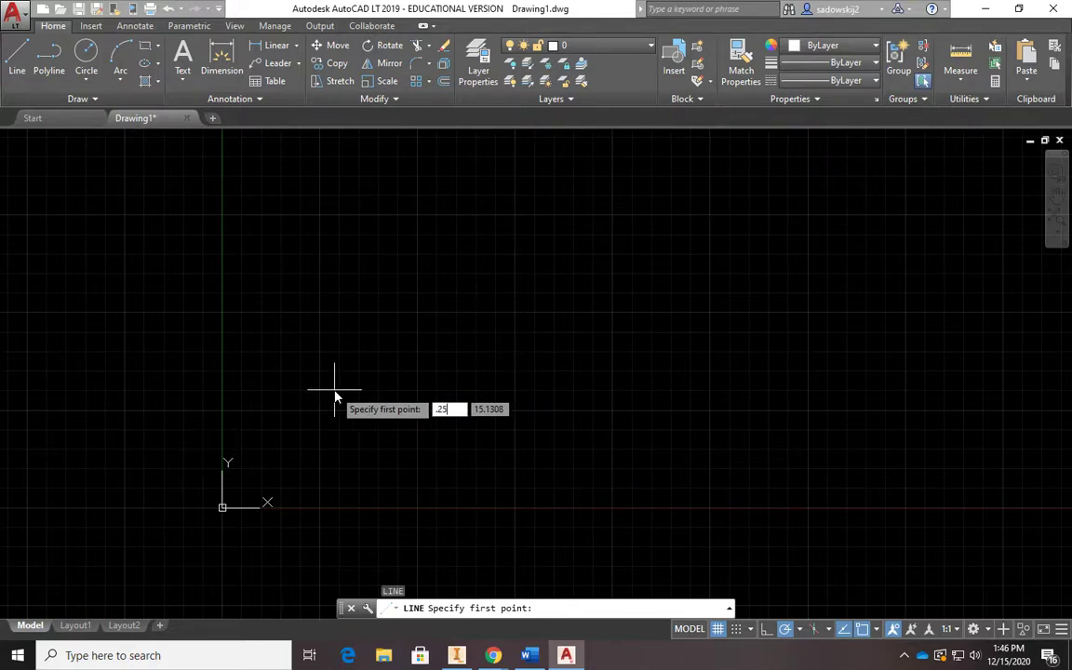
key("Tab")
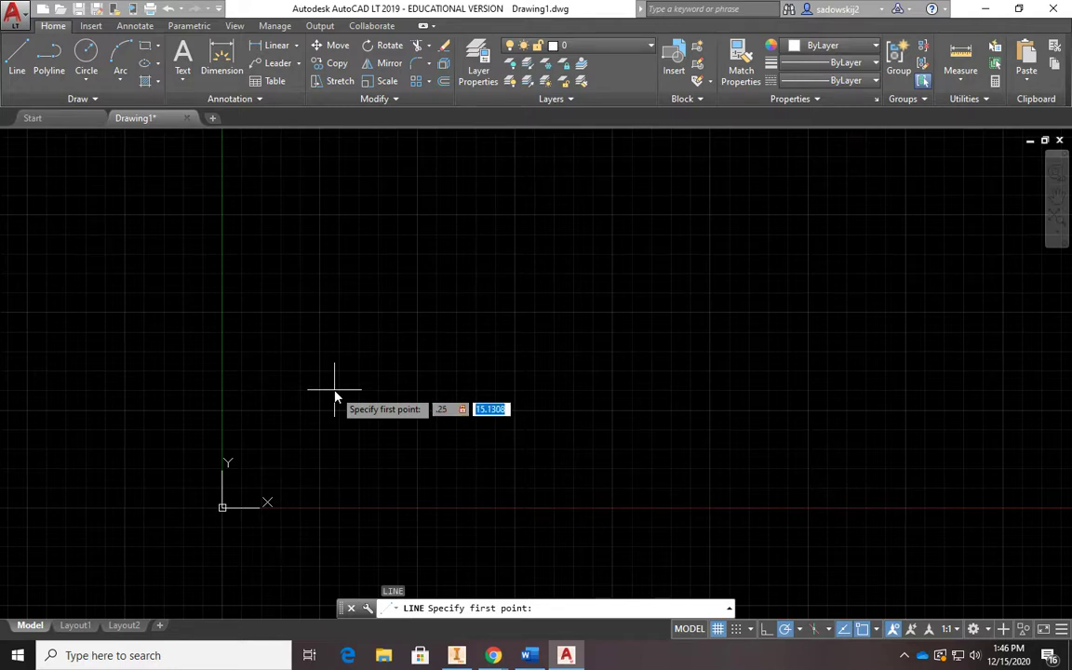
type(".25")
key("Return")
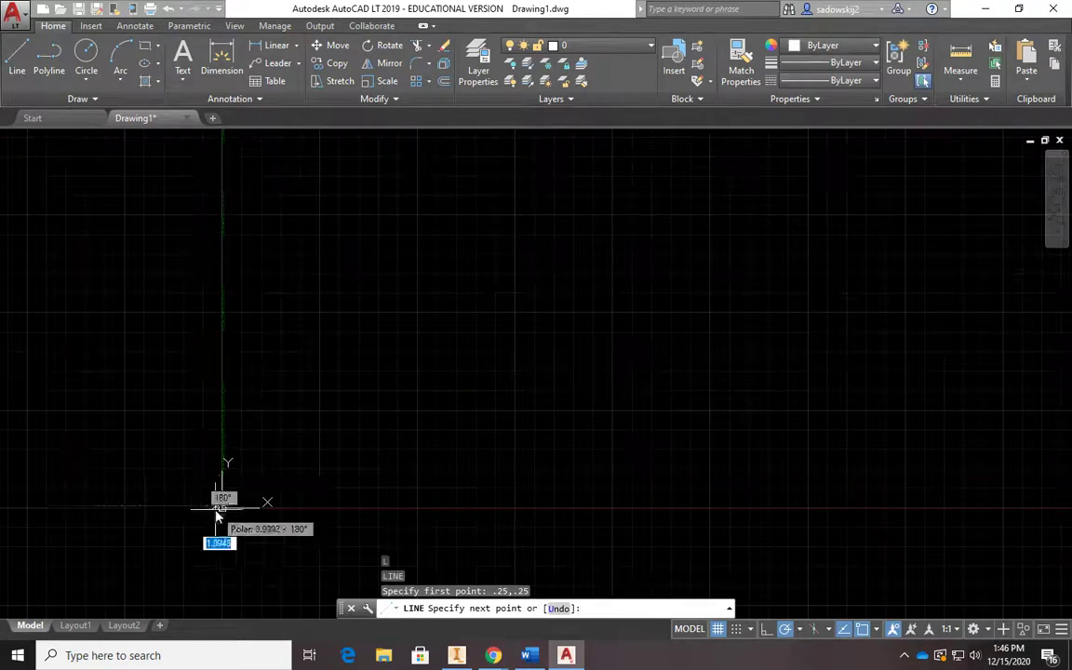
Draw the border's bottom edge as a horizontal segment 10.5 units long, running to the right from the start point.
middle_click_drag(240, 493, 654, 469)
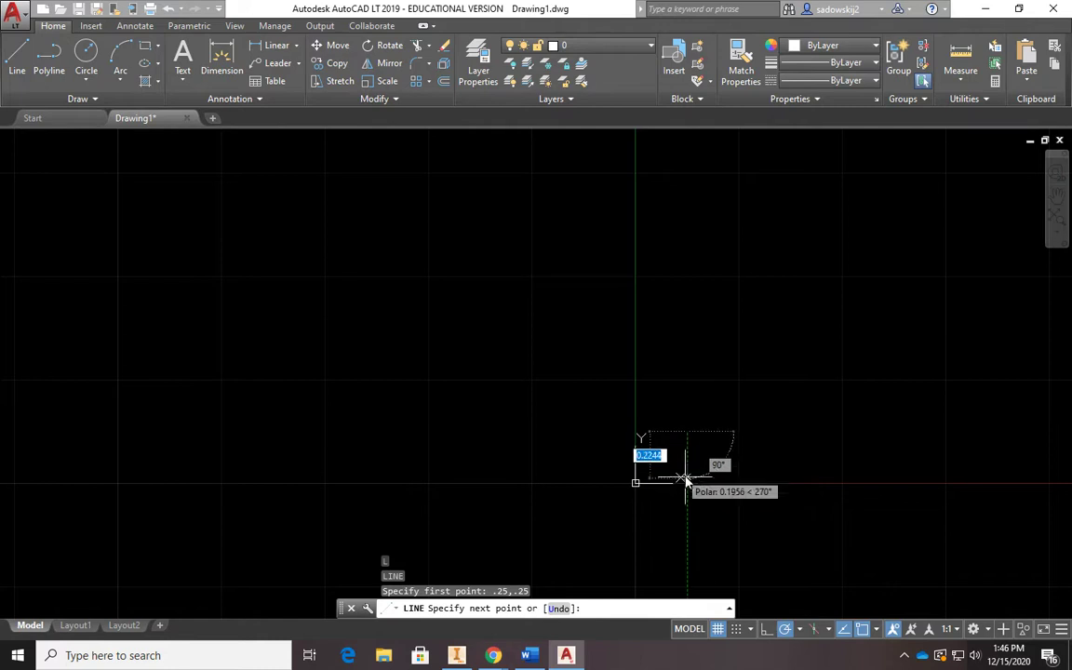
middle_click_drag(720, 426, 53, 349)
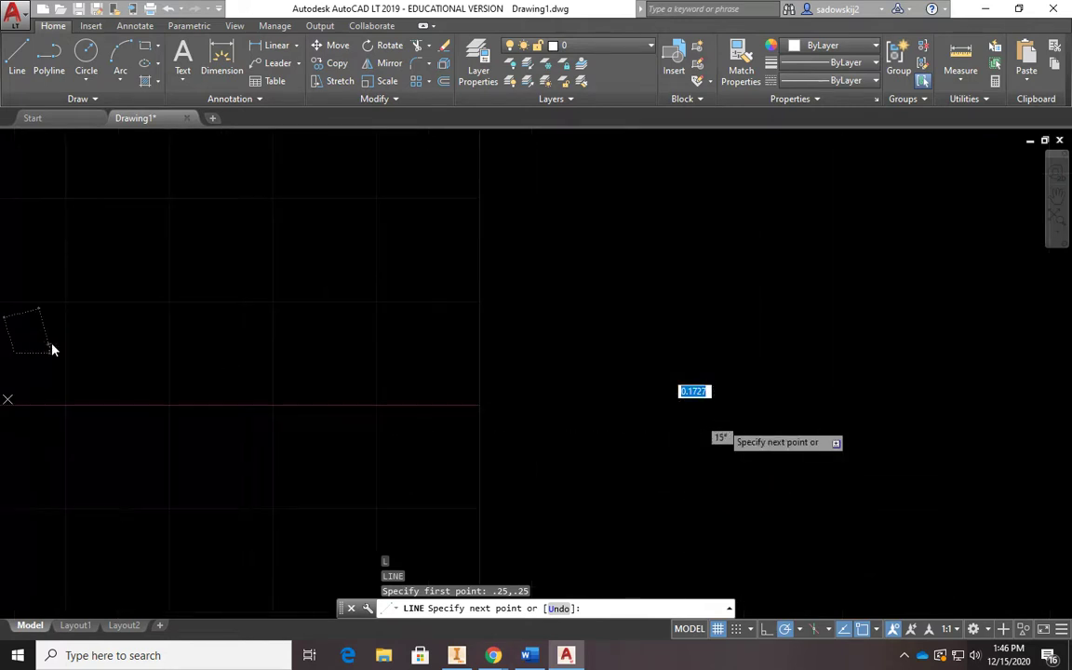
scroll(447, 391, "down", 3)
scroll(582, 369, "down", 1)
mouse_move(623, 366)
middle_mouse_down()
mouse_move(427, 438)
mouse_move(318, 495)
middle_mouse_up()
scroll(431, 462, "up", 1)
middle_click_drag(538, 399, 637, 395)
scroll(596, 431, "up", 3)
middle_click_drag(595, 437, 833, 421)
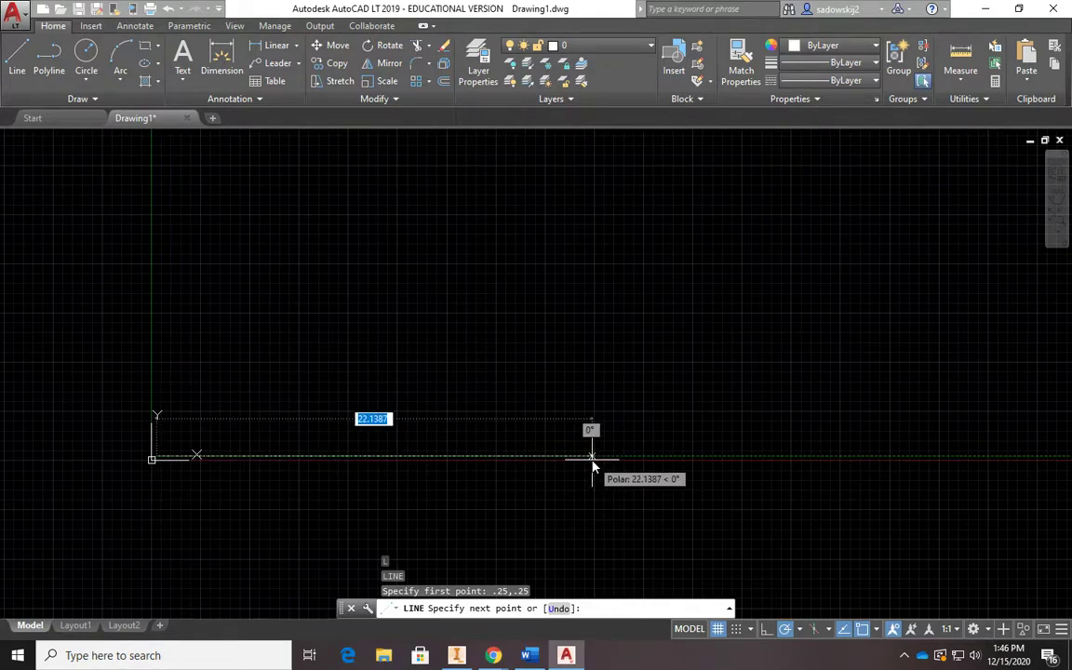
scroll(593, 463, "up", 2)
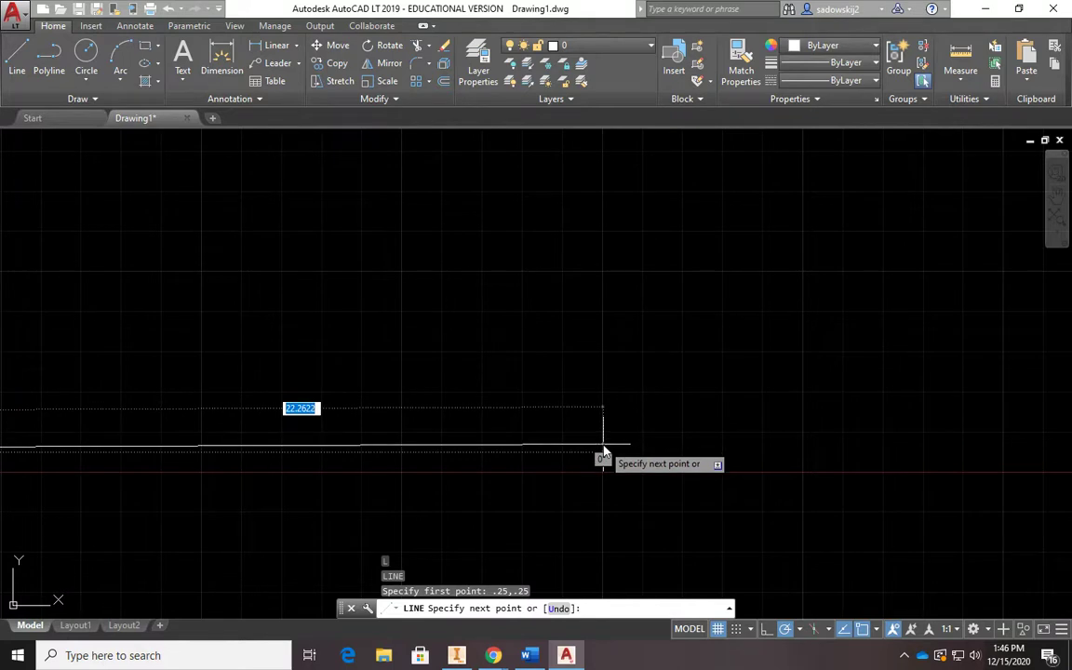
mouse_move(605, 451)
middle_mouse_down()
mouse_move(711, 424)
mouse_move(832, 423)
mouse_move(694, 437)
middle_mouse_up()
scroll(832, 422, "down", 3)
scroll(695, 443, "up", 4)
scroll(695, 443, "down", 2)
scroll(696, 444, "down", 1)
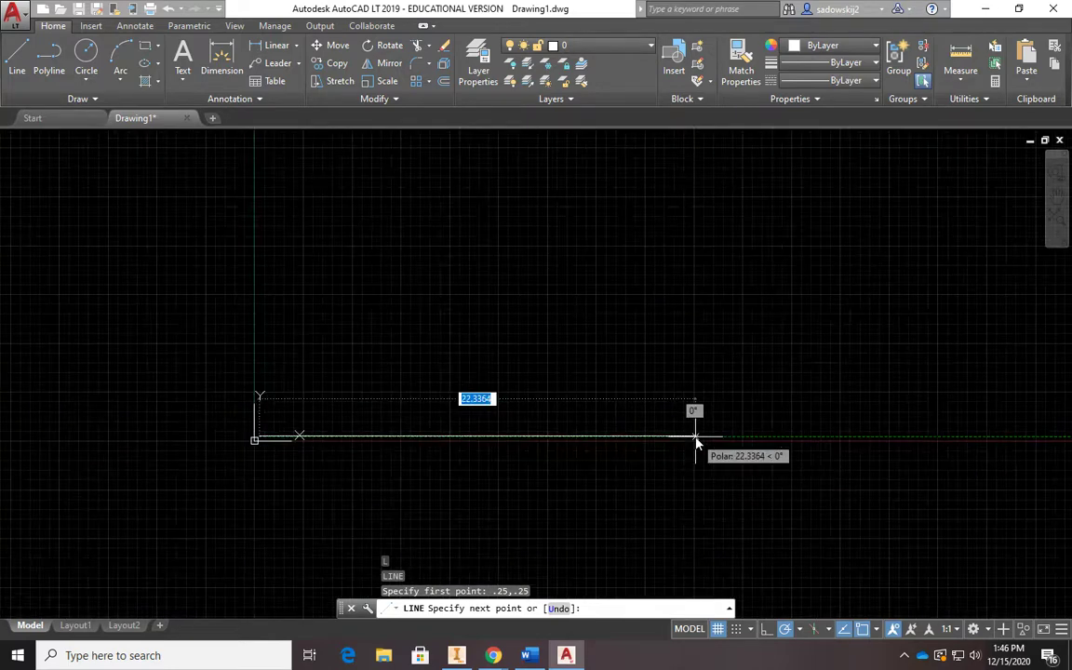
type("10.5")
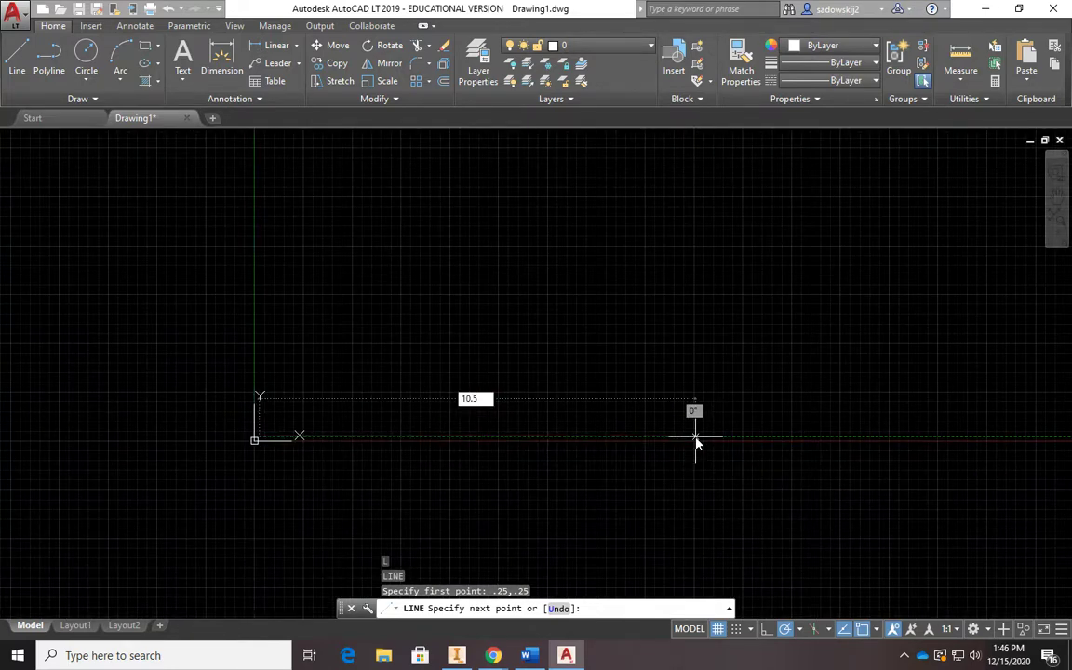
key("Return")
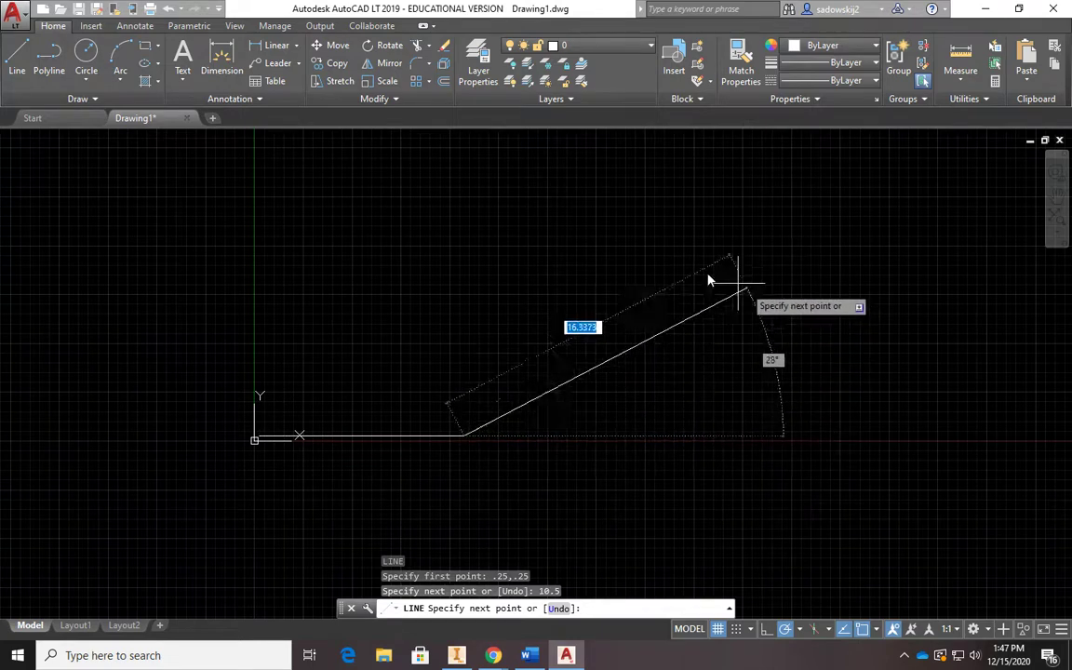
Continue the line straight up from the bottom edge's right end with a .5 unit segment followed by a 7 unit segment.
middle_click_drag(557, 377, 695, 353)
scroll(694, 354, "up", 4)
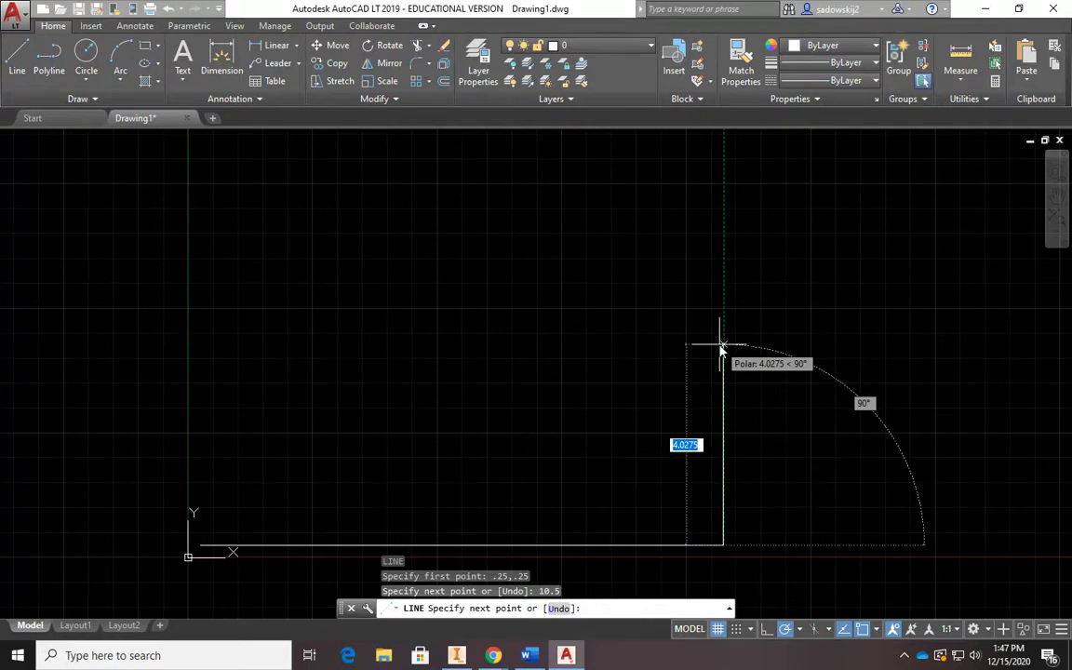
type(".5")
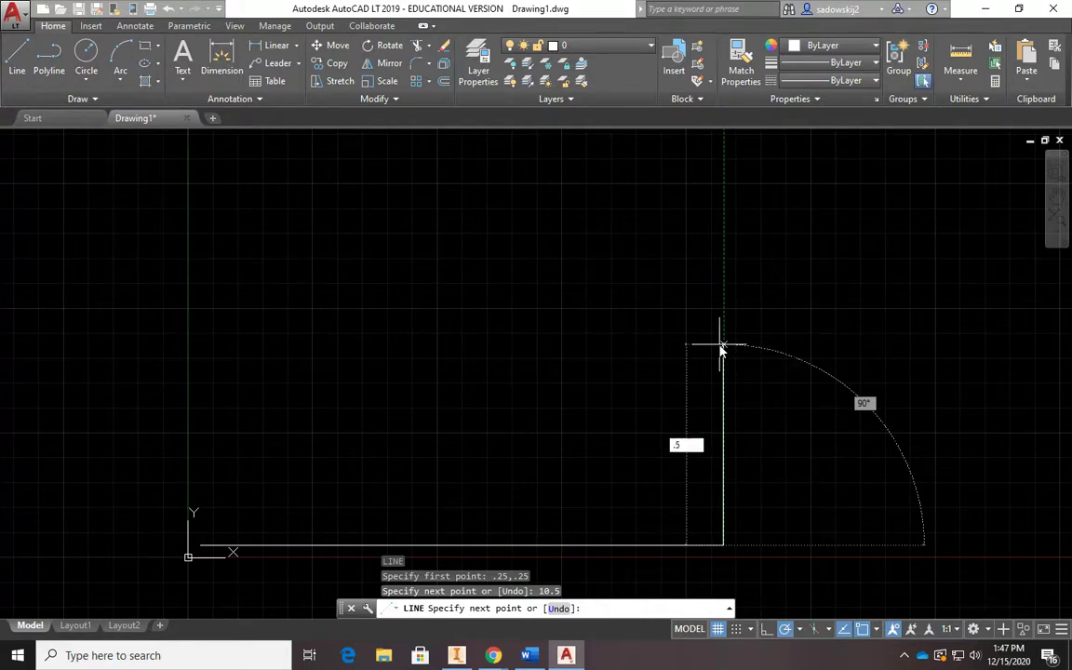
key("Return")
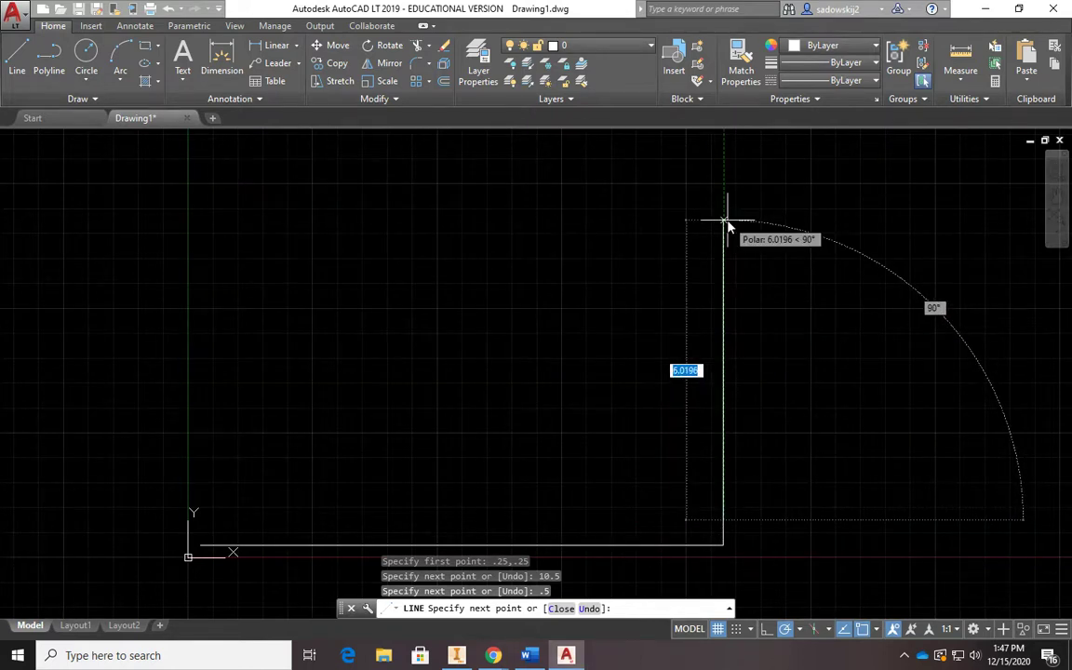
type("7")
key("Return")
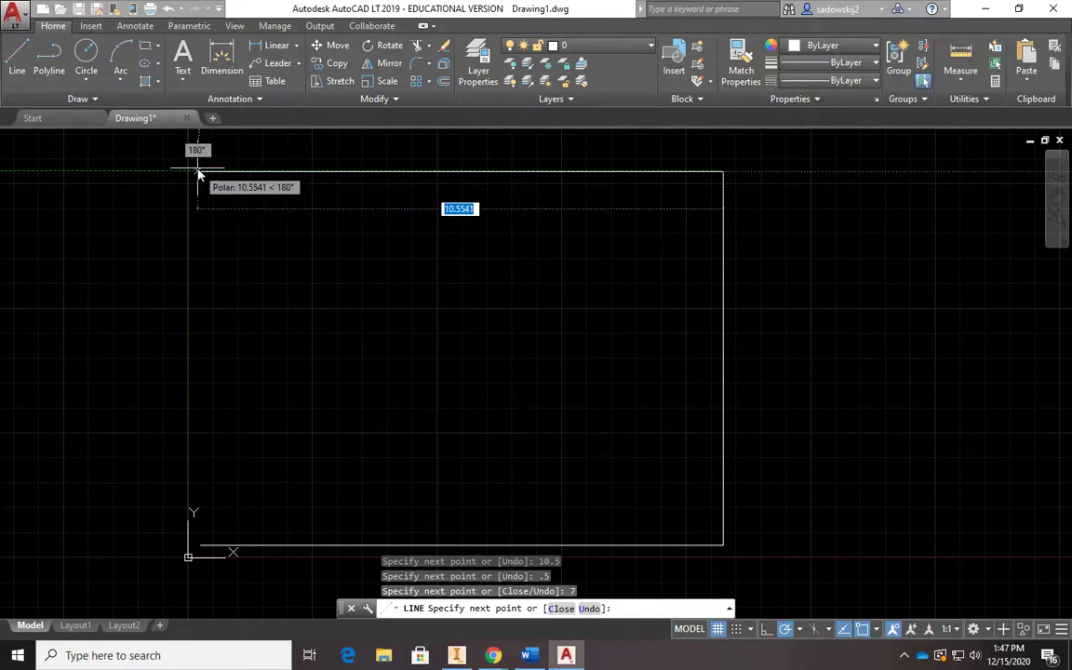
Continue the border with a 10.5 unit top edge to the left and a 7 unit segment straight down.
type("10.5")
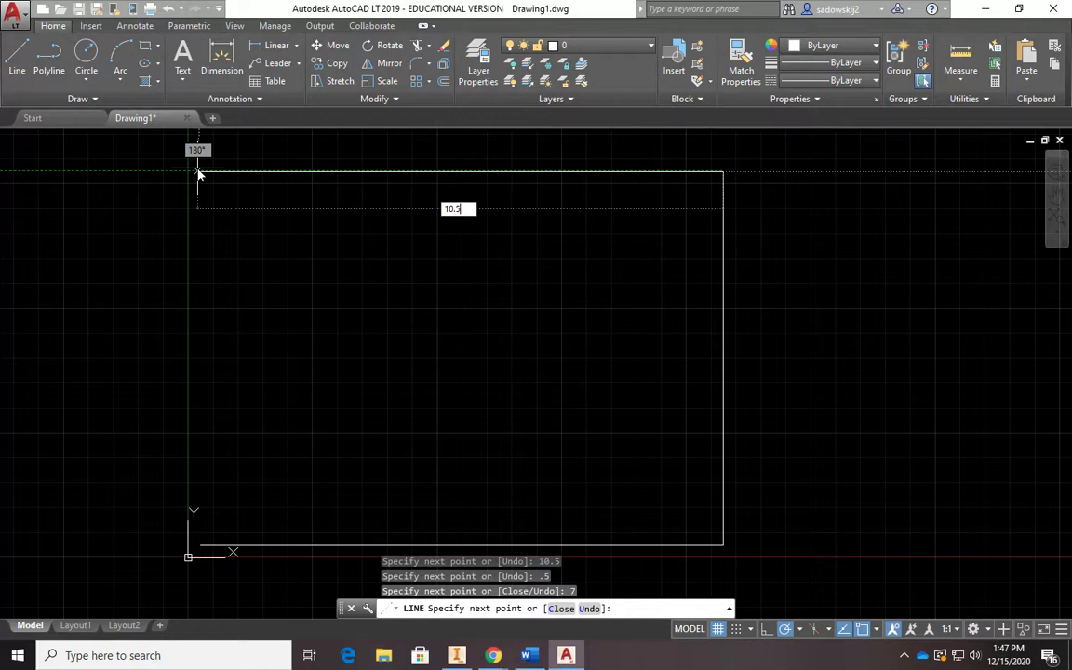
key("Return")
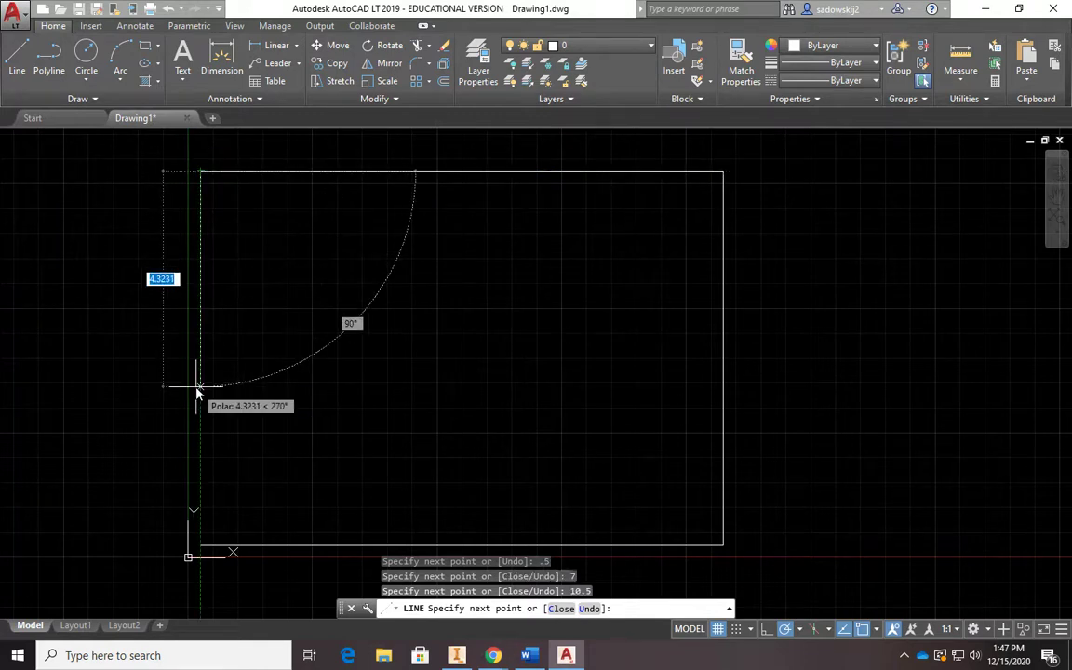
type("7")
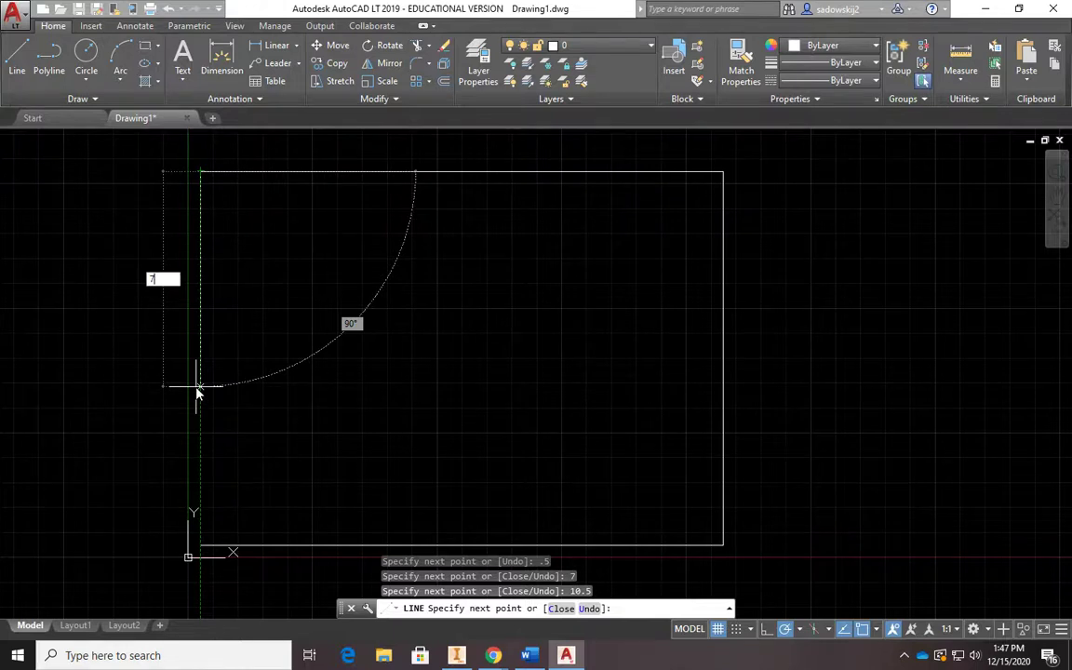
key("Return")
Close the border with a vertical segment down to the start point at the lower-left corner and end the Line command.
scroll(240, 443, "up", 5)
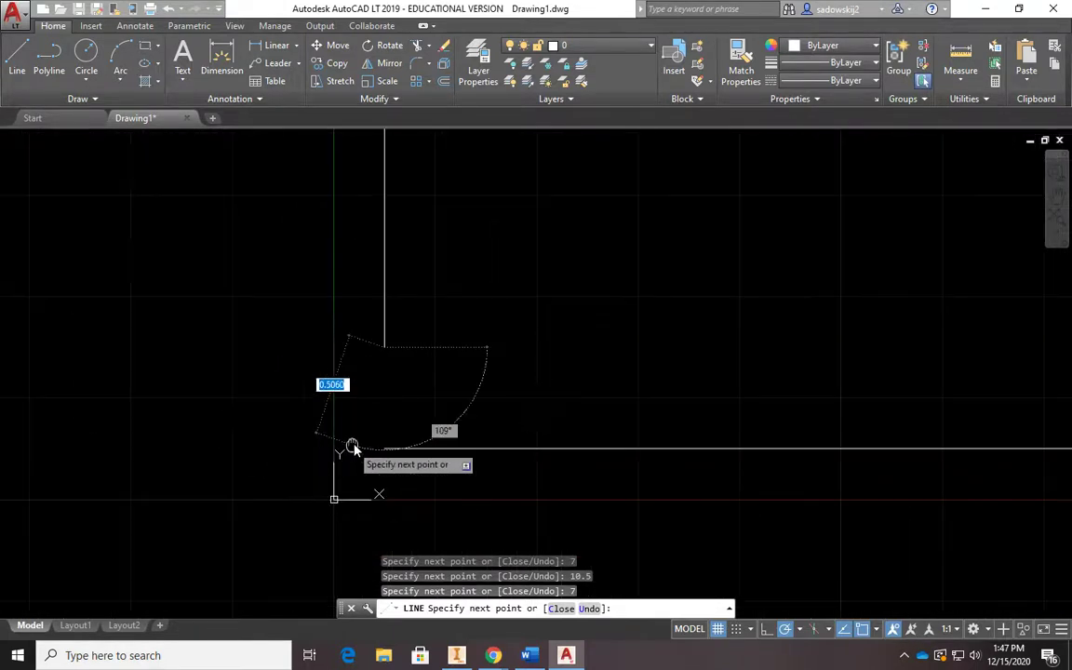
middle_click_drag(354, 450, 326, 343)
scroll(324, 337, "up", 2)
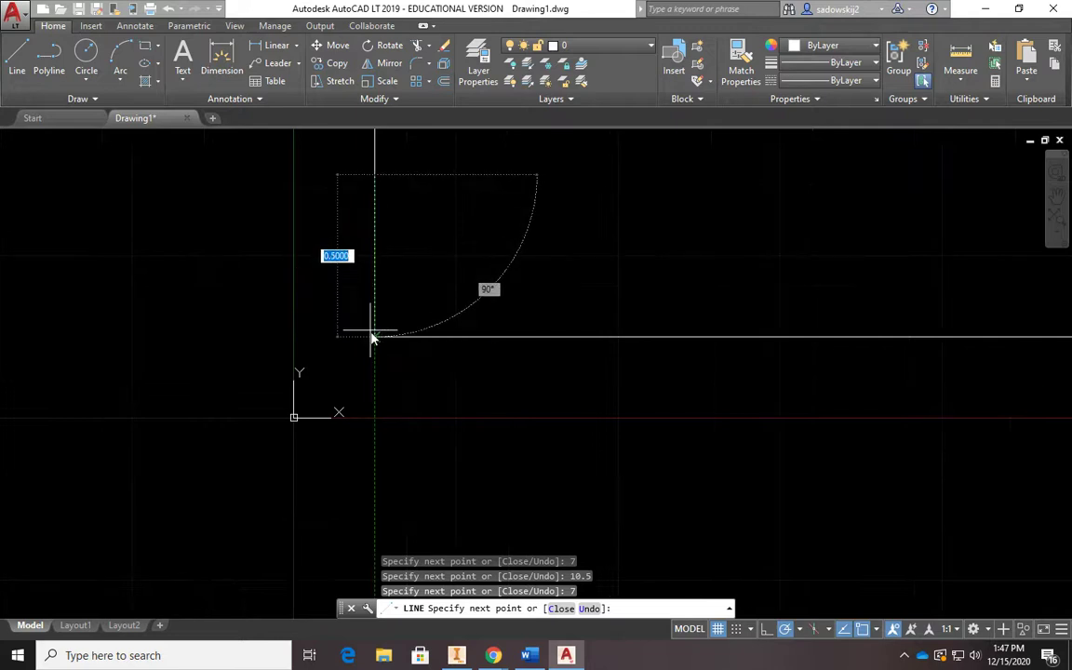
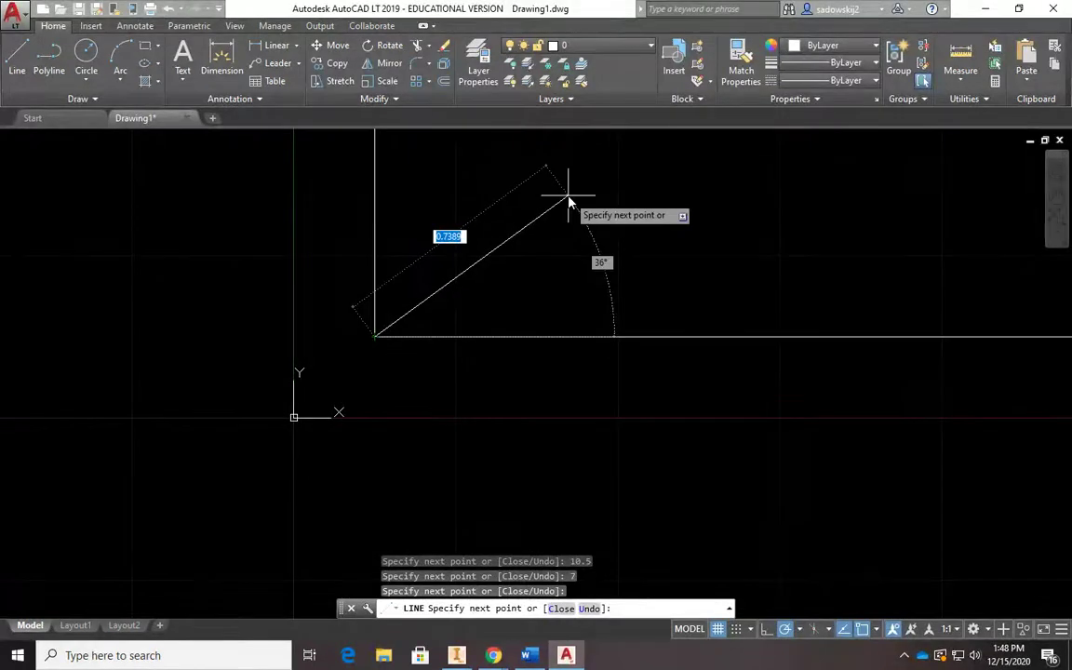
scroll(341, 318, "down", 3)
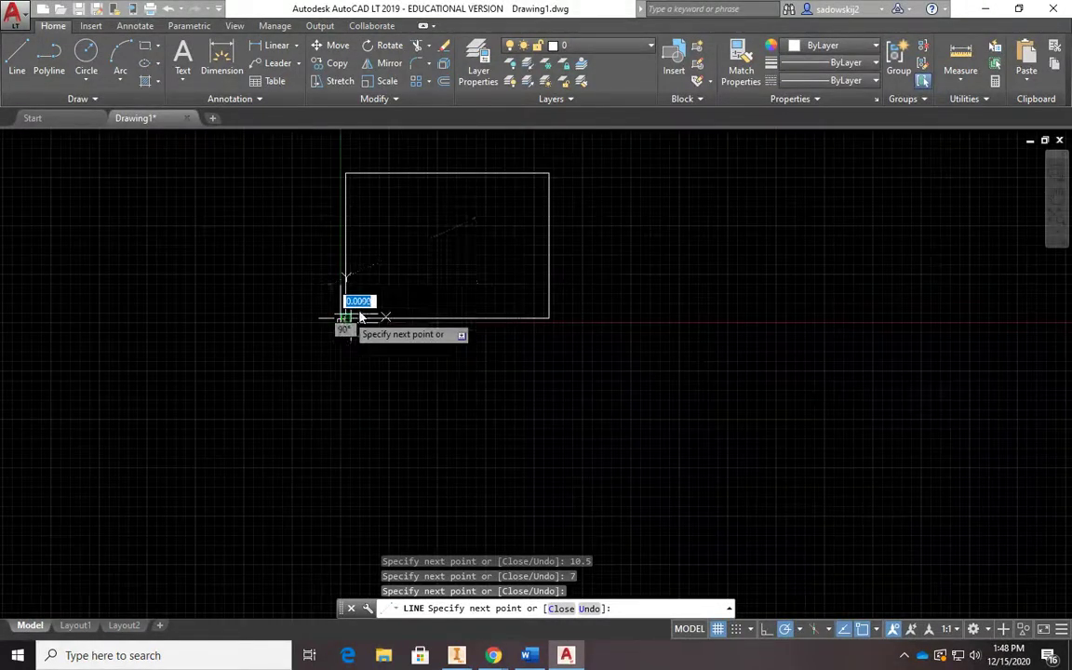
middle_click_drag(445, 275, 524, 307)
scroll(517, 304, "up", 5)
scroll(519, 307, "down", 4)
right_click(495, 282)
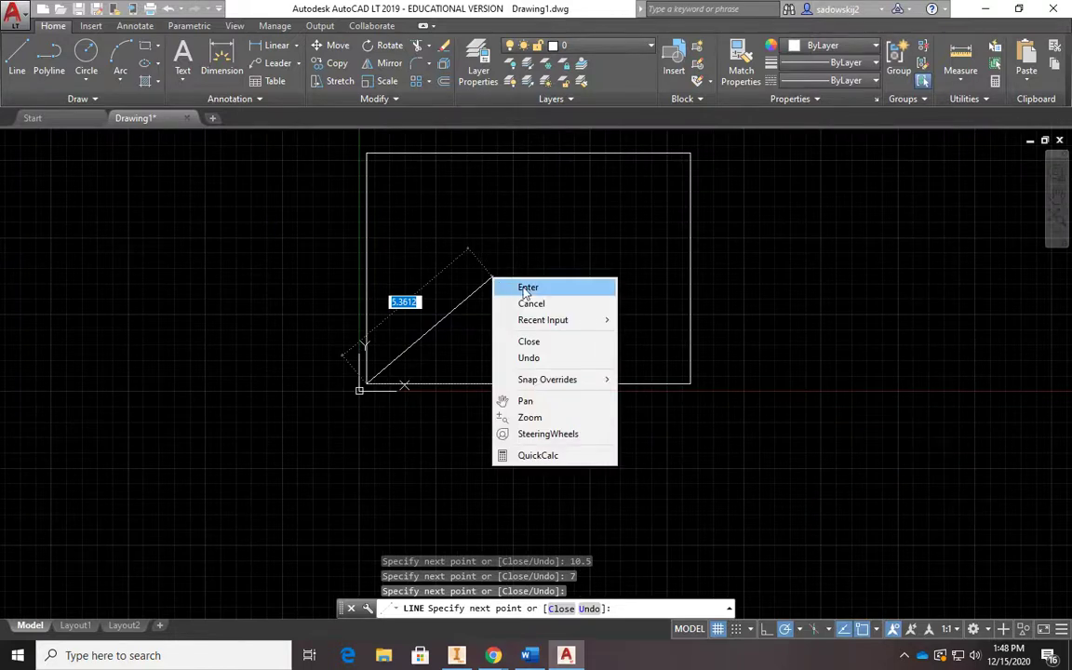
left_click(527, 288)
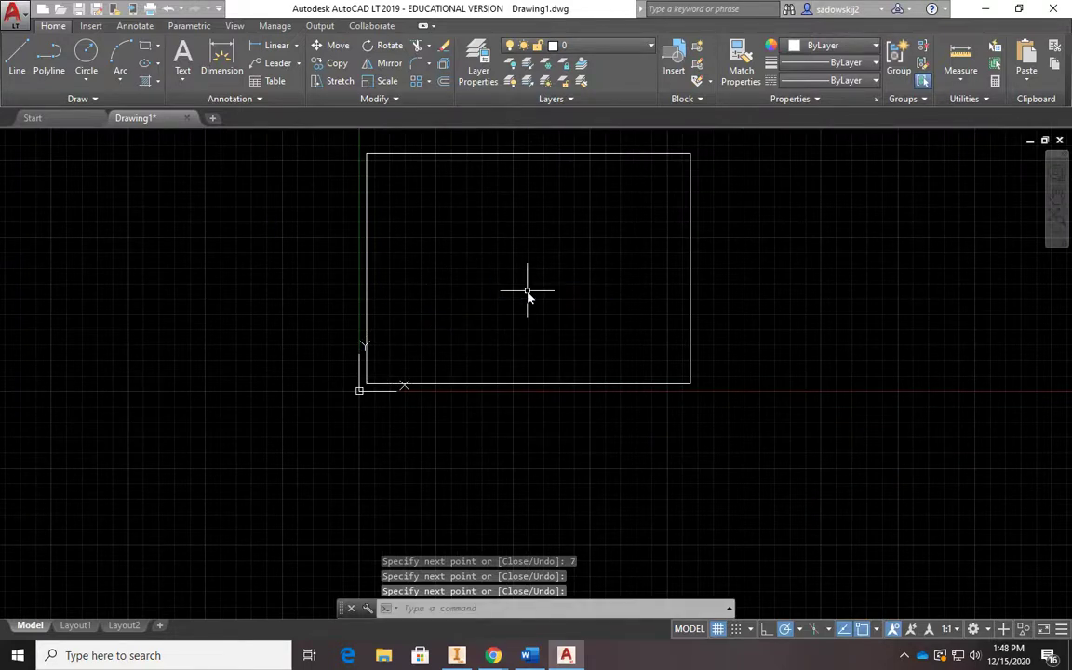
mouse_move(511, 314)
middle_mouse_down()
mouse_move(538, 311)
mouse_move(545, 339)
middle_mouse_up()
scroll(544, 342, "up", 2)
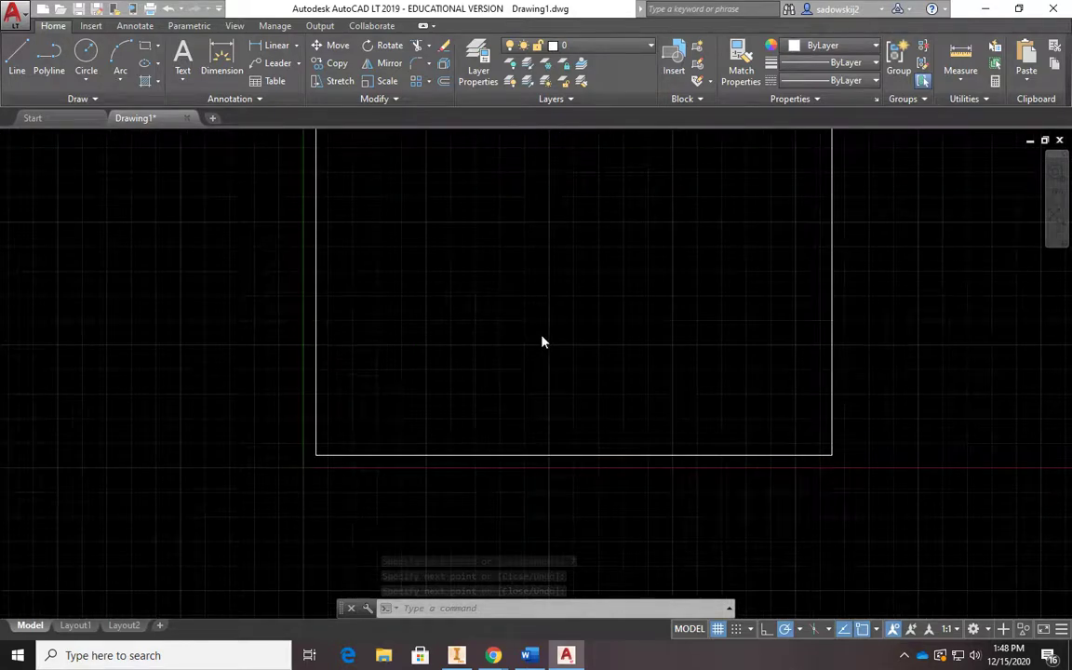
scroll(510, 397, "down", 3)
scroll(491, 412, "up", 3)
scroll(491, 414, "down", 3)
middle_click_drag(491, 414, 462, 385)
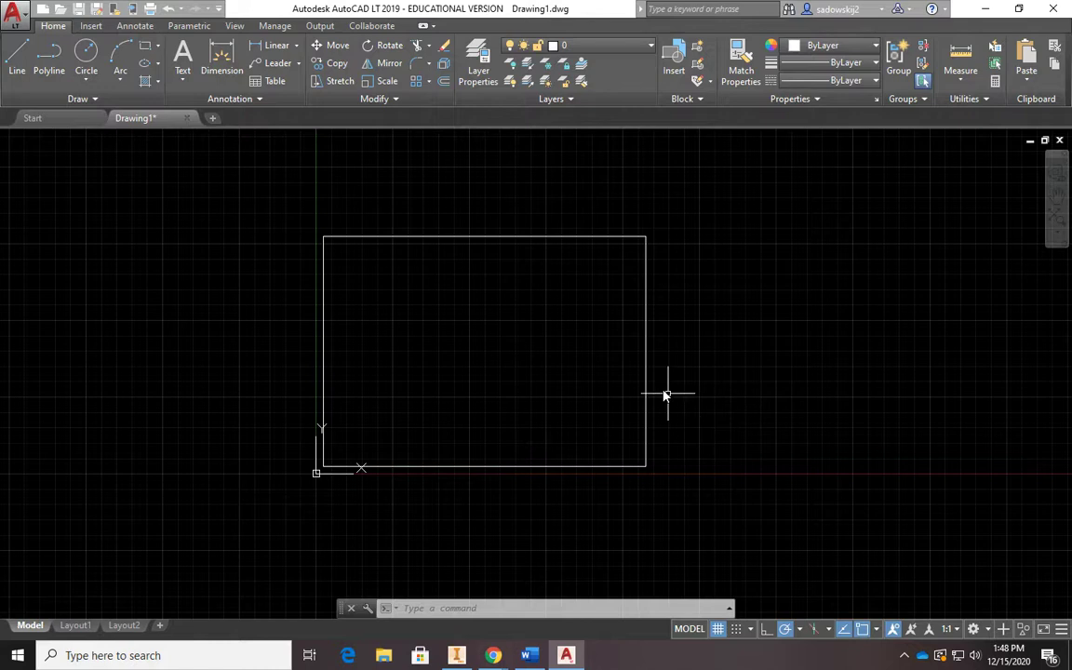
left_click(17, 56)
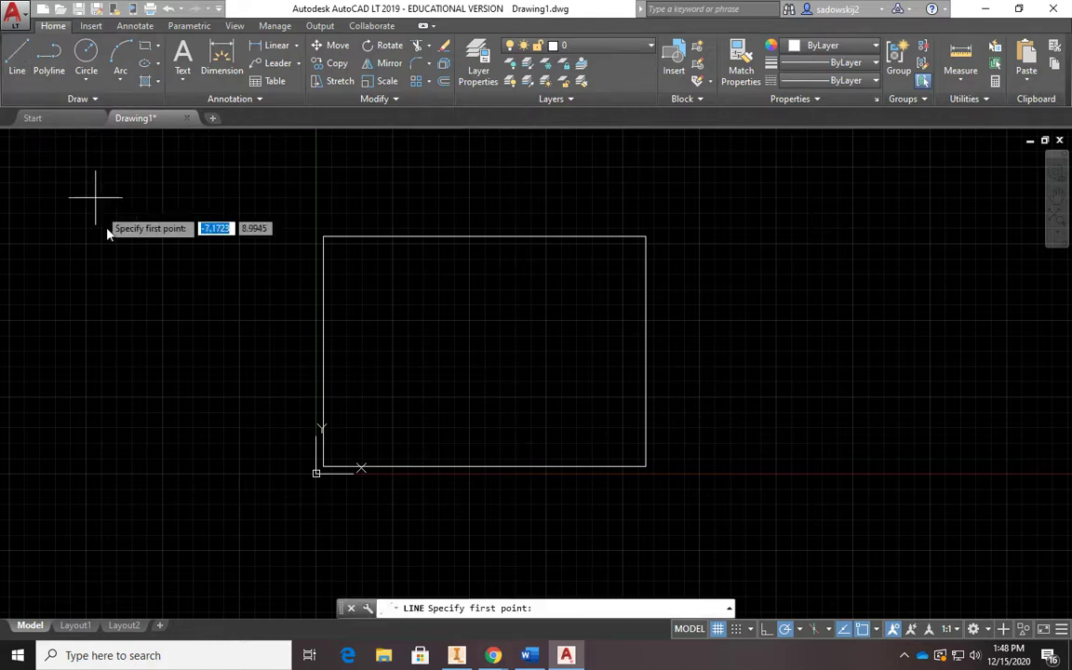
scroll(693, 431, "up", 2)
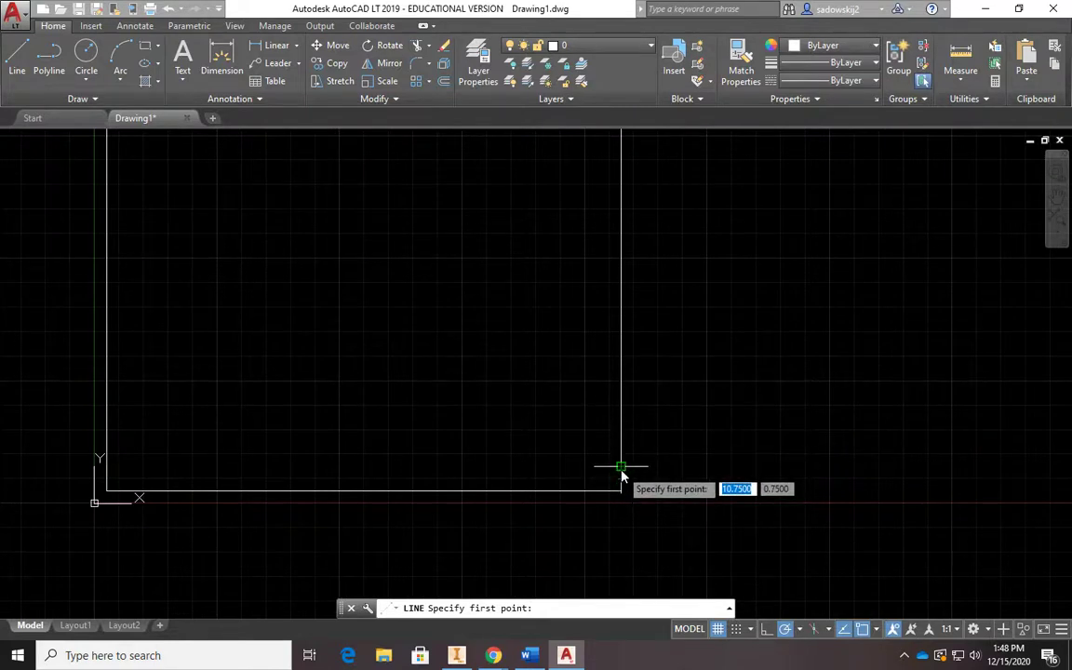
scroll(622, 476, "up", 1)
middle_click_drag(622, 475, 668, 309)
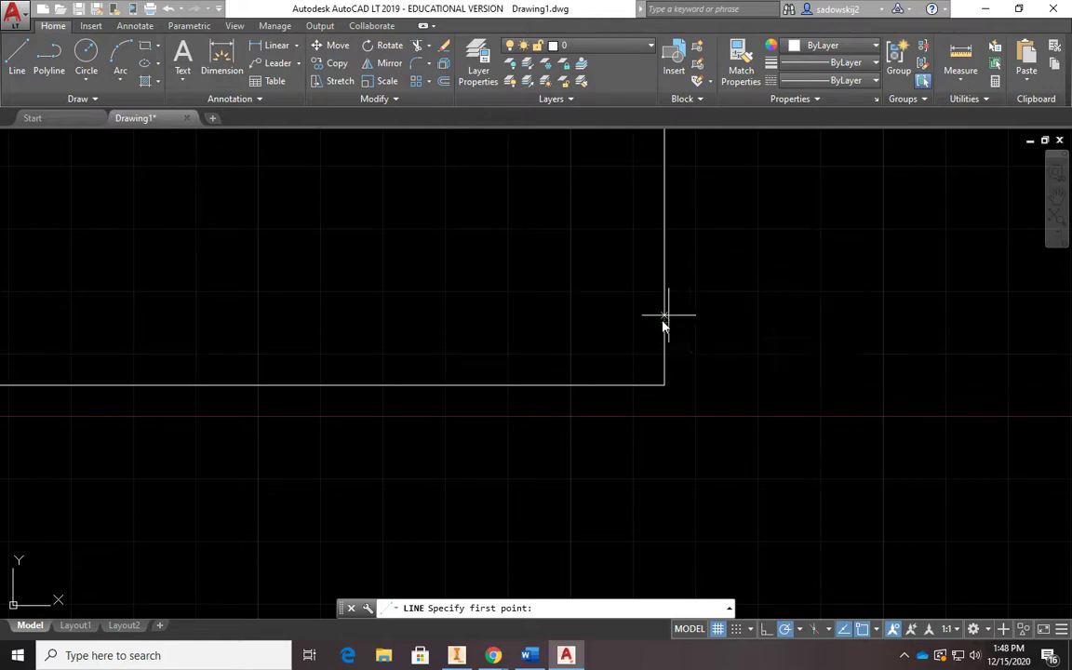
key("Escape")
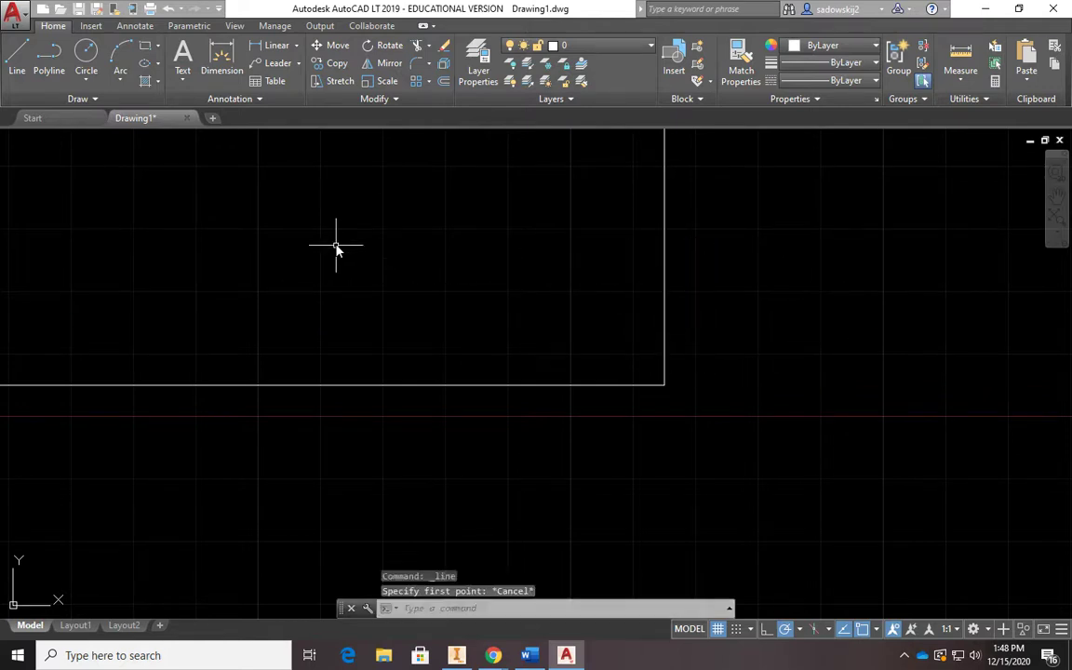
Draw a horizontal line from the top of the right edge's short lower segment across to the border's left edge and end the Line command.
left_click(16, 58)
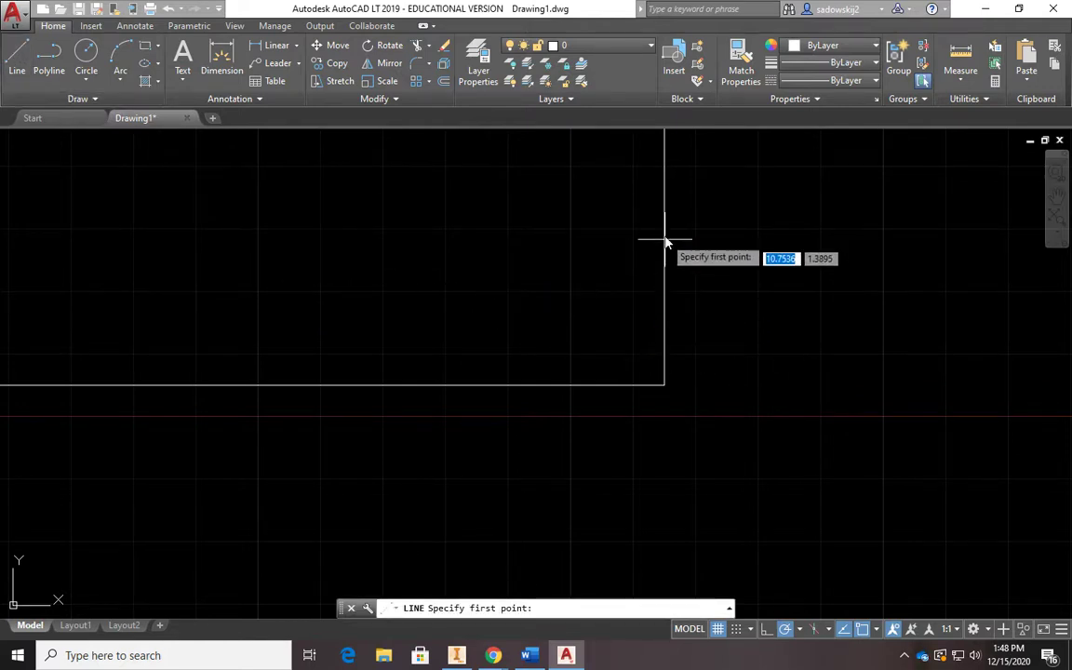
left_click(664, 323)
scroll(558, 307, "up", 2)
scroll(763, 310, "down", 2)
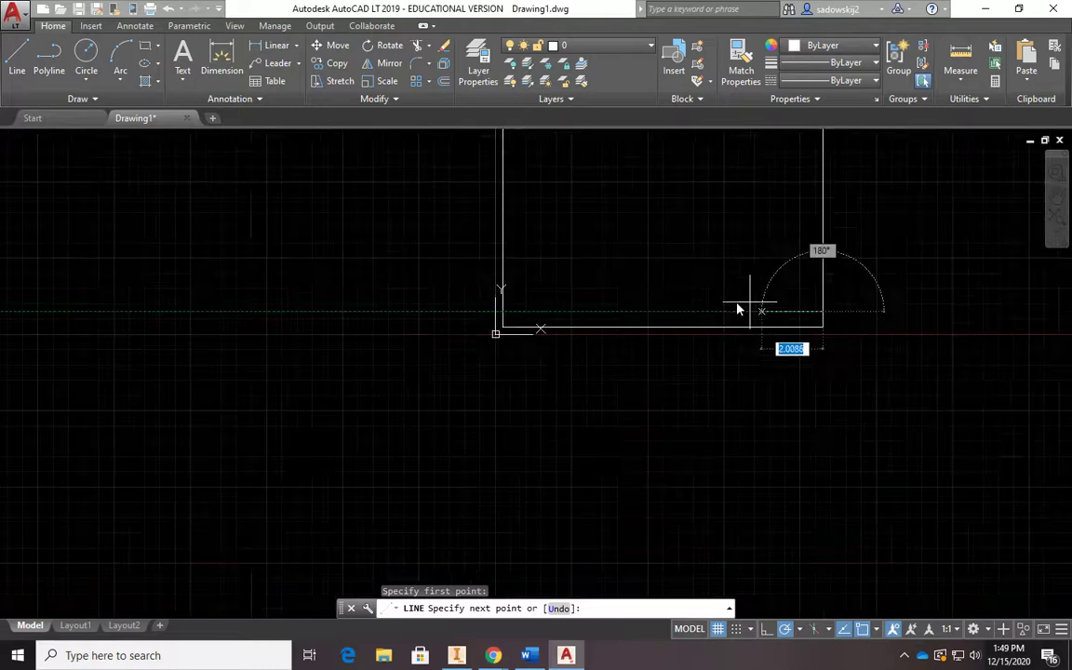
left_click(504, 314)
right_click(670, 232)
left_click(704, 248)
scroll(652, 301, "up", 3)
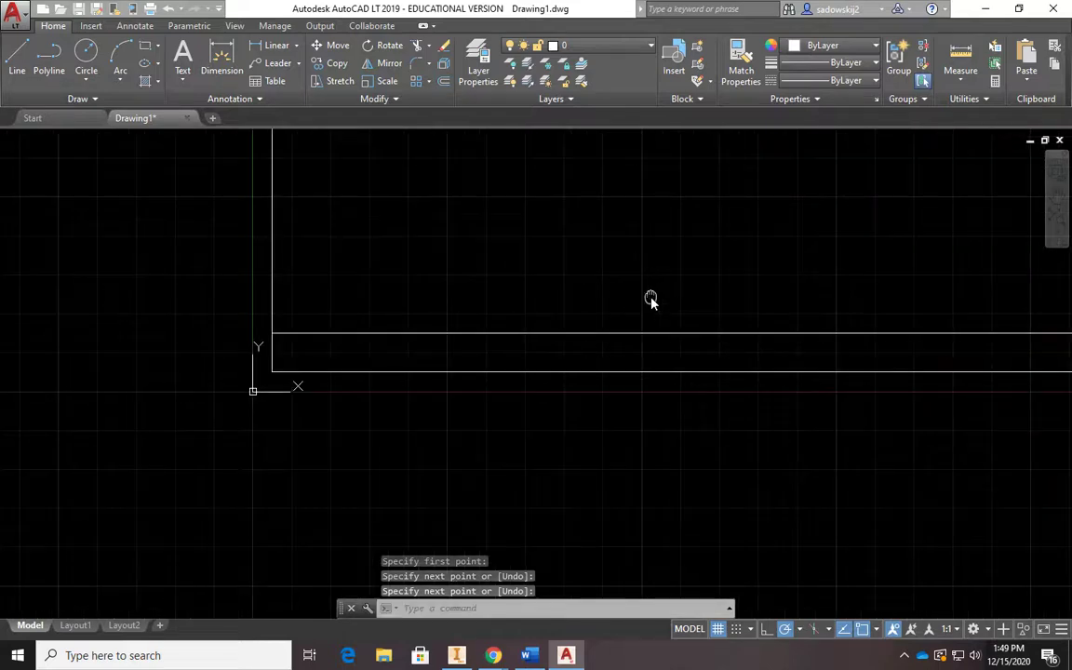
Offset the short lower segment of the border's left edge 3 units to the right, inside the bottom strip.
middle_click_drag(651, 300, 476, 314)
scroll(477, 314, "down", 2)
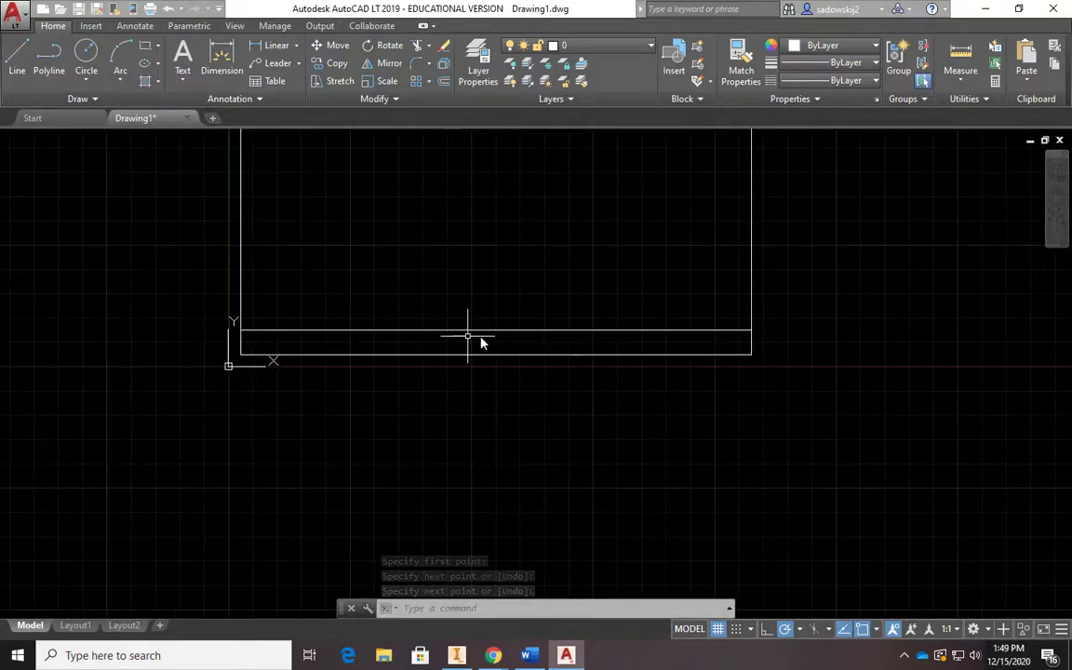
mouse_move(428, 259)
middle_mouse_down()
mouse_move(525, 314)
mouse_move(466, 349)
middle_mouse_up()
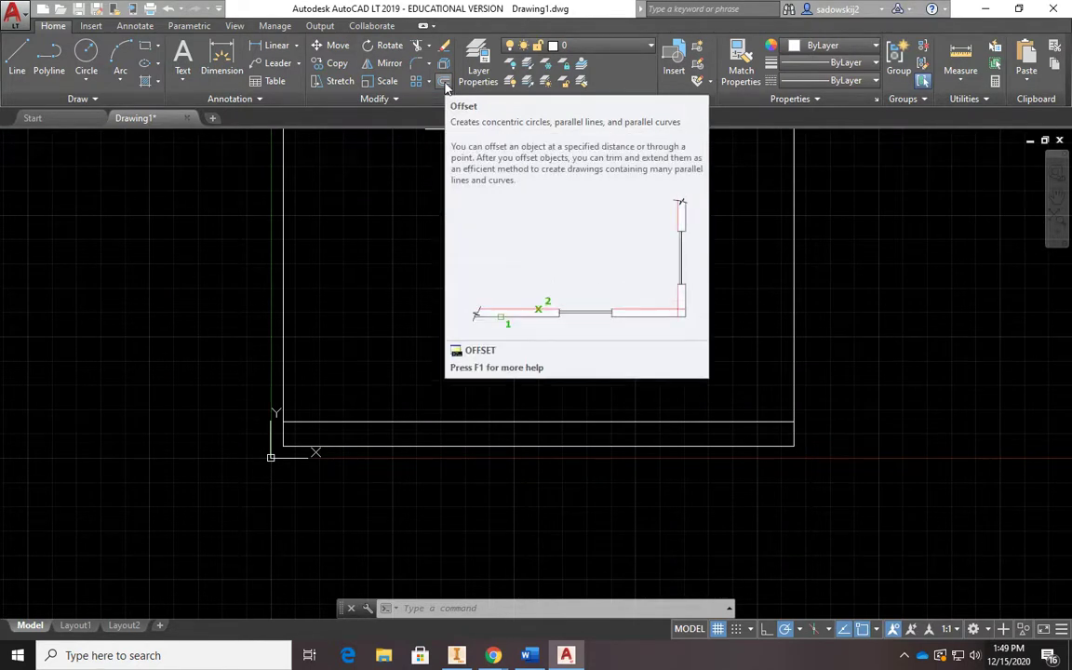
left_click(445, 84)
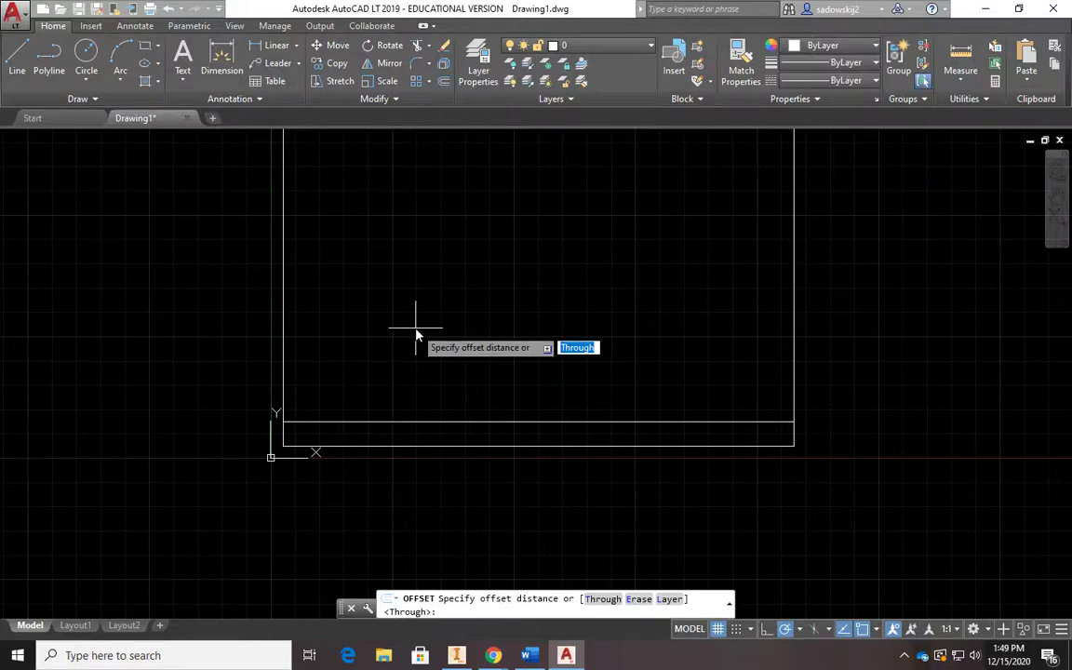
key("Return")
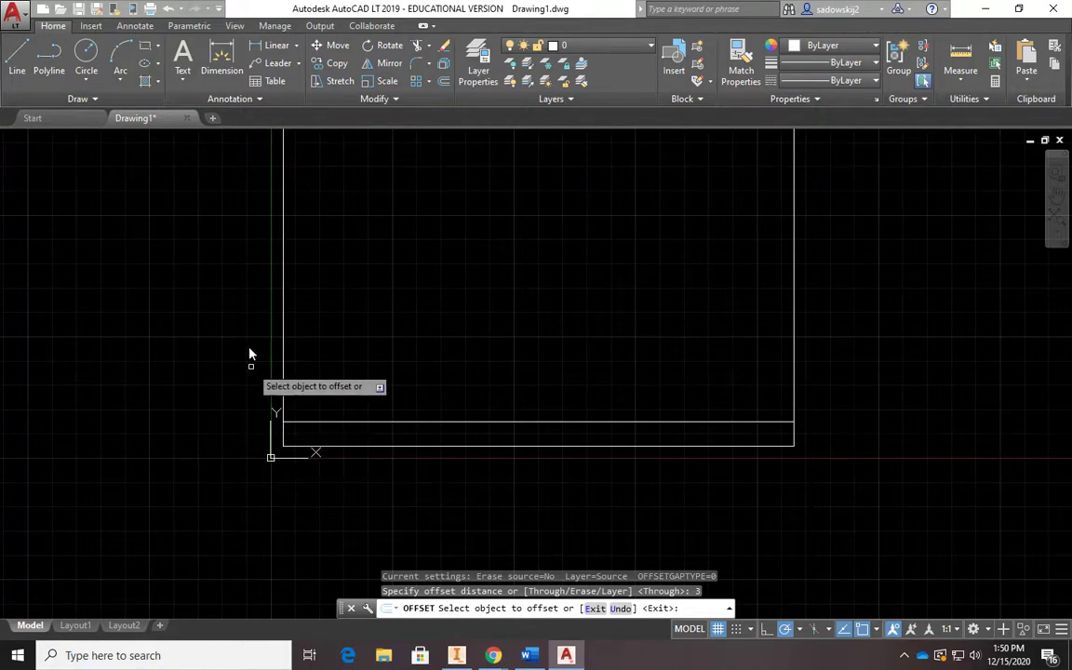
scroll(277, 431, "up", 4)
left_click(280, 437)
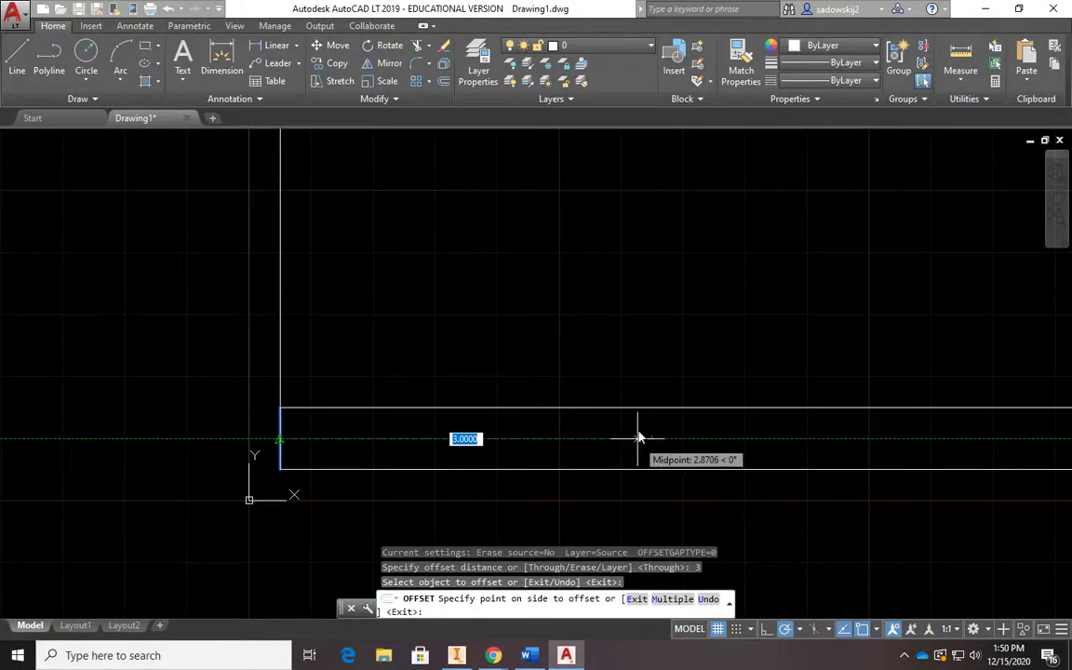
scroll(158, 423, "down", 2)
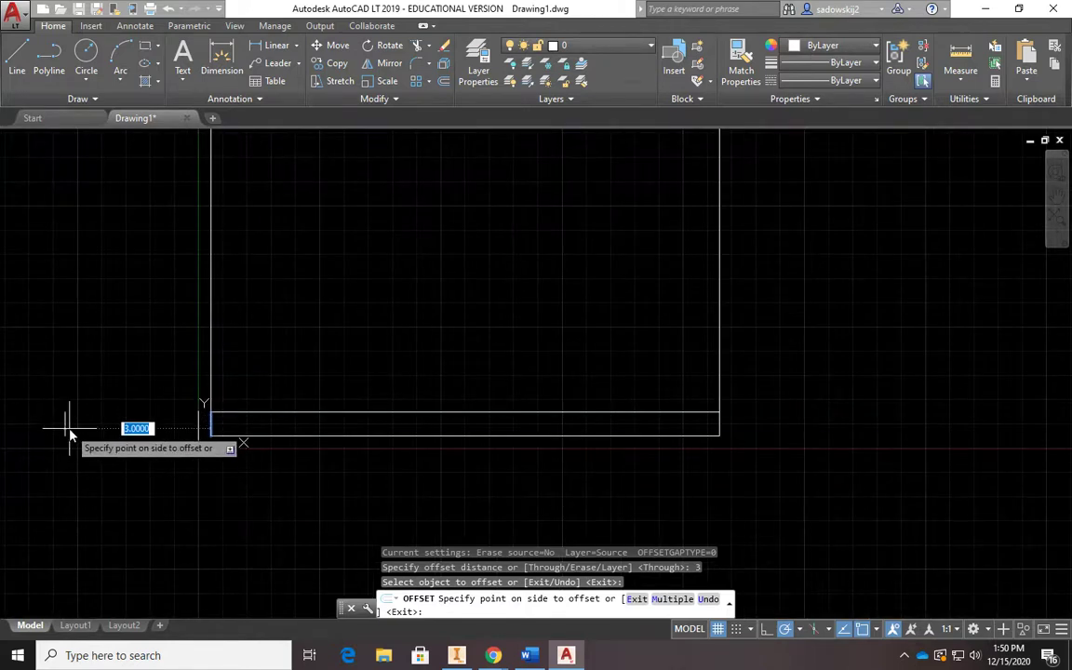
left_click(354, 426)
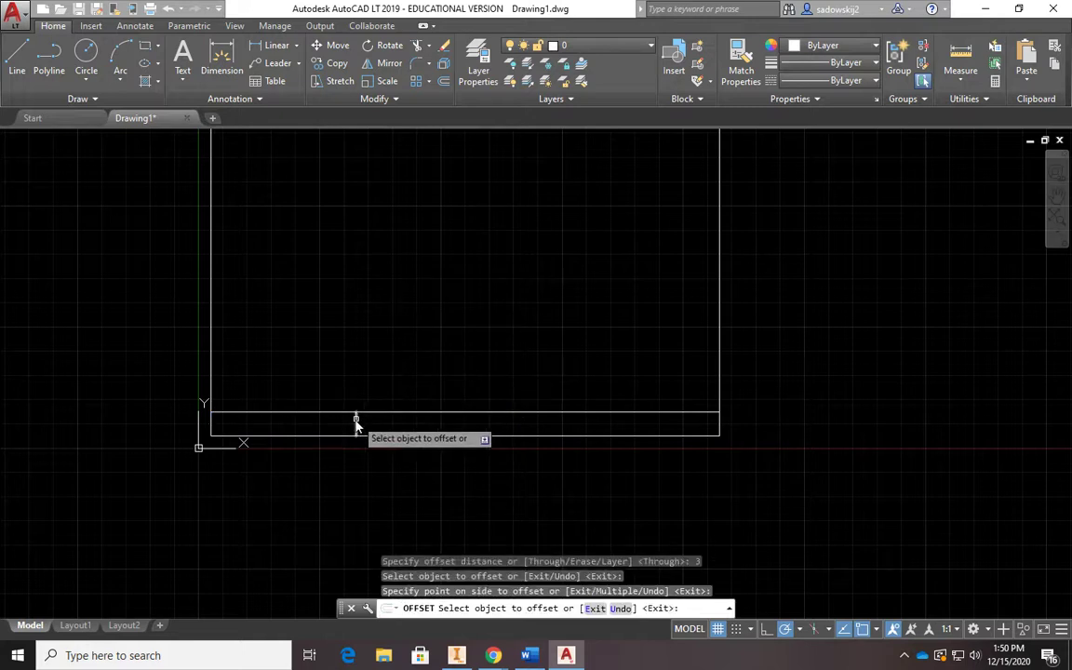
Offset the new vertical divider another 3 units to the right and end the Offset command.
left_click(356, 424)
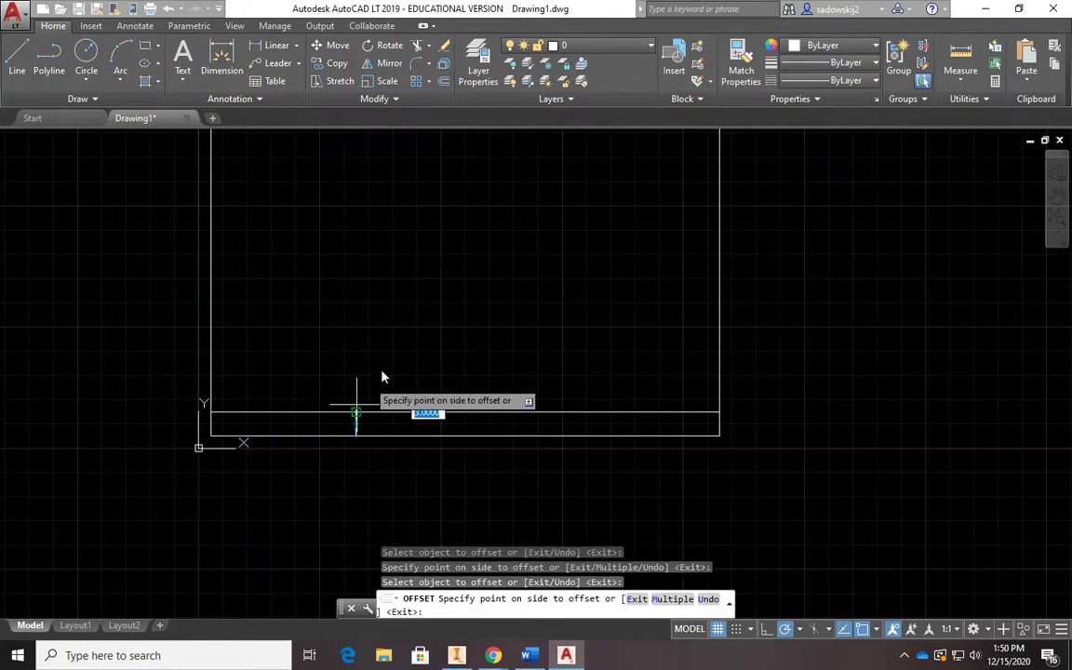
left_click(503, 424)
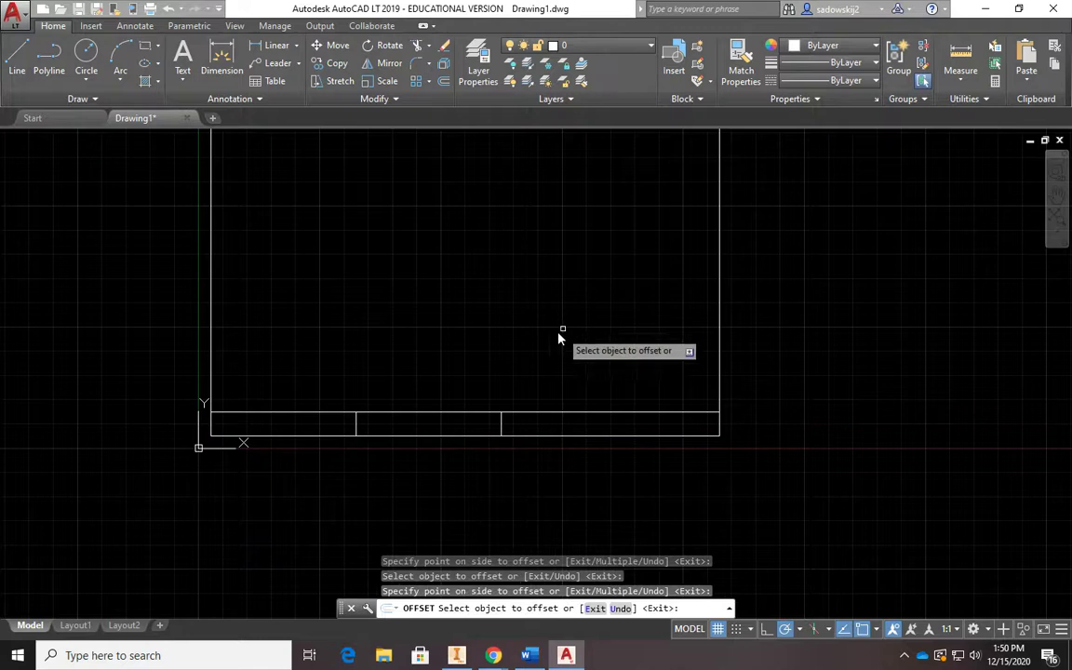
right_click(473, 338)
left_click(556, 345)
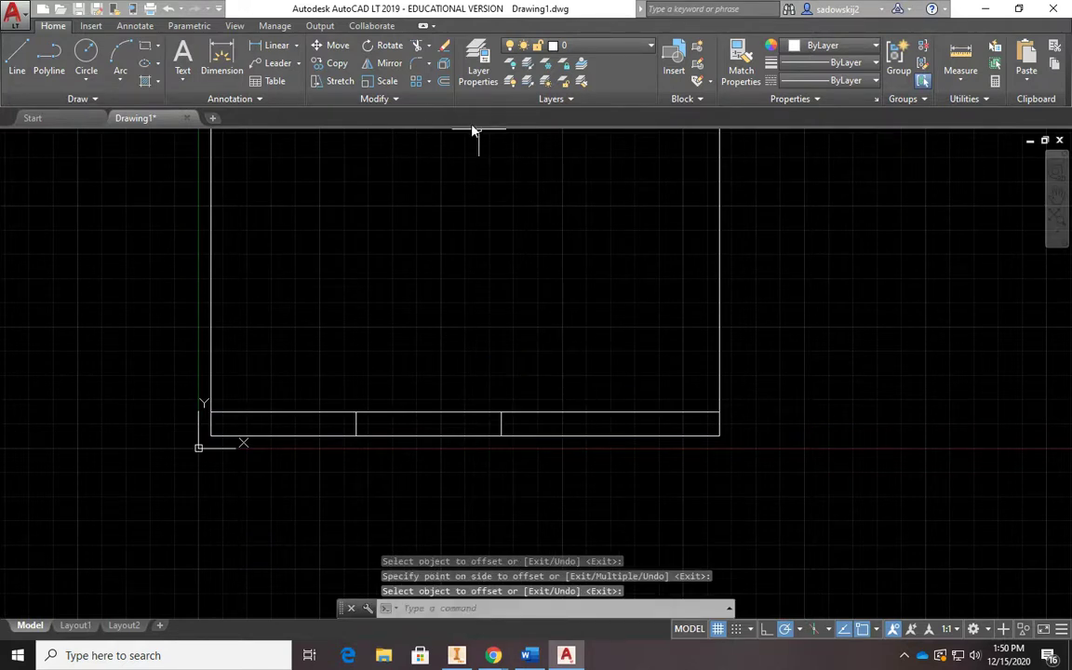
Offset the second vertical divider of the bottom strip 2 units to the right.
left_click(443, 83)
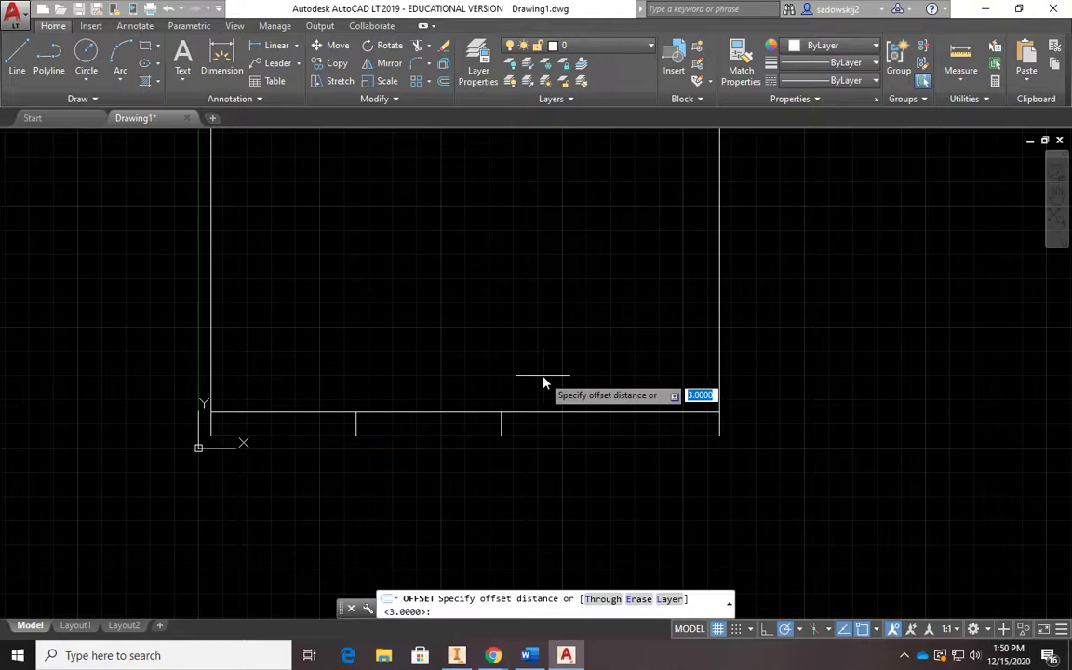
type("2")
key("Return")
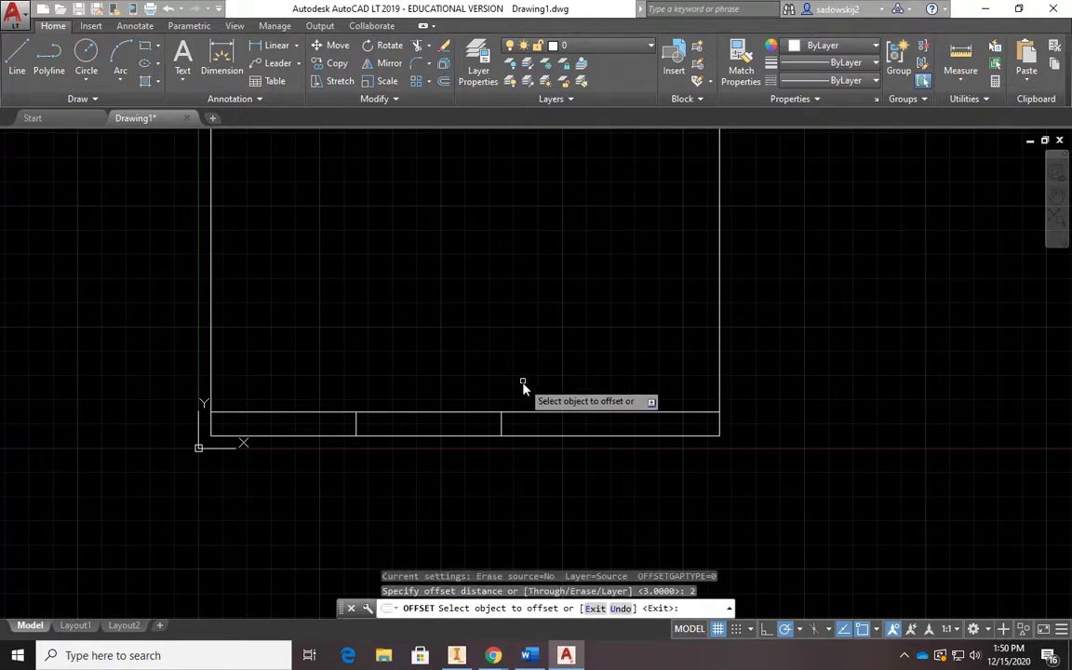
left_click(501, 424)
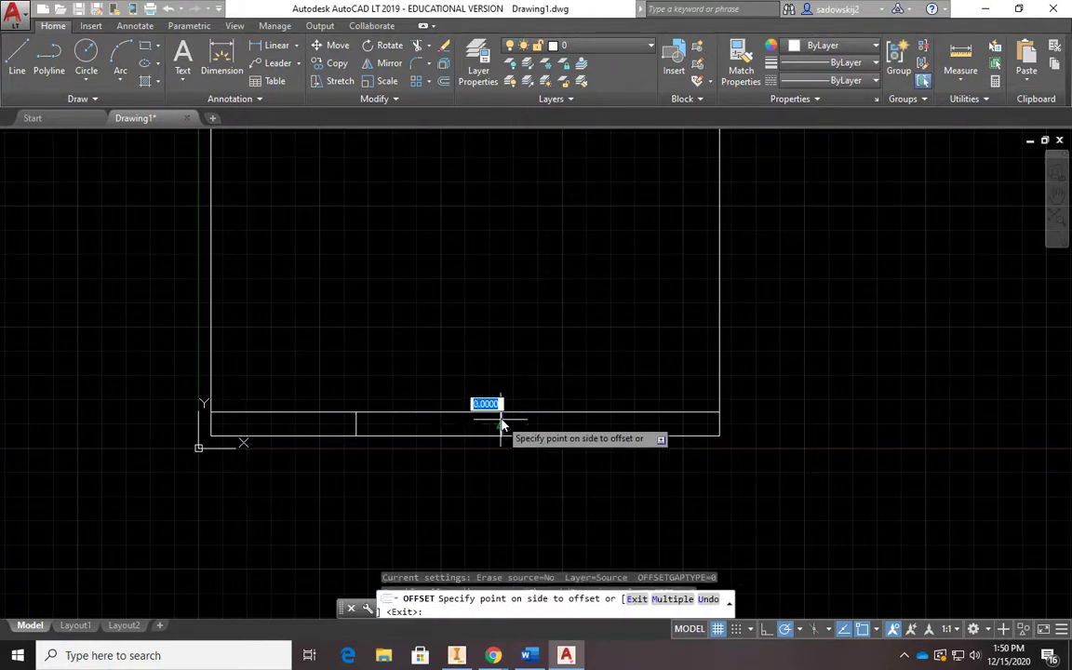
left_click(579, 425)
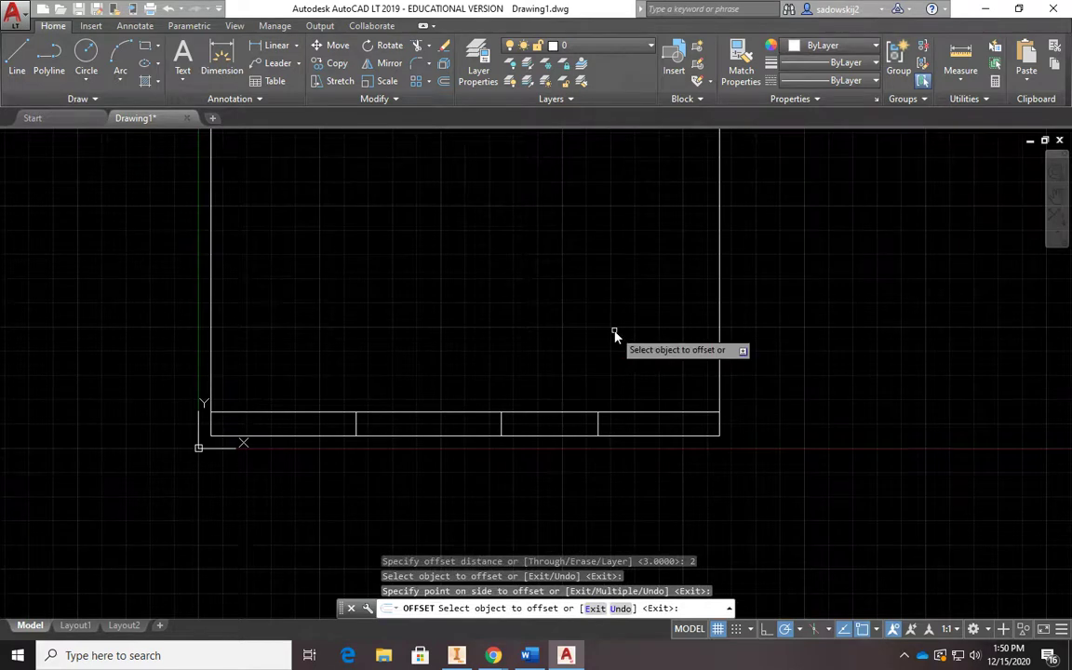
key("Escape")
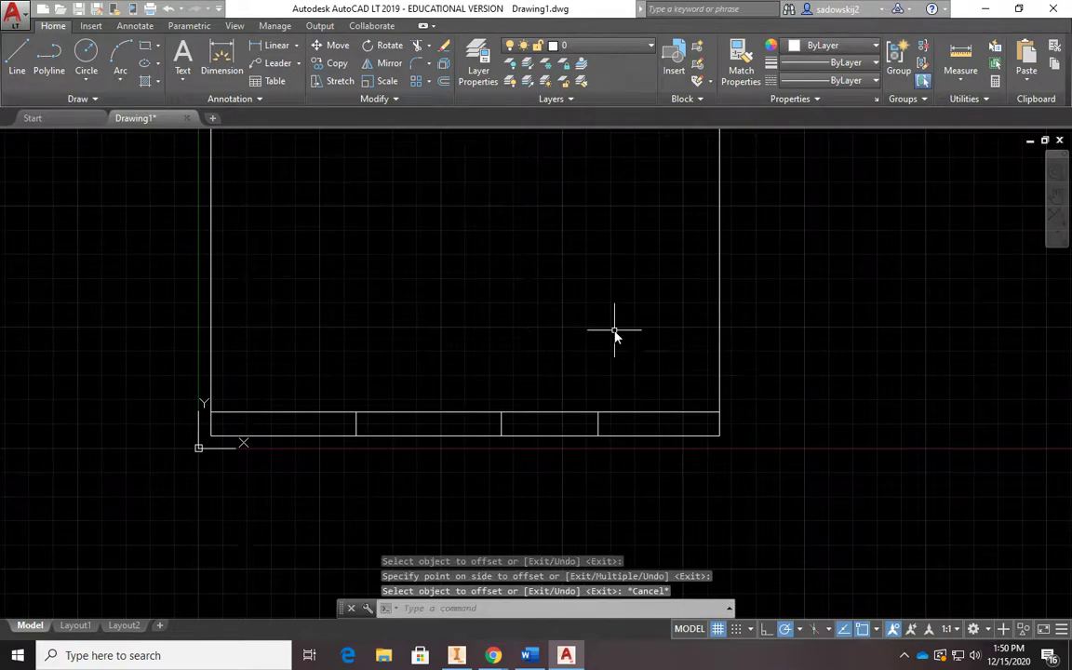
Offset the third vertical divider of the bottom strip 1.75 units to the right and end the Offset command.
left_click(446, 86)
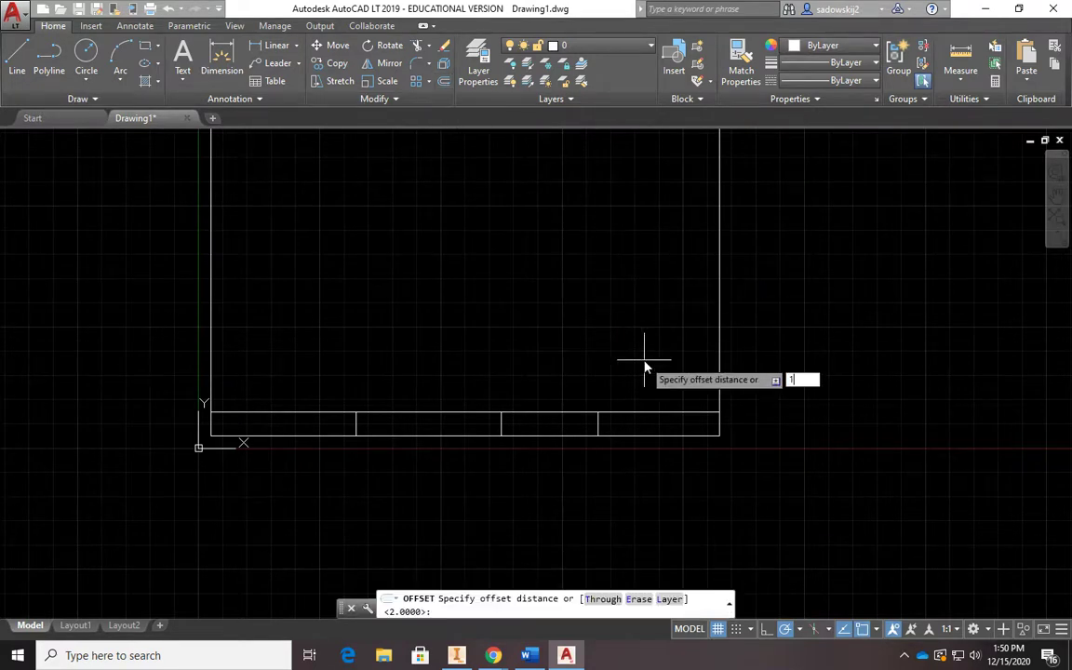
type("1.75")
key("Return")
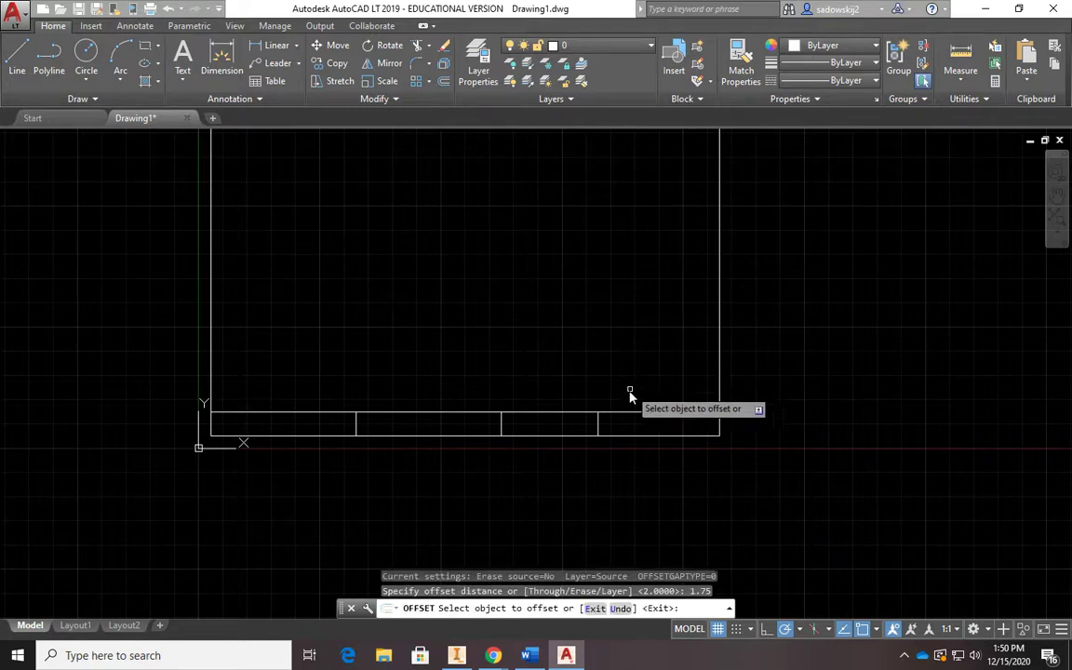
scroll(600, 429, "up", 4)
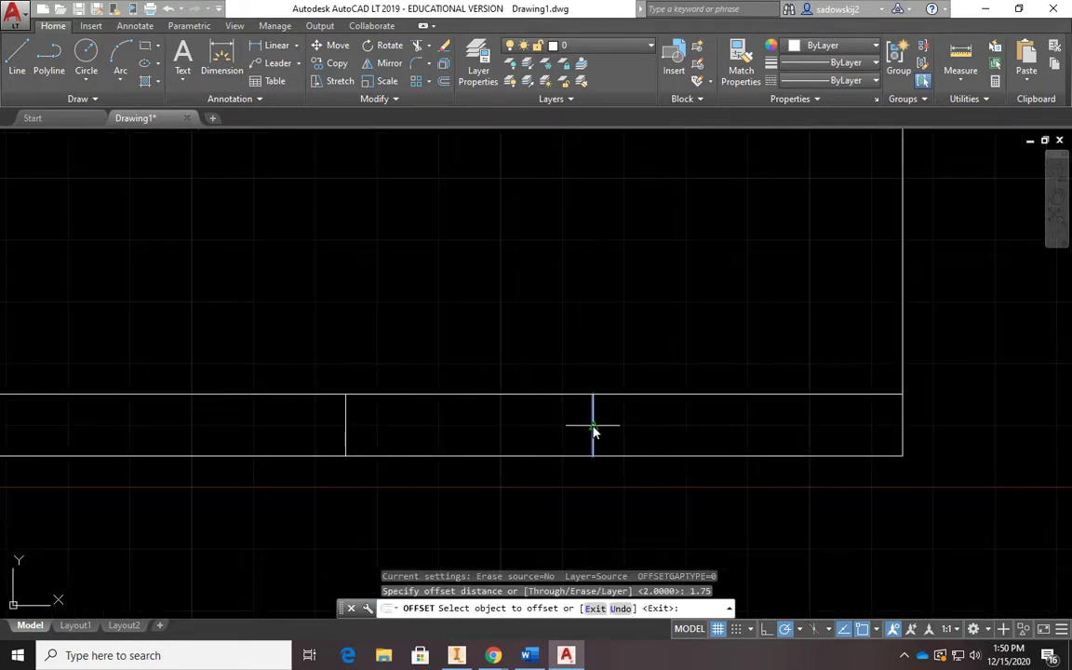
left_click(594, 431)
left_click(764, 425)
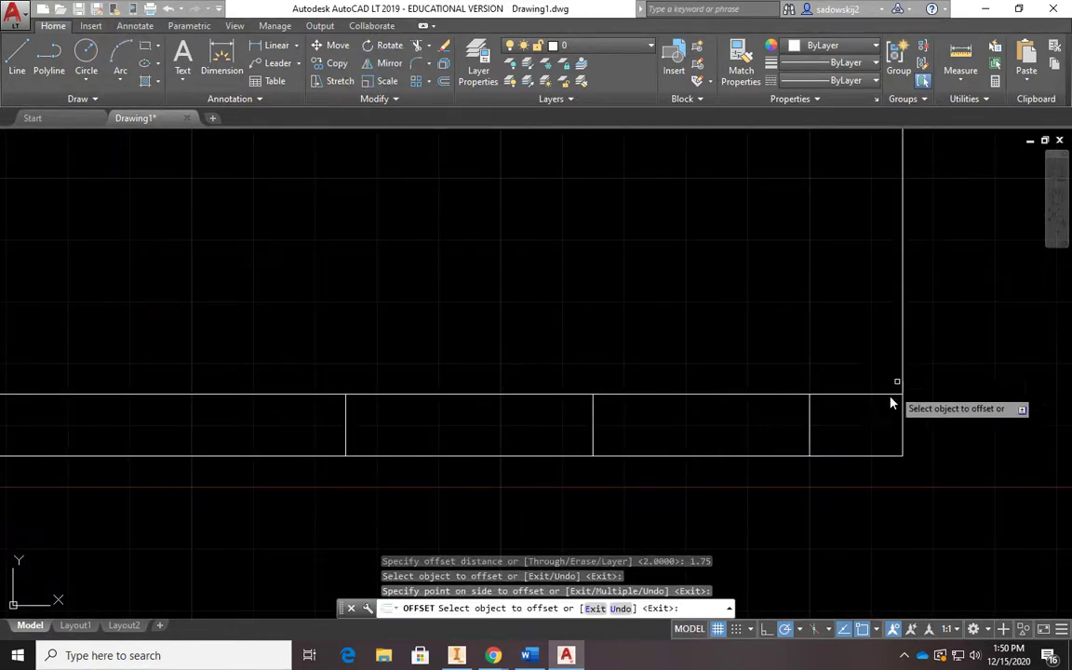
right_click(596, 267)
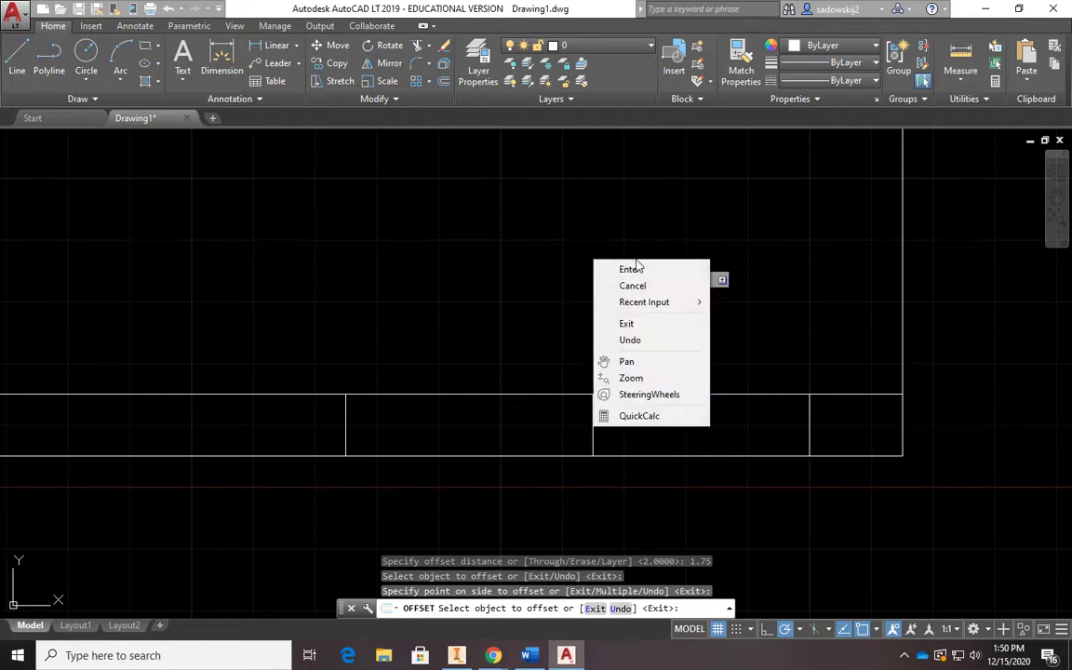
left_click(641, 272)
Offset the bottom strip's upper horizontal line 3/16 unit downward into the strip.
scroll(643, 275, "down", 4)
scroll(644, 275, "down", 2)
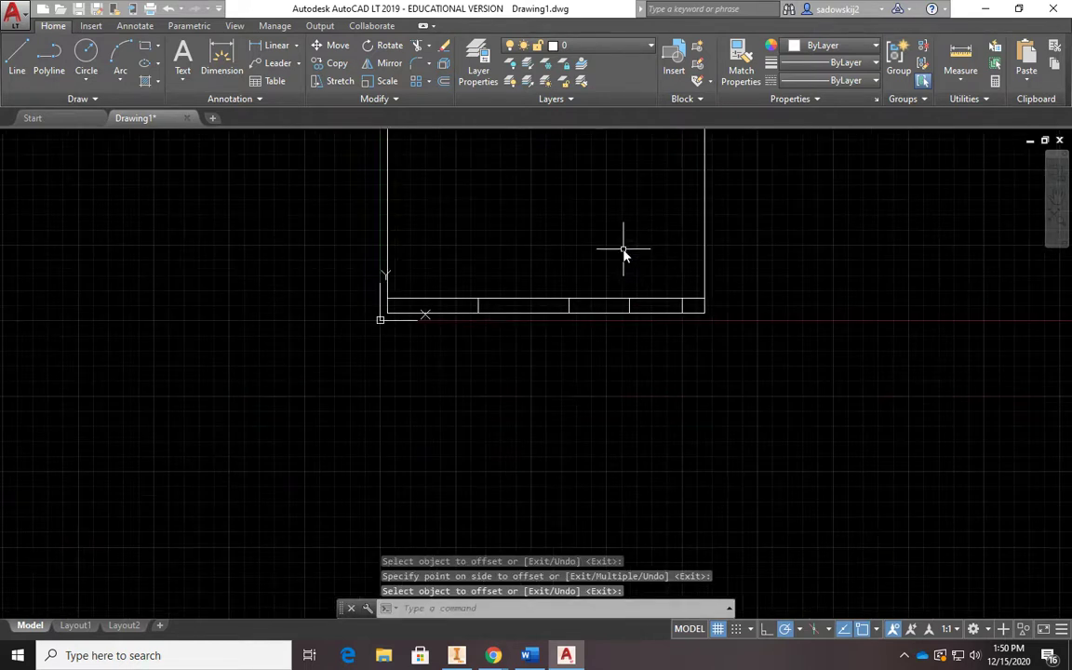
mouse_move(622, 254)
middle_mouse_down()
mouse_move(626, 363)
mouse_move(570, 356)
mouse_move(570, 328)
middle_mouse_up()
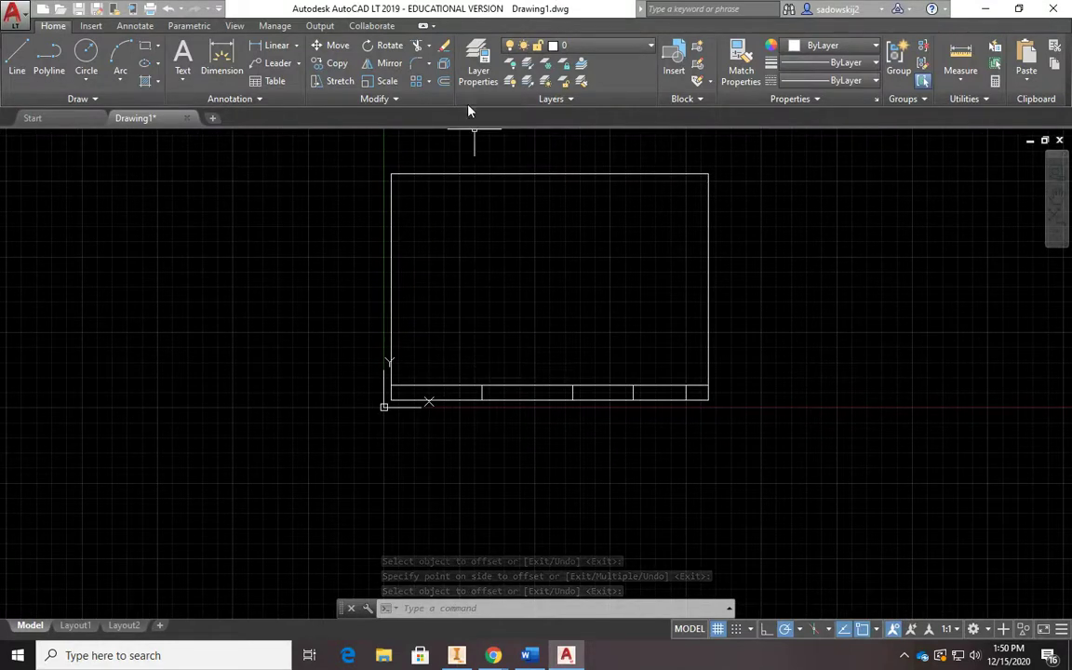
key("Return")
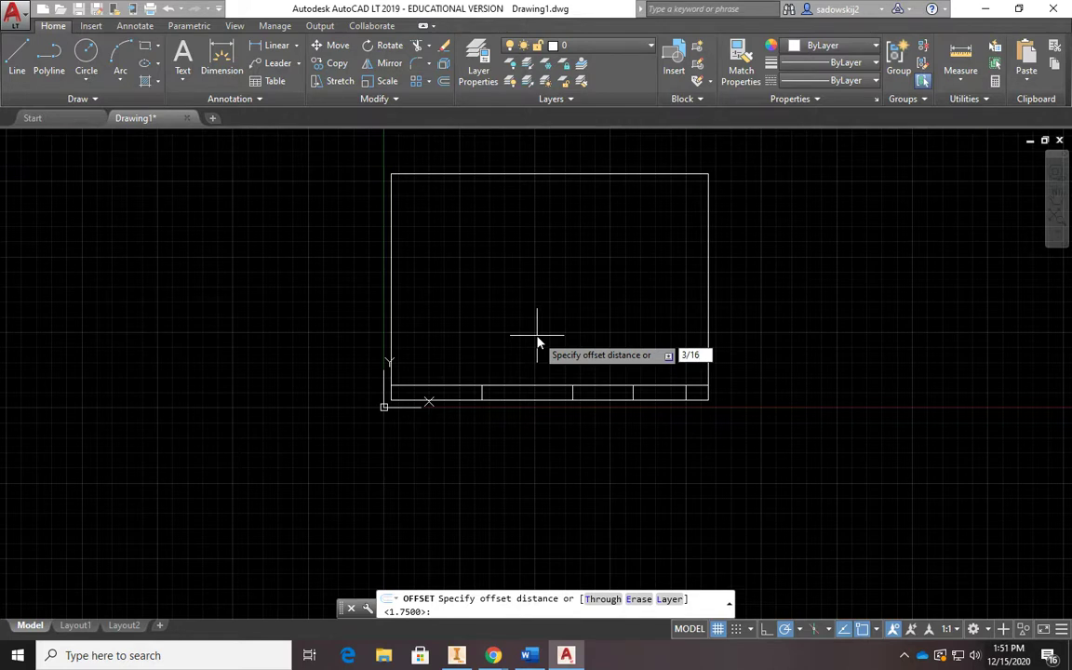
key("Return")
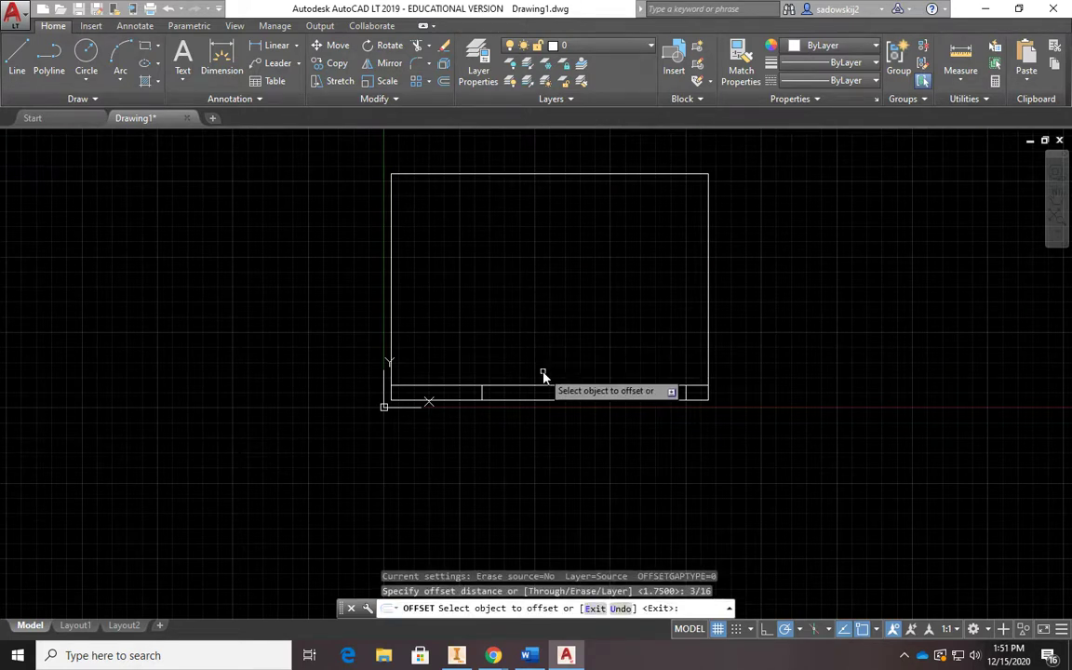
scroll(542, 374, "up", 2)
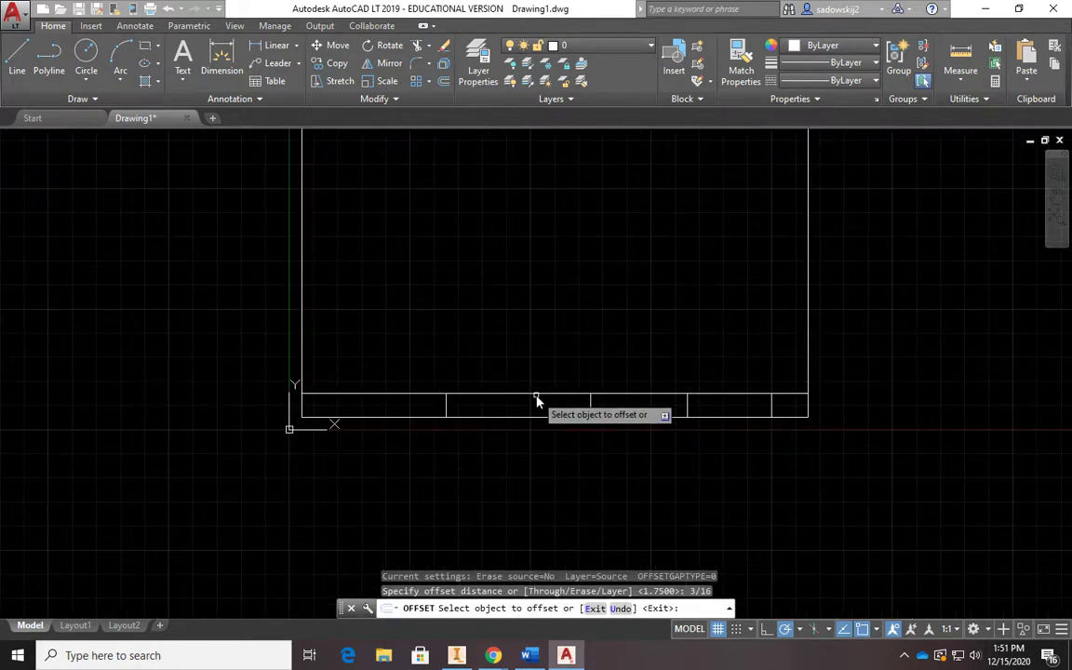
left_click(536, 396)
left_click(533, 410)
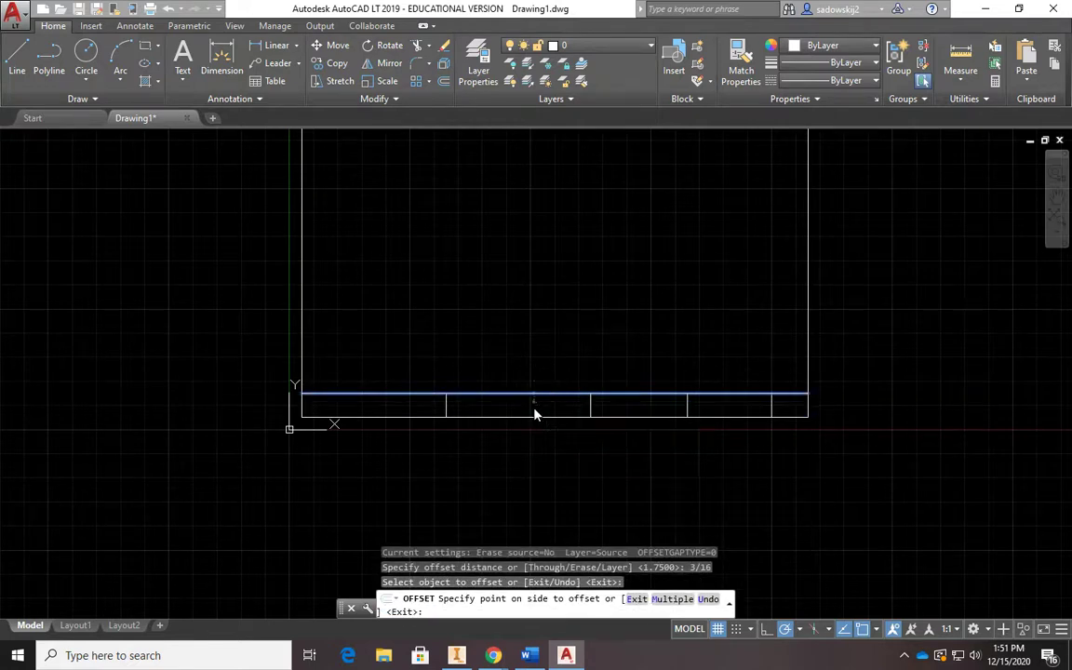
Offset the border's bottom edge 3/16 unit upward into the strip and end the Offset command.
left_click(532, 413)
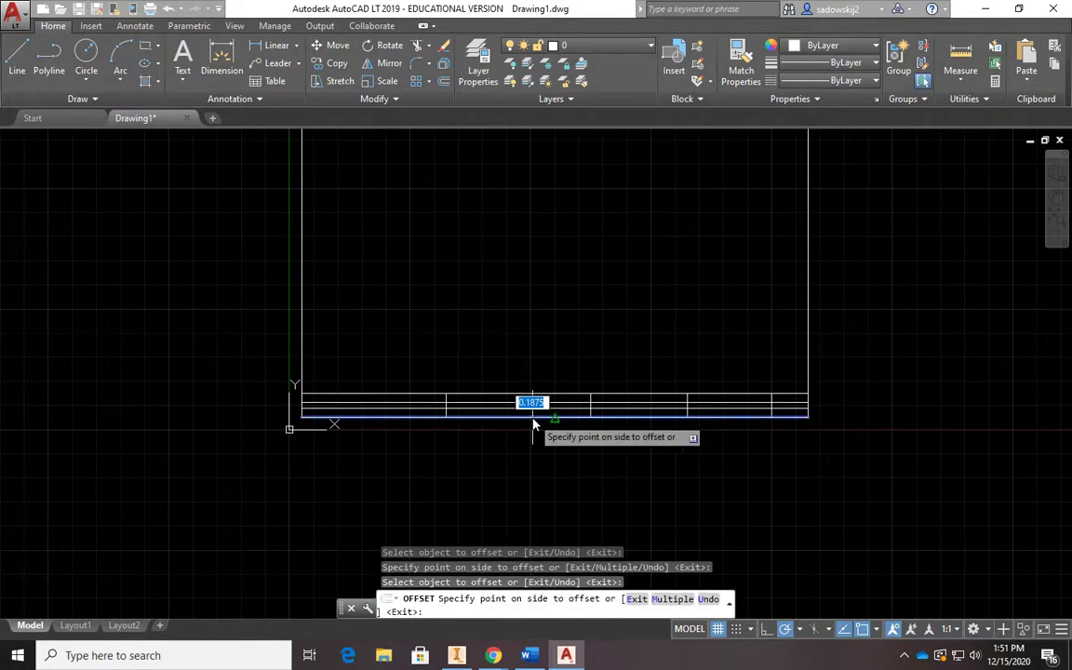
left_click(529, 415)
right_click(538, 299)
left_click(558, 304)
scroll(547, 410, "up", 3)
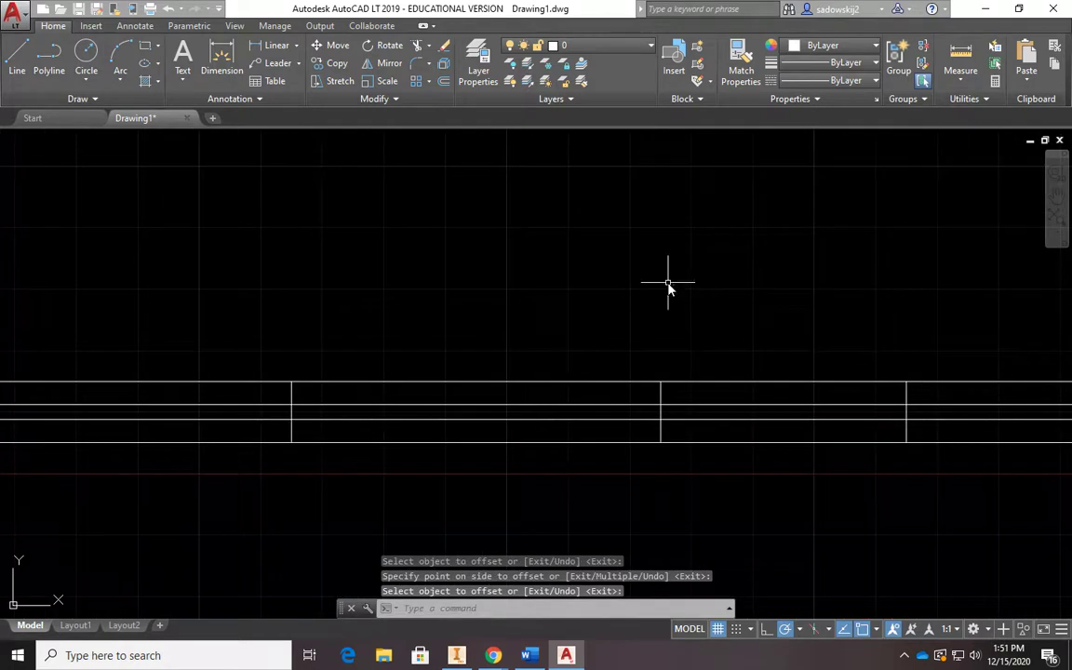
Change the color of the bottom strip's upper inner horizontal line to a dark blue.
scroll(668, 284, "down", 3)
mouse_move(526, 313)
middle_mouse_down()
mouse_move(348, 391)
mouse_move(364, 378)
middle_mouse_up()
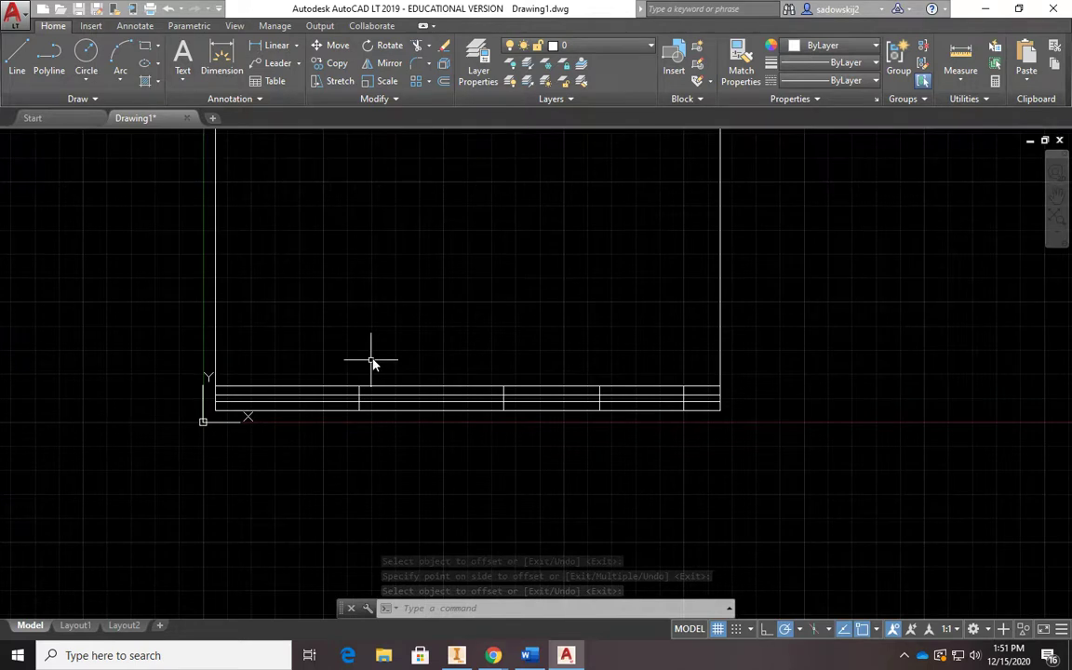
left_click(655, 398)
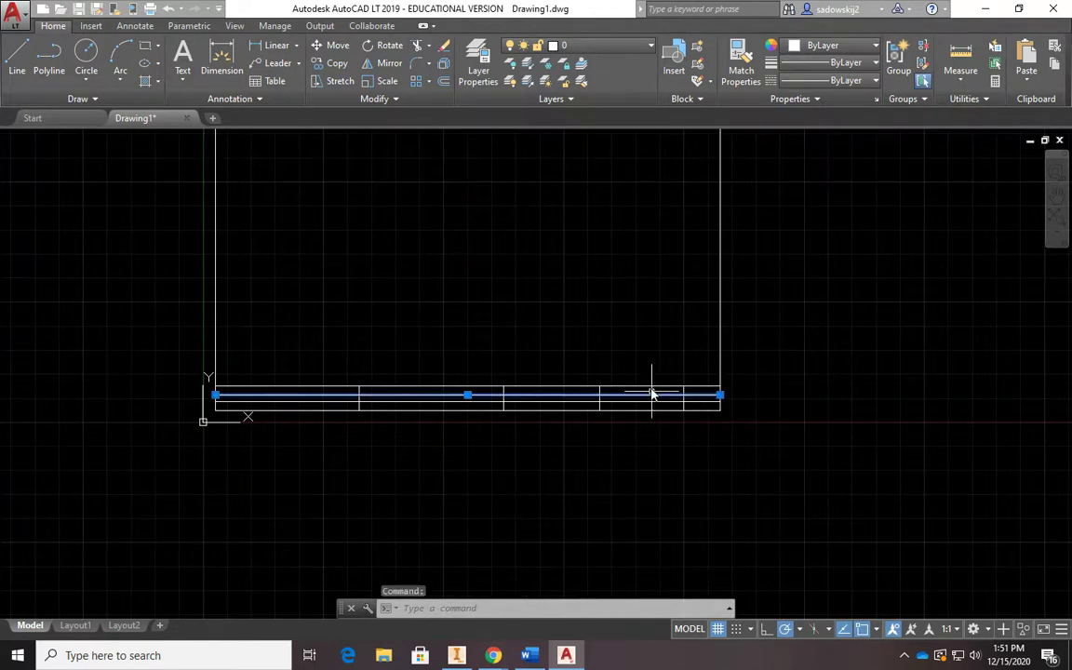
left_click(876, 45)
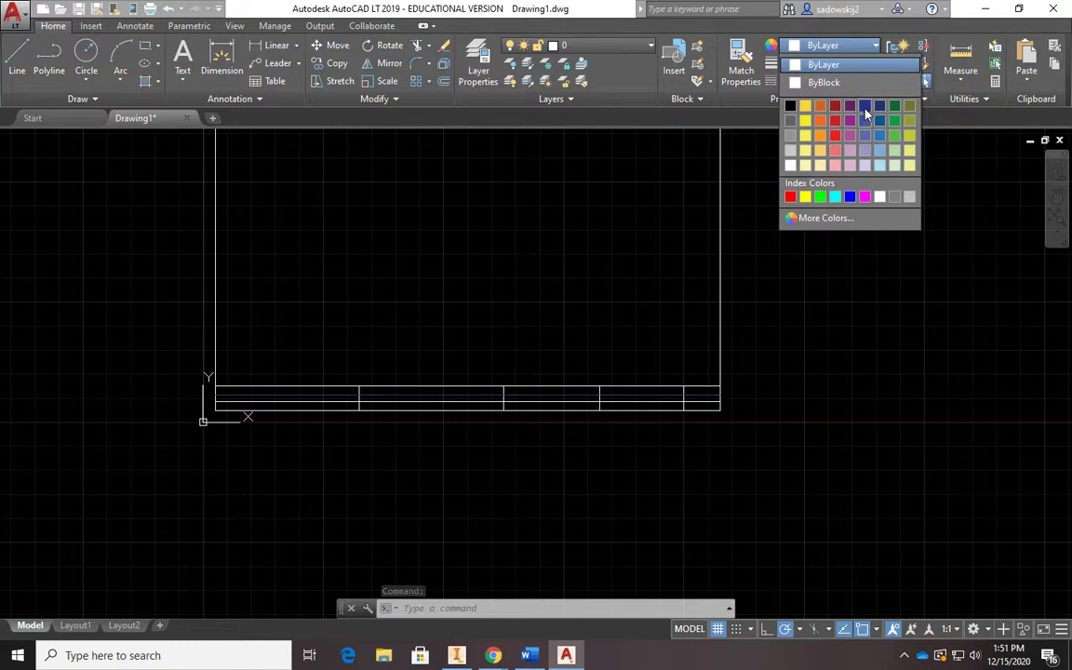
left_click(865, 135)
key("Escape")
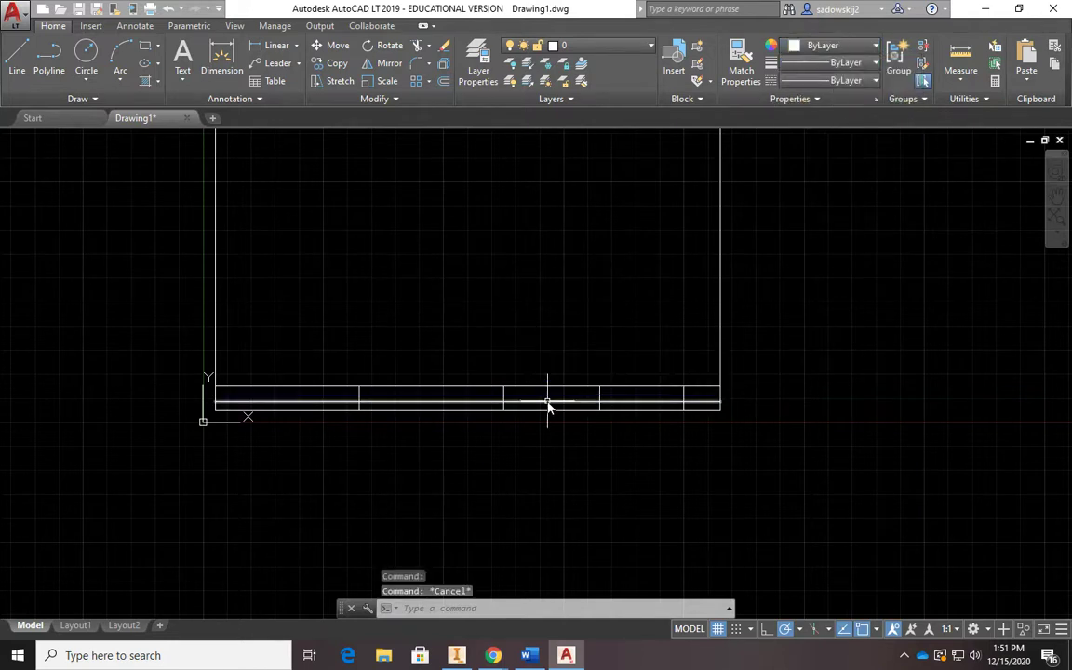
Change the color of the bottom strip's lower inner horizontal line to dark blue (41,49,137).
left_click(545, 402)
left_click(875, 48)
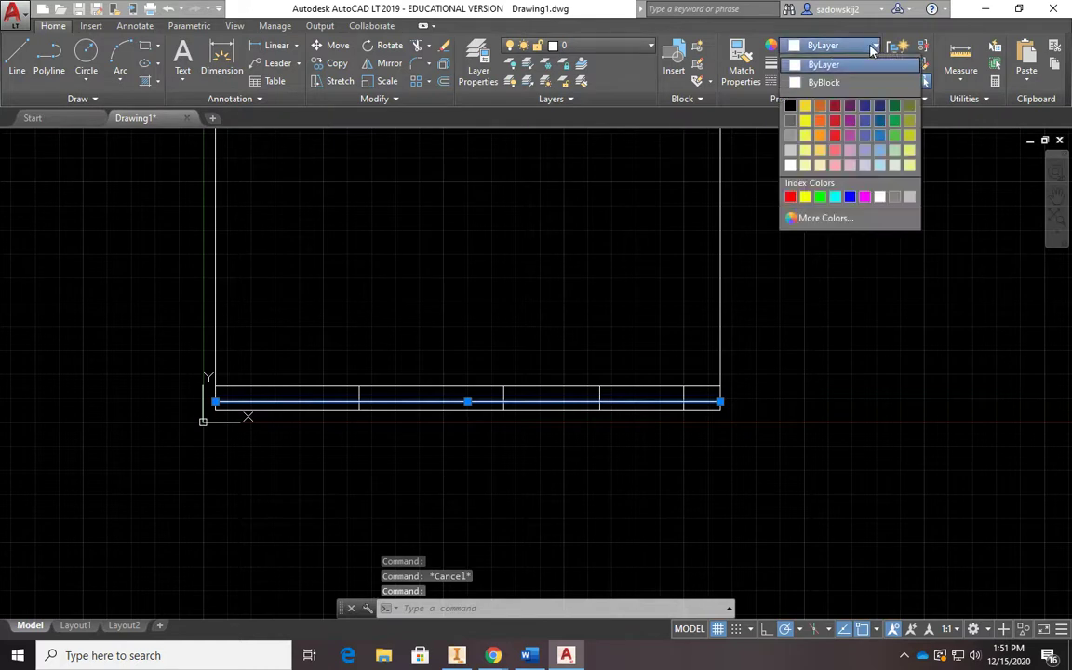
left_click(866, 111)
key("Escape")
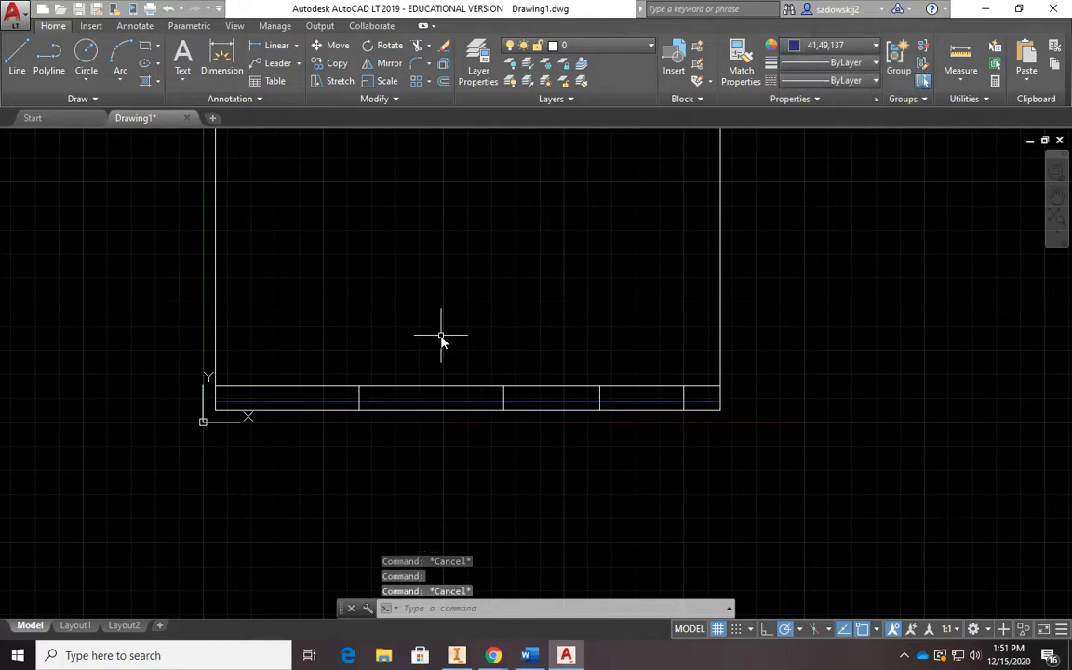
Add multiline text reading AUTOCAD DR 1 inside the border above the strip's first cell, entering .125 as the text height.
scroll(477, 419, "up", 2)
scroll(519, 318, "down", 2)
middle_click_drag(536, 323, 521, 460)
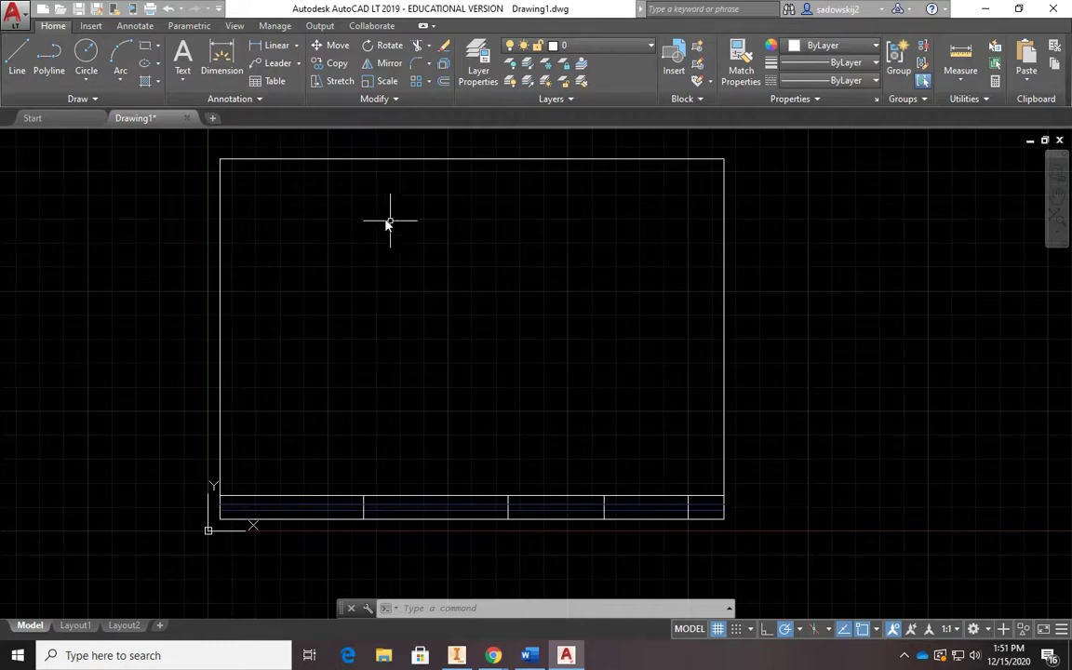
left_click(184, 58)
left_click(276, 435)
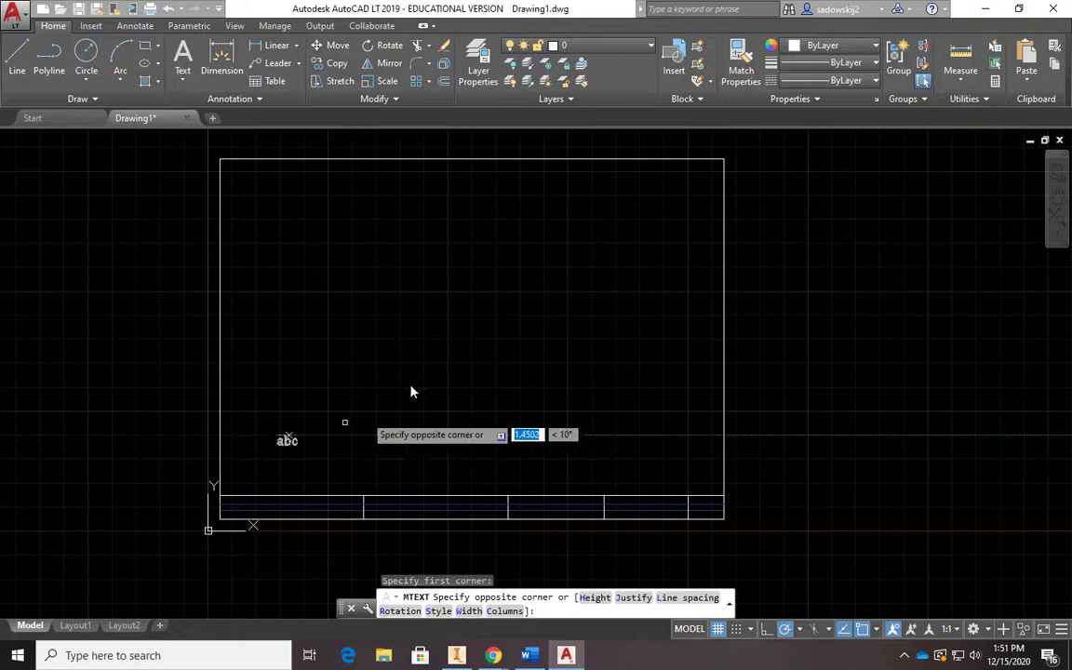
left_click(480, 389)
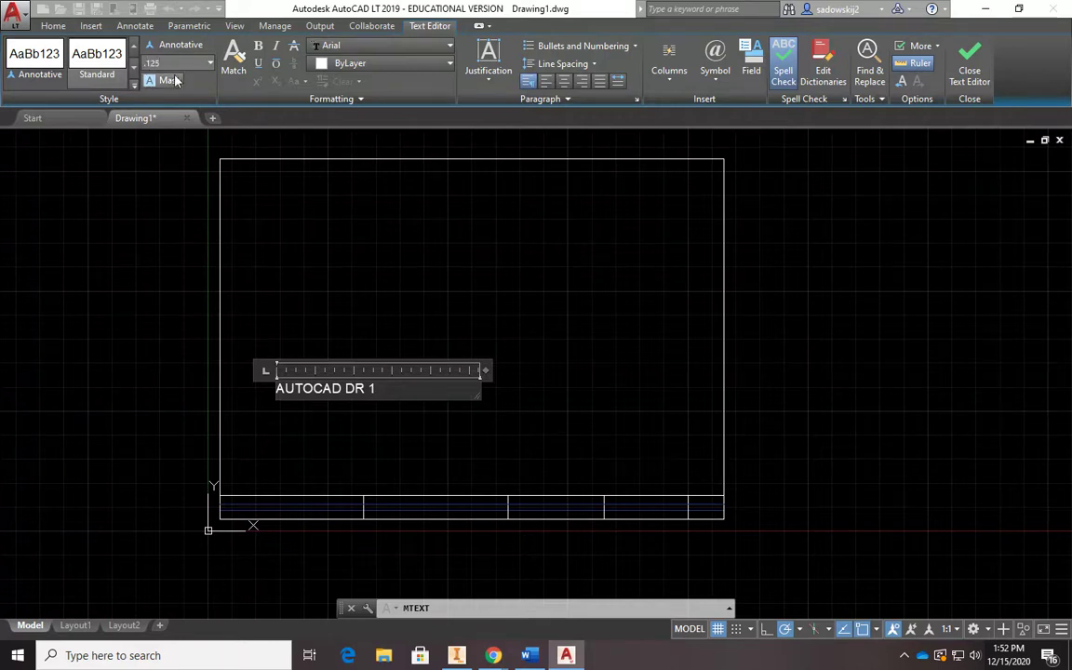
left_click(478, 337)
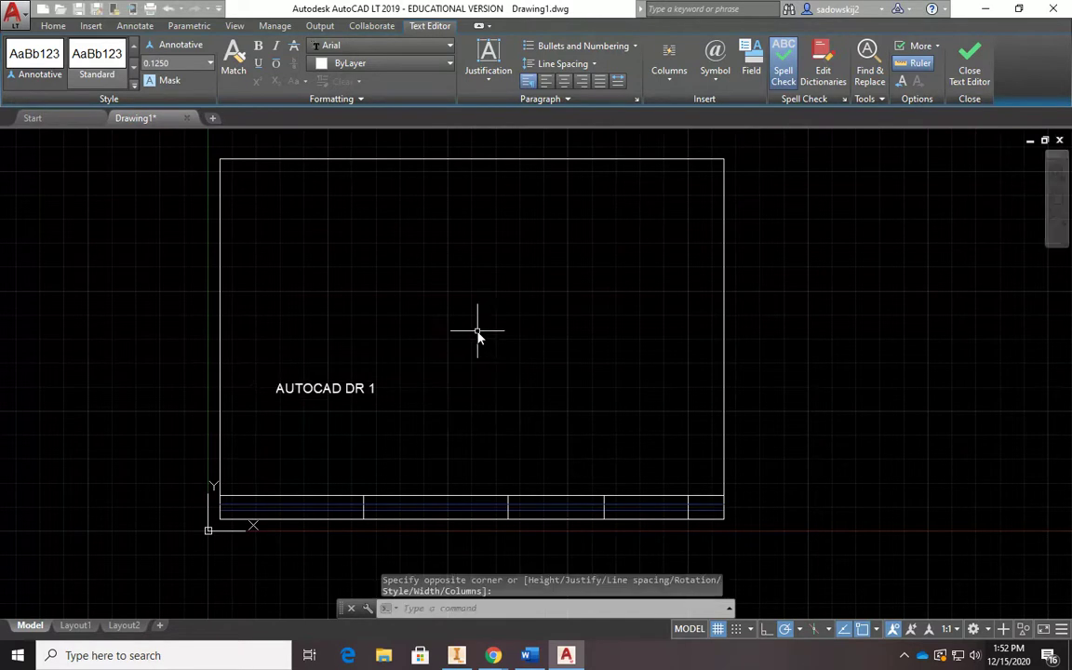
Move the AUTOCAD DR 1 text down to just above the first cell of the bottom strip.
double_click(338, 385)
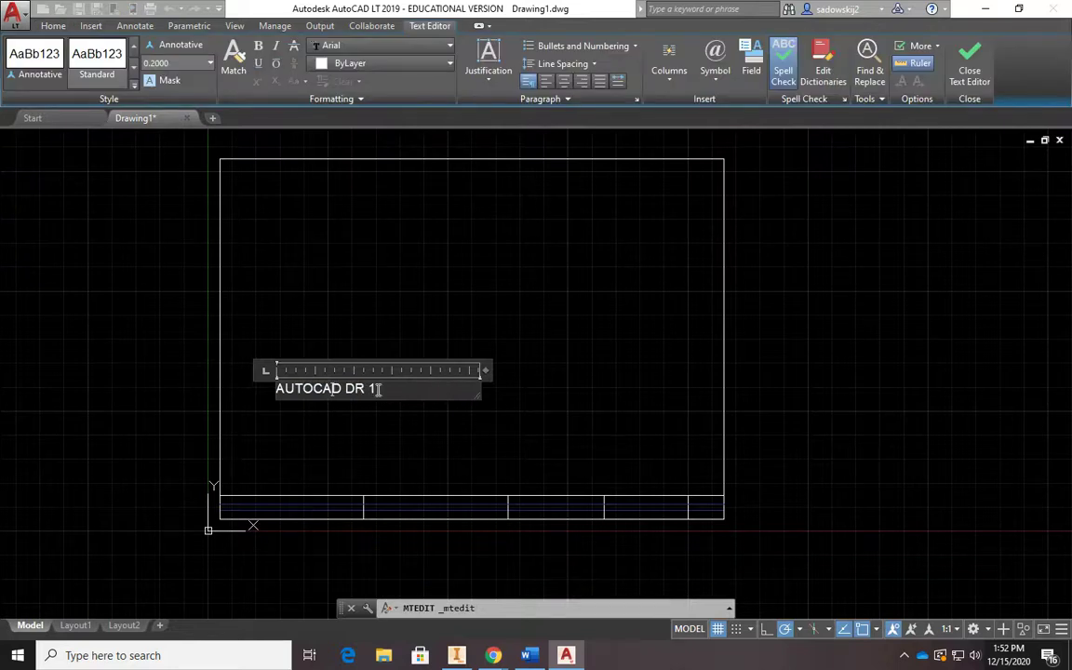
left_click(303, 348)
left_click(299, 393)
left_click(277, 384)
scroll(230, 503, "up", 8)
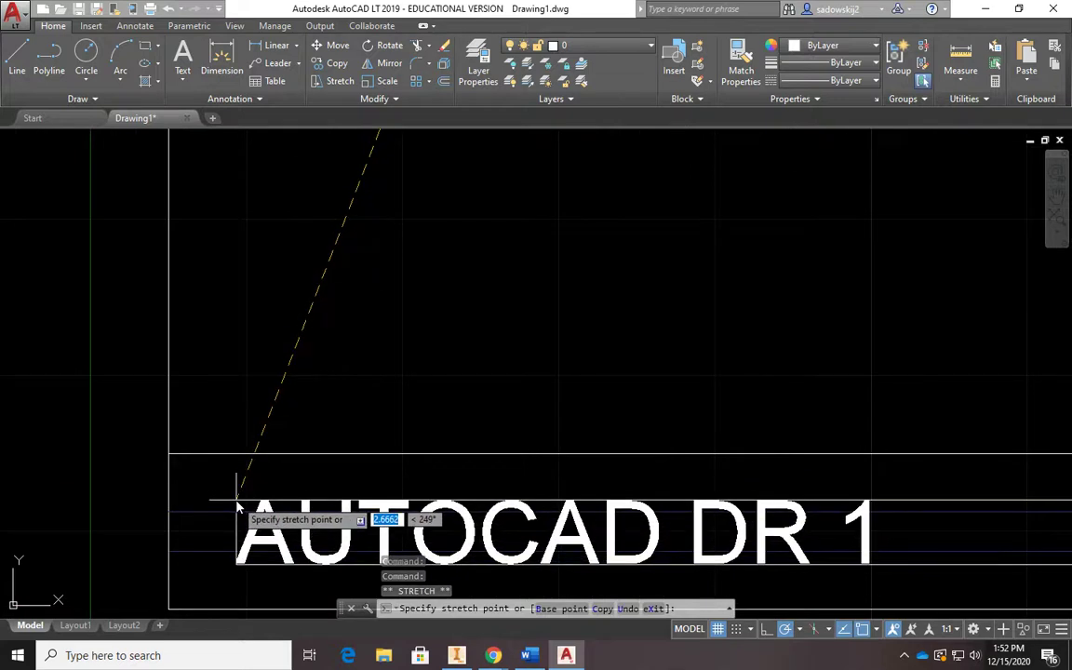
left_click(254, 298)
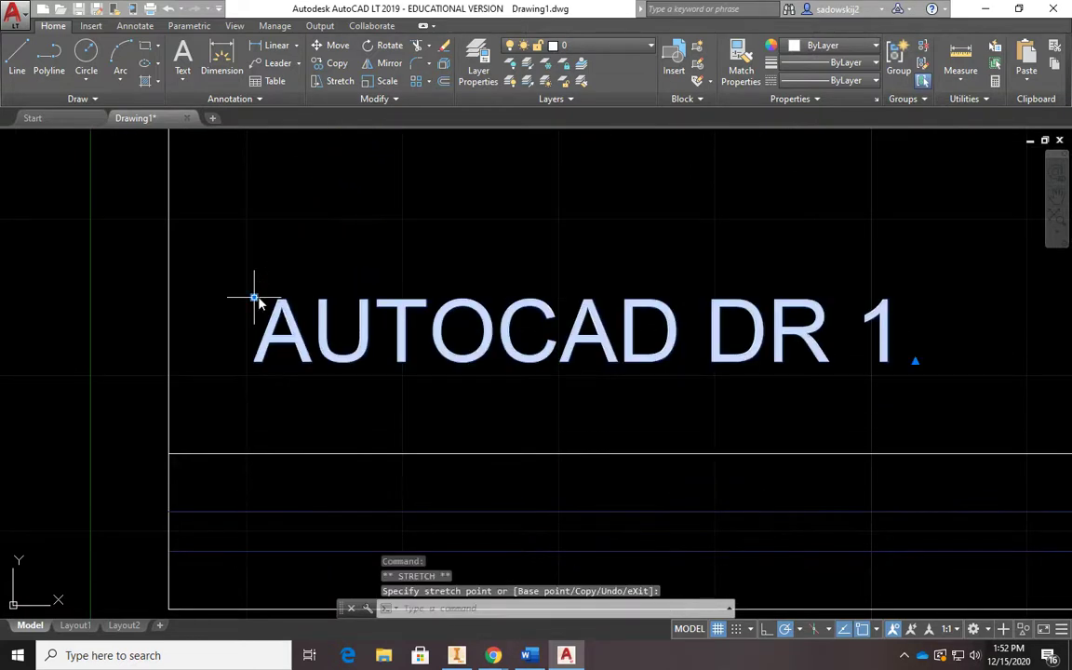
Set the text height of the entire AUTOCAD DR 1 text to 0.1250.
left_click(444, 342)
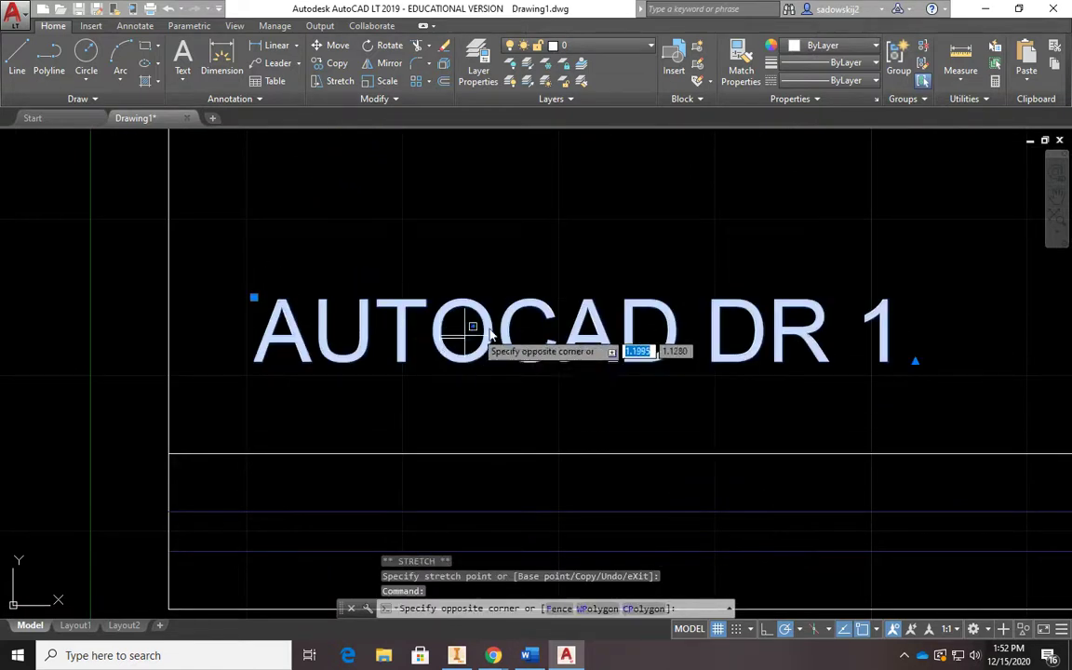
key("Escape")
key("Escape")
double_click(409, 343)
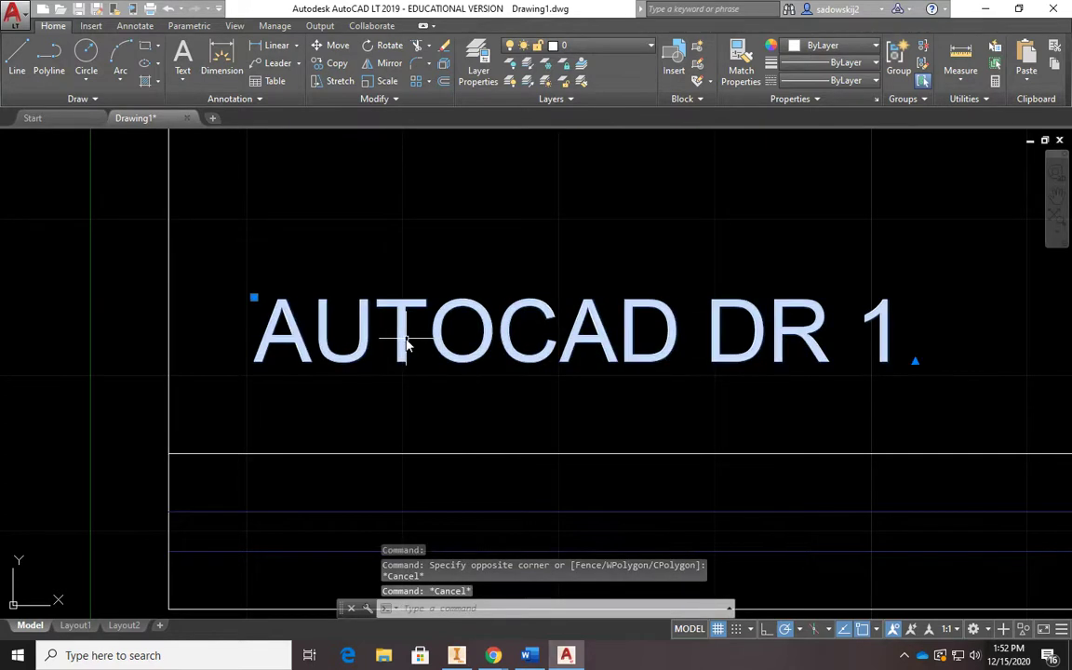
scroll(477, 348, "down", 2)
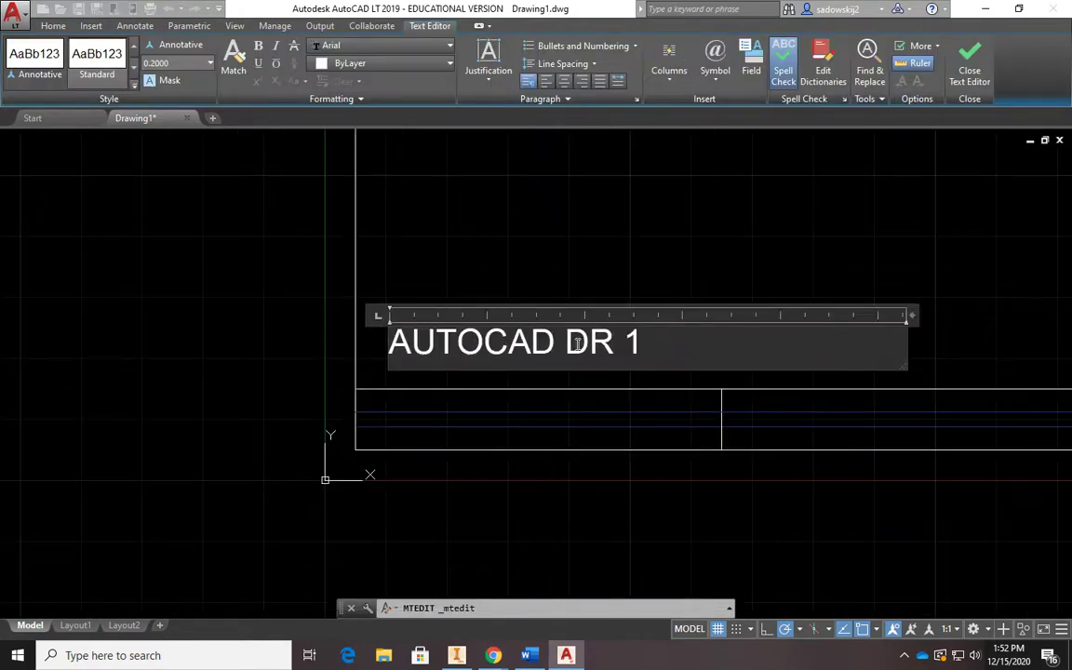
left_click_drag(679, 350, 407, 348)
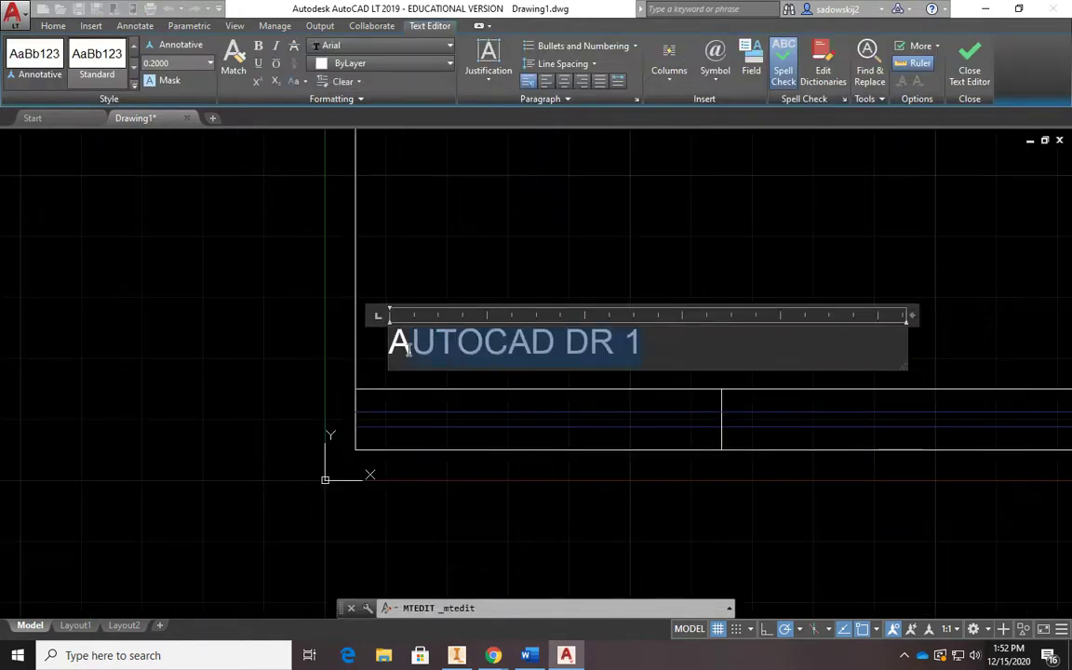
left_click(211, 63)
left_click(167, 79)
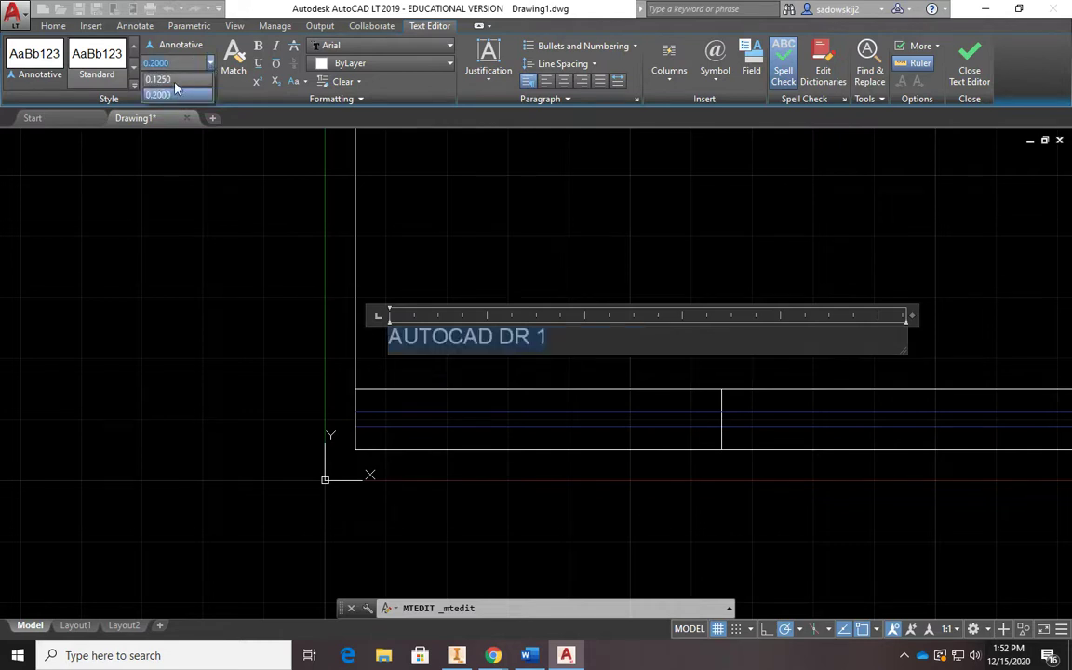
left_click(456, 272)
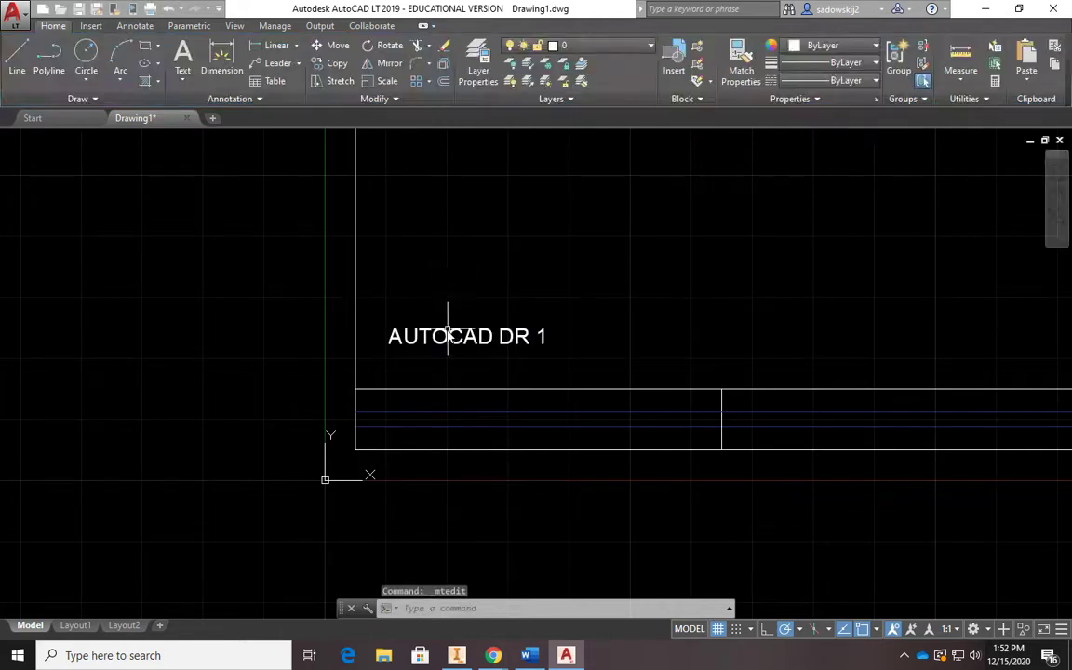
Move the AUTOCAD DR 1 text between the two guidelines of the strip's first cell, roughly centered horizontally.
left_click(388, 329)
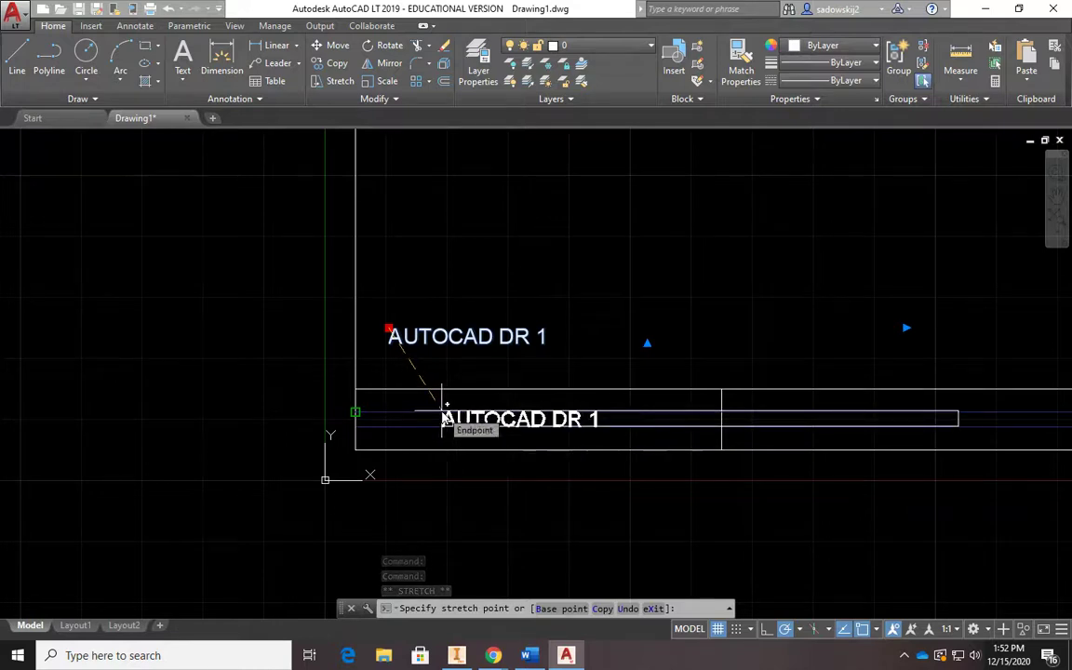
left_click(443, 418)
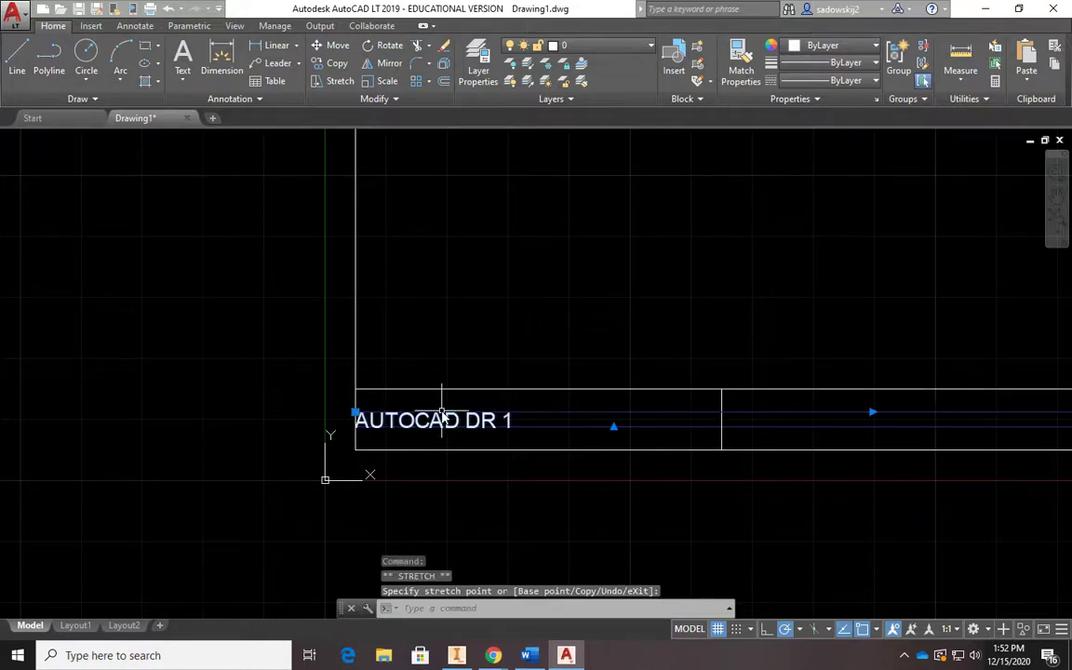
left_click(355, 414)
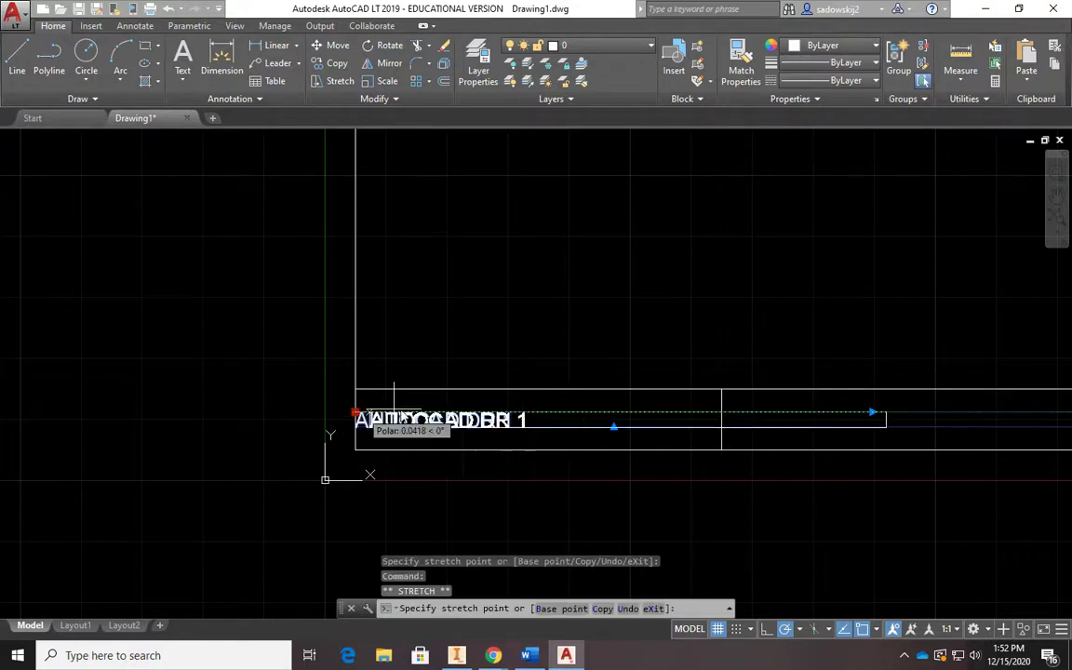
left_click(446, 413)
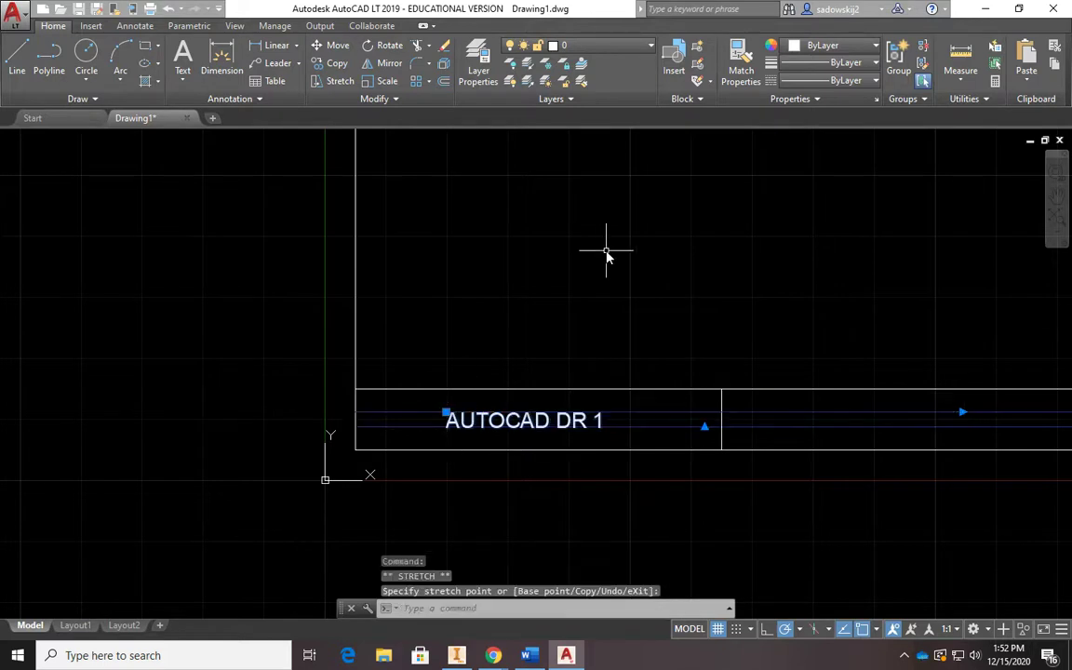
key("Escape")
Add multiline text with the drafter's last name in capitals above the strip's second cell.
mouse_move(804, 328)
middle_mouse_down()
mouse_move(632, 292)
mouse_move(433, 312)
middle_mouse_up()
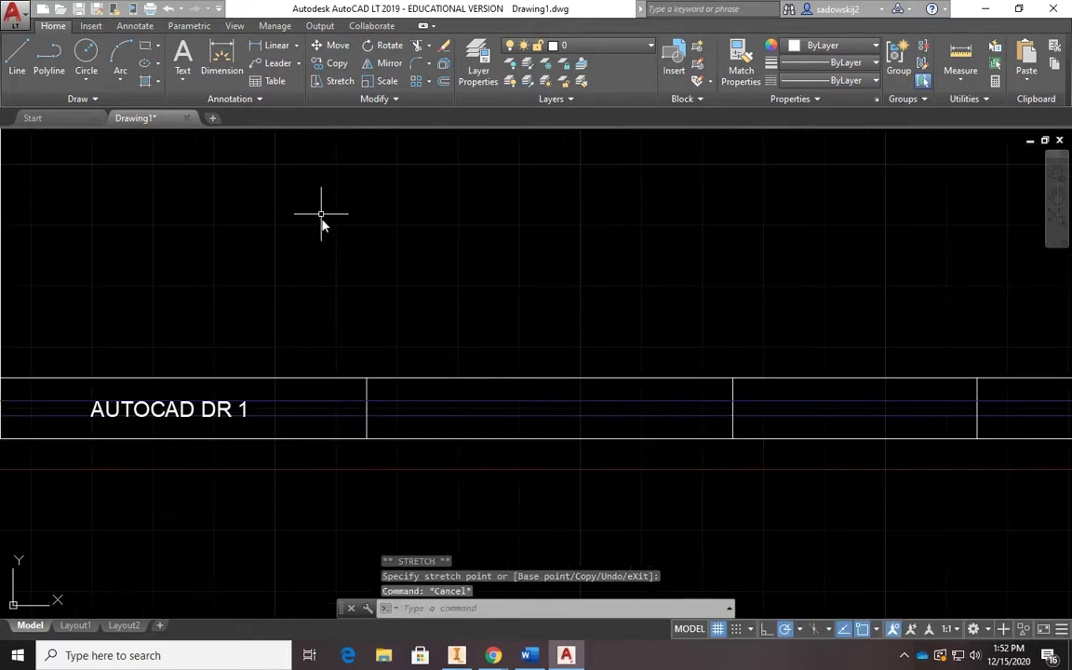
left_click(184, 56)
left_click(430, 238)
left_click(707, 309)
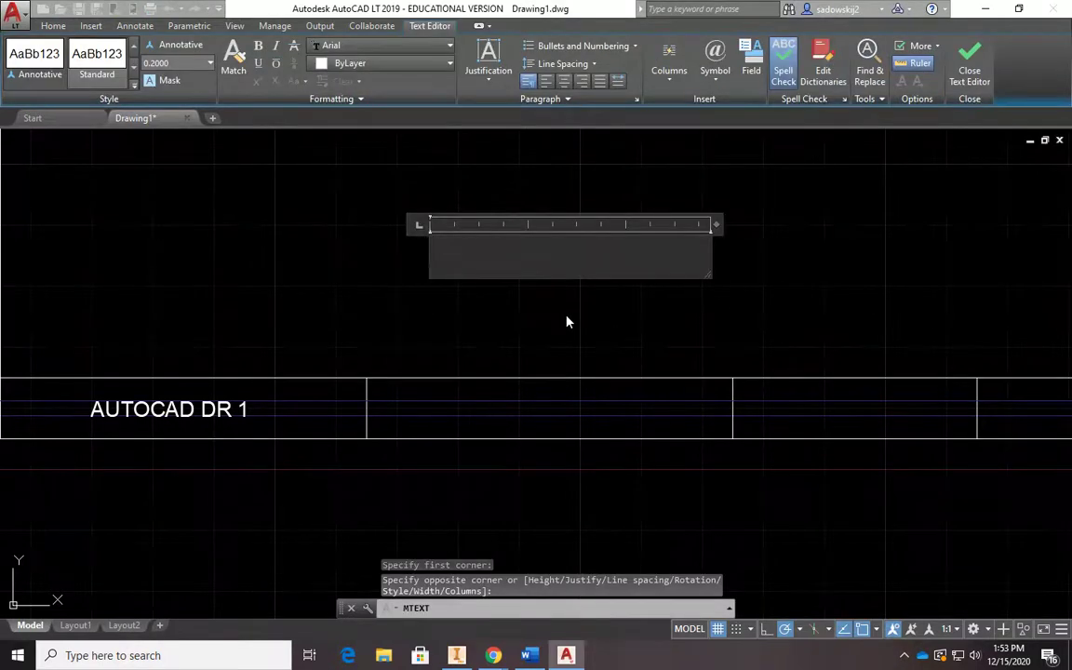
type("SADOWSK")
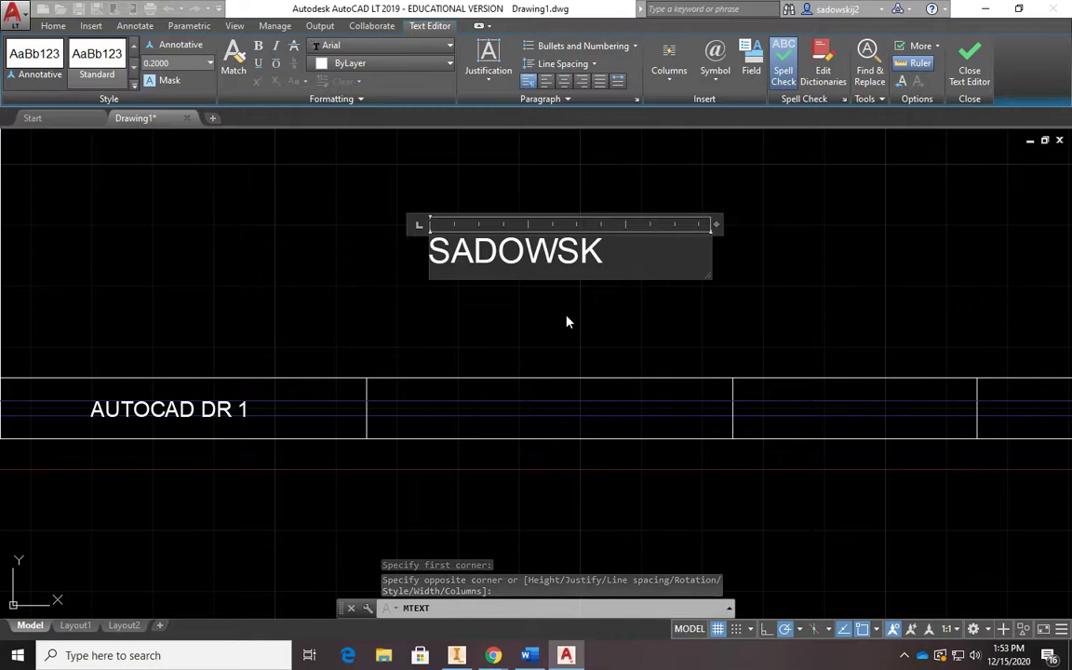
type("I")
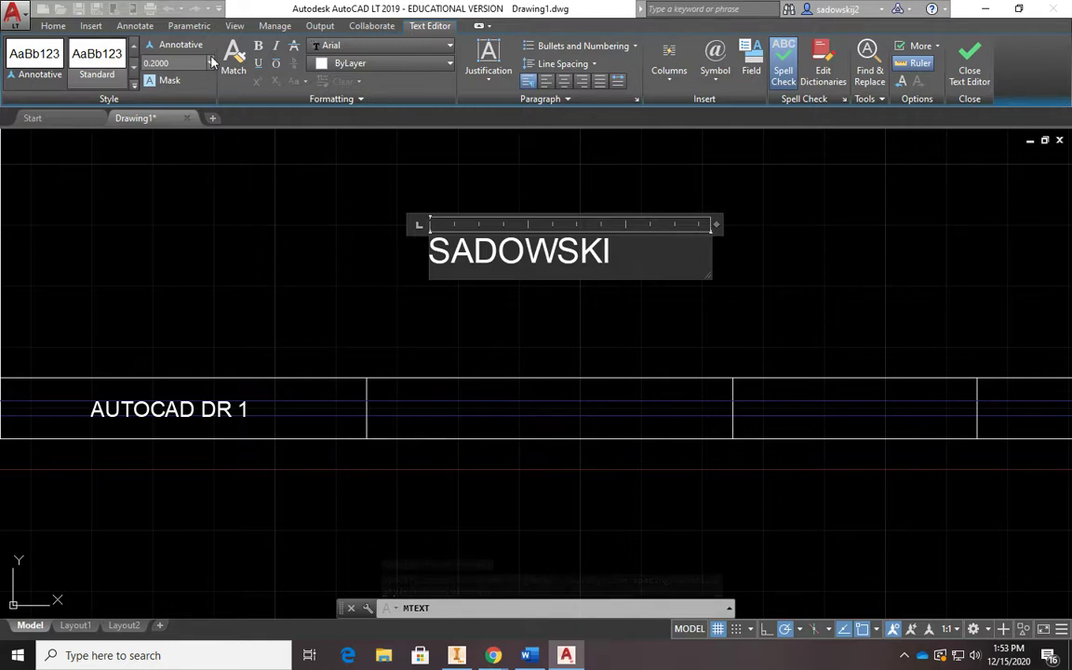
Set the last-name text's height to 0.1250 and finish editing it.
left_click_drag(629, 260, 364, 264)
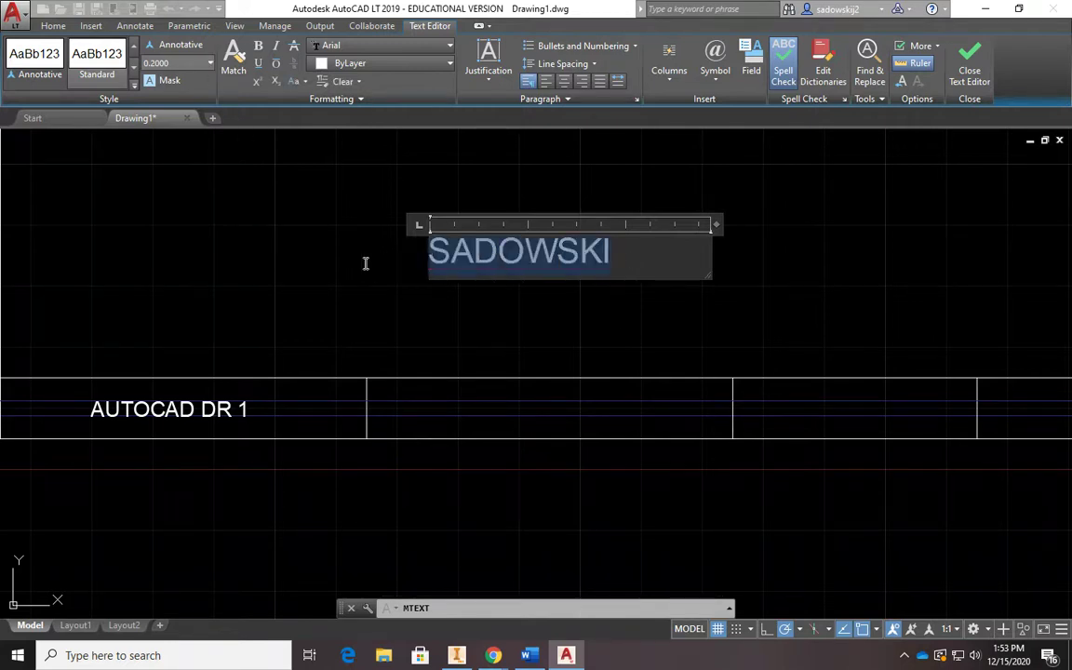
left_click(209, 64)
left_click(162, 79)
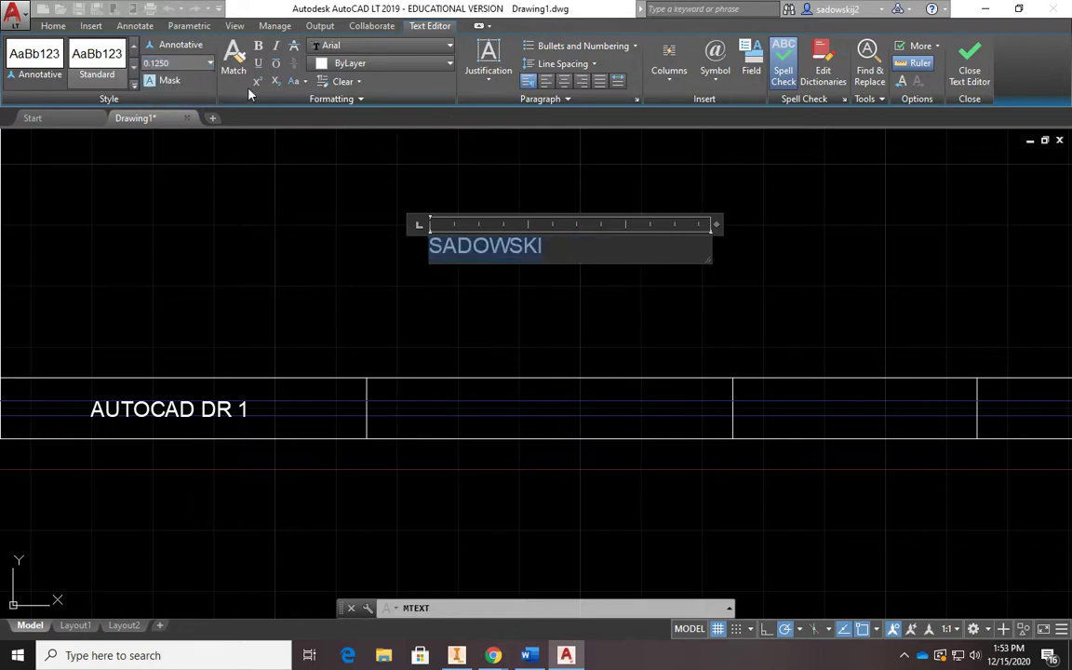
left_click(752, 278)
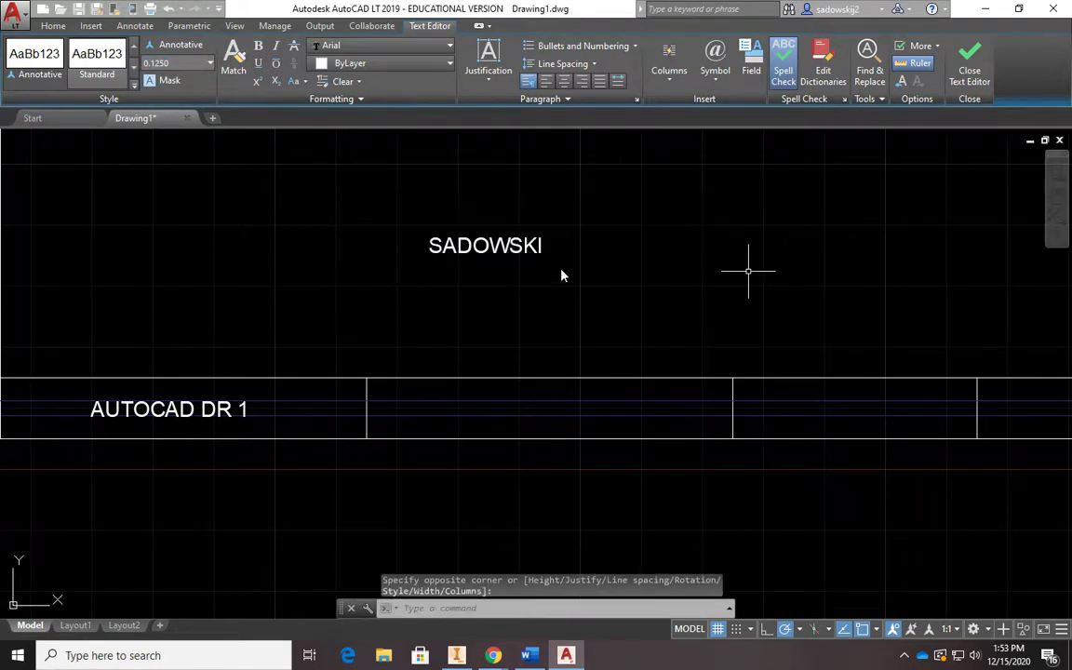
Move the last-name text between the guidelines of the strip's second cell, roughly centered horizontally.
left_click(503, 245)
left_click(429, 237)
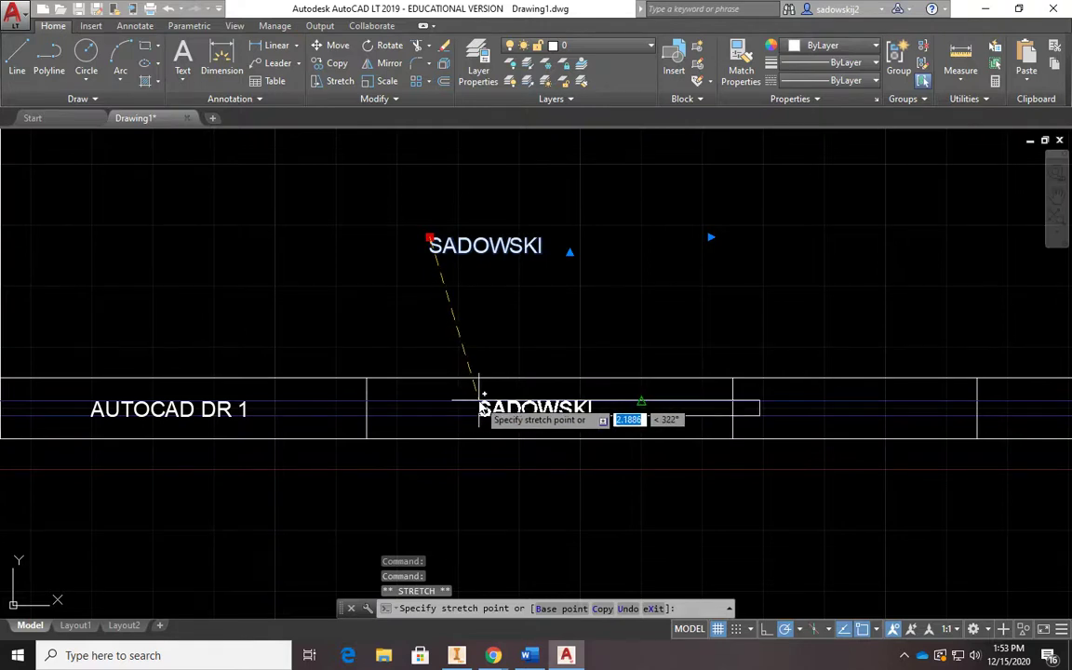
key("Return")
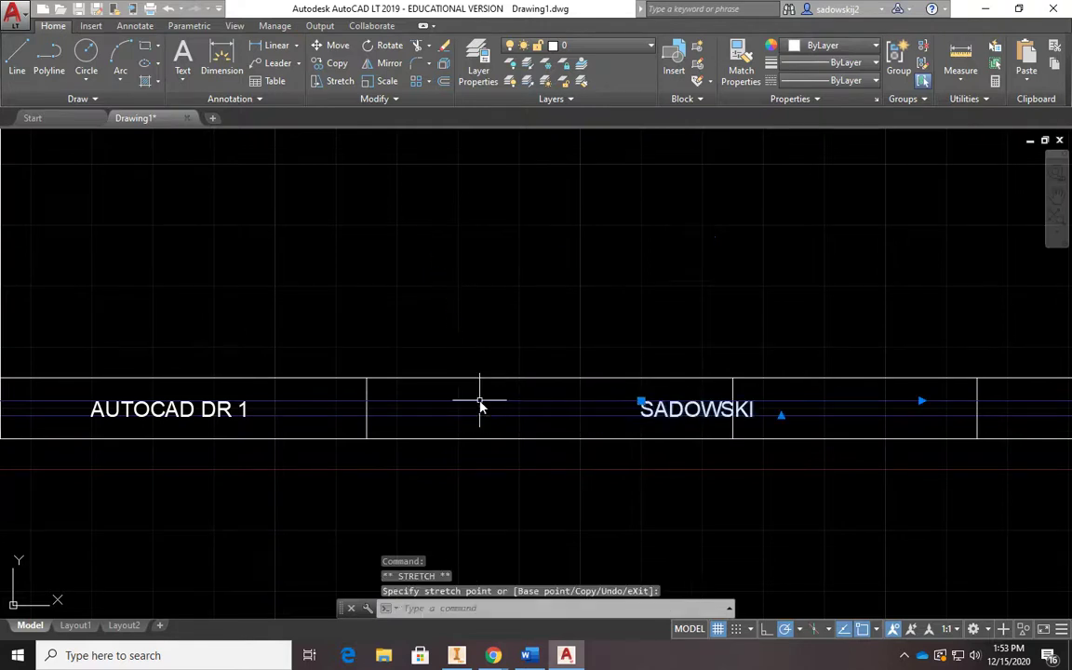
left_click(642, 403)
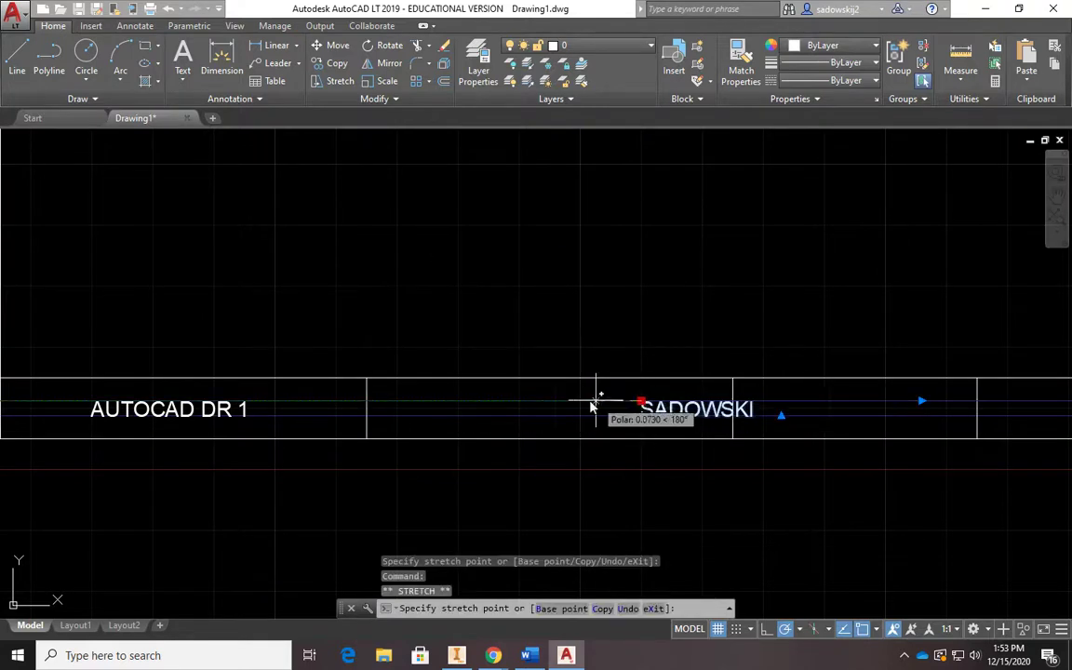
left_click(494, 403)
key("Escape")
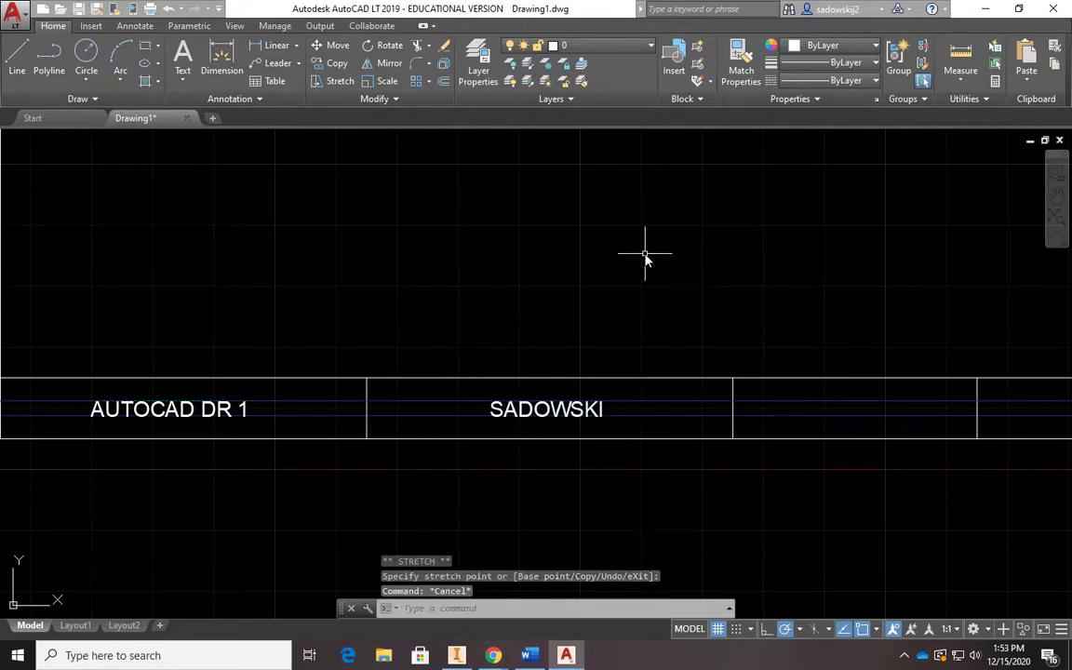
key("Escape")
Add multiline text reading 12-12-2020 above the strip's third cell.
middle_click_drag(733, 214, 363, 256)
left_click(187, 70)
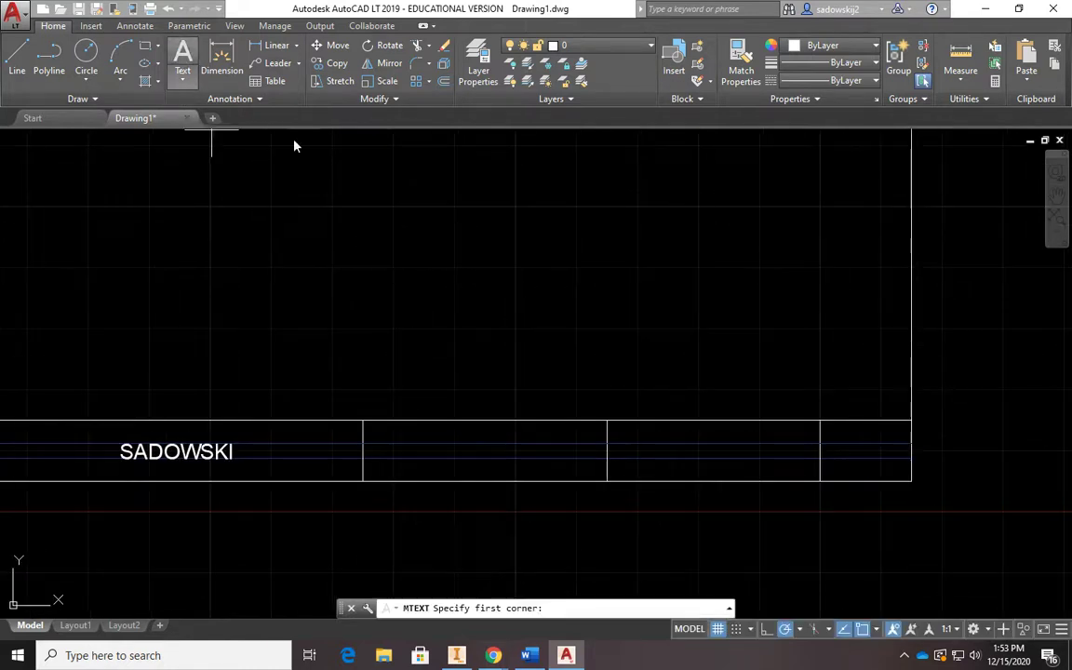
left_click(416, 270)
left_click(731, 340)
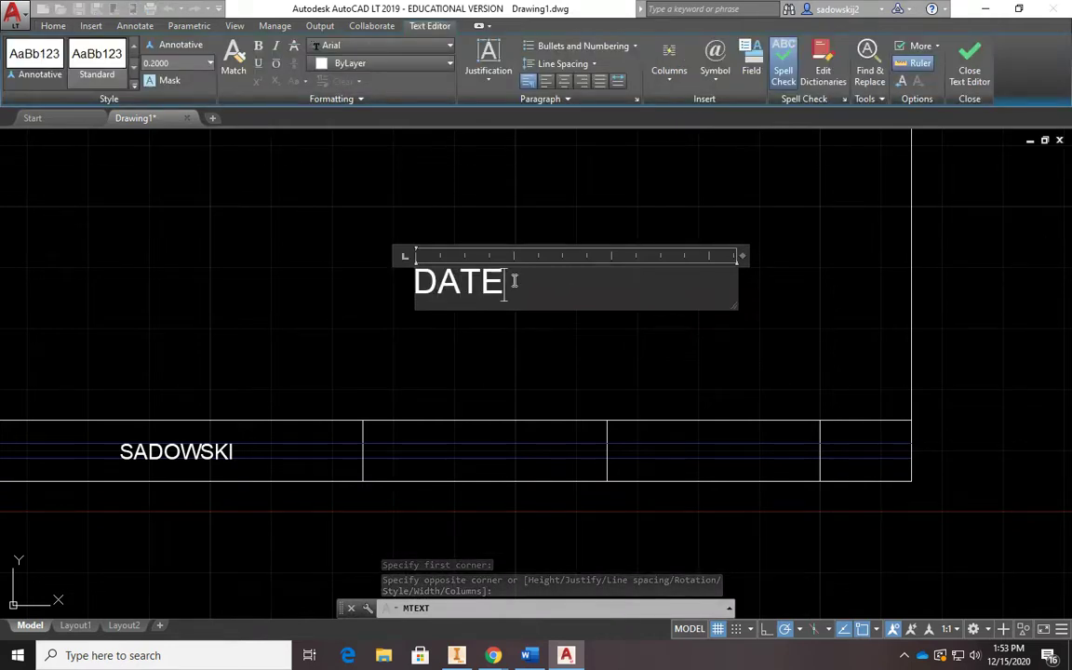
left_click_drag(503, 284, 416, 290)
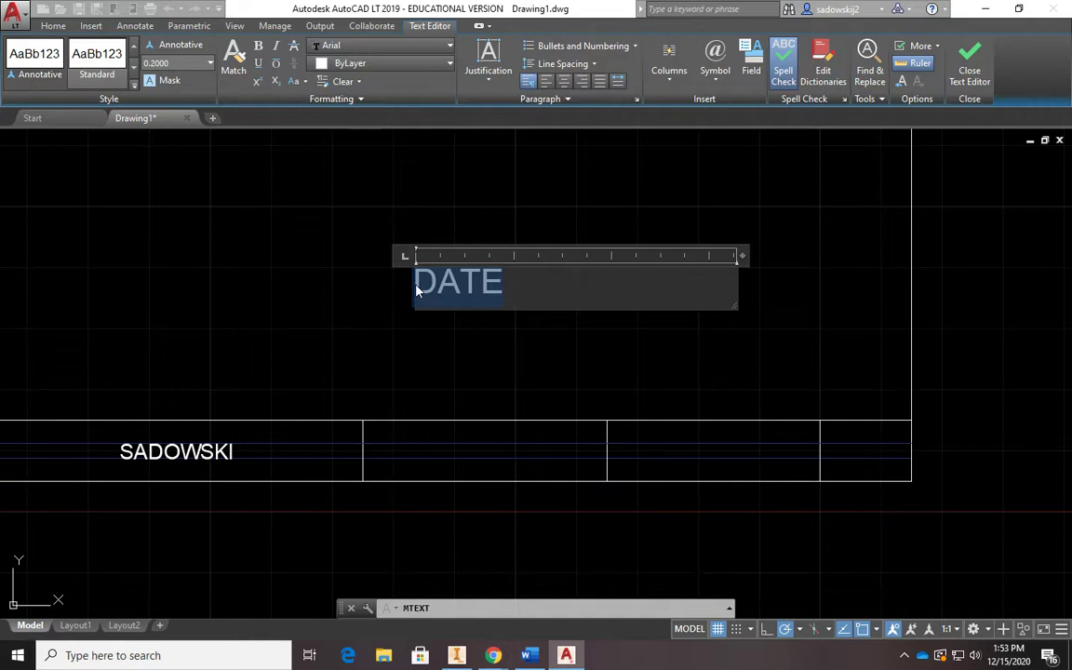
type("12-12-2020")
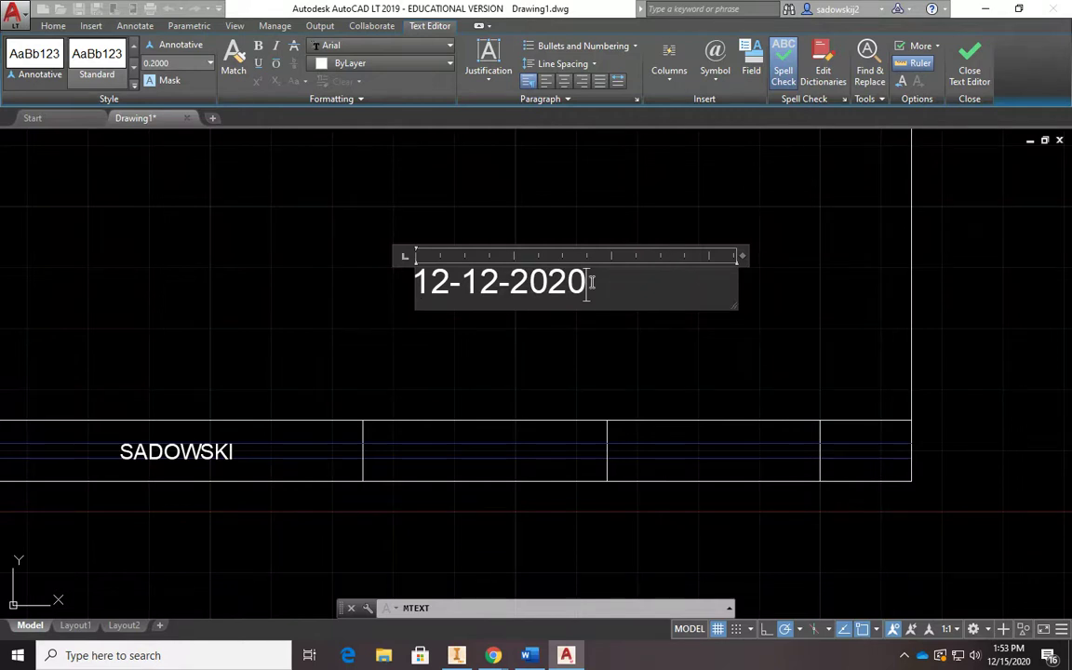
Set the date text's height to 0.1250 and finish editing it.
left_click_drag(600, 284, 376, 265)
left_click(190, 61)
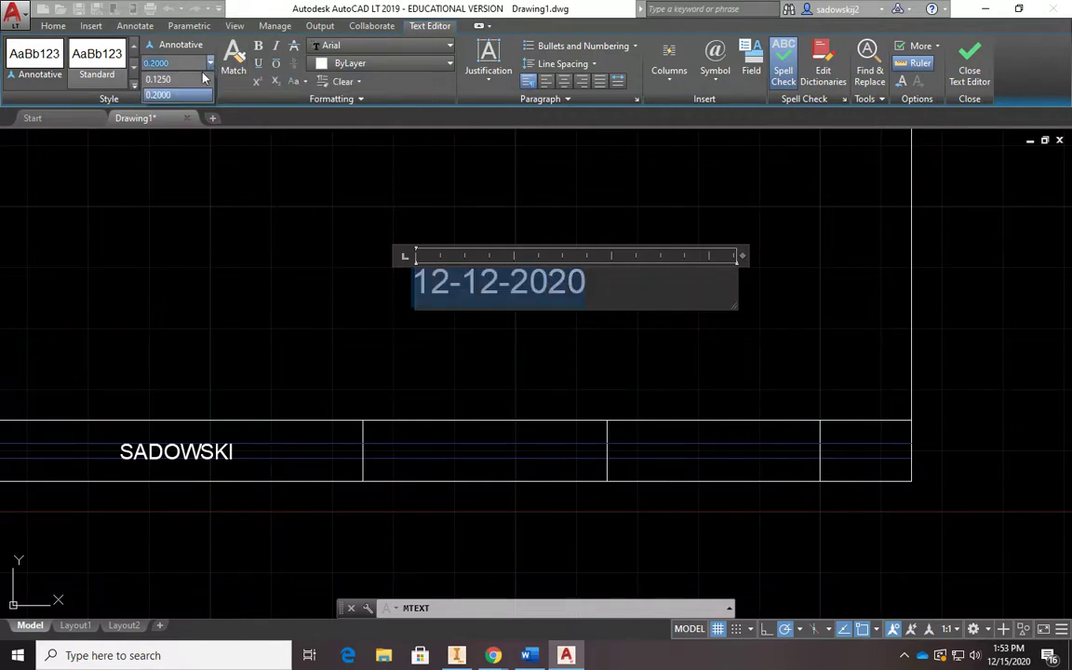
left_click(204, 79)
left_click(498, 343)
Move the date text between the guidelines of the strip's third cell, roughly centered horizontally.
left_click(480, 284)
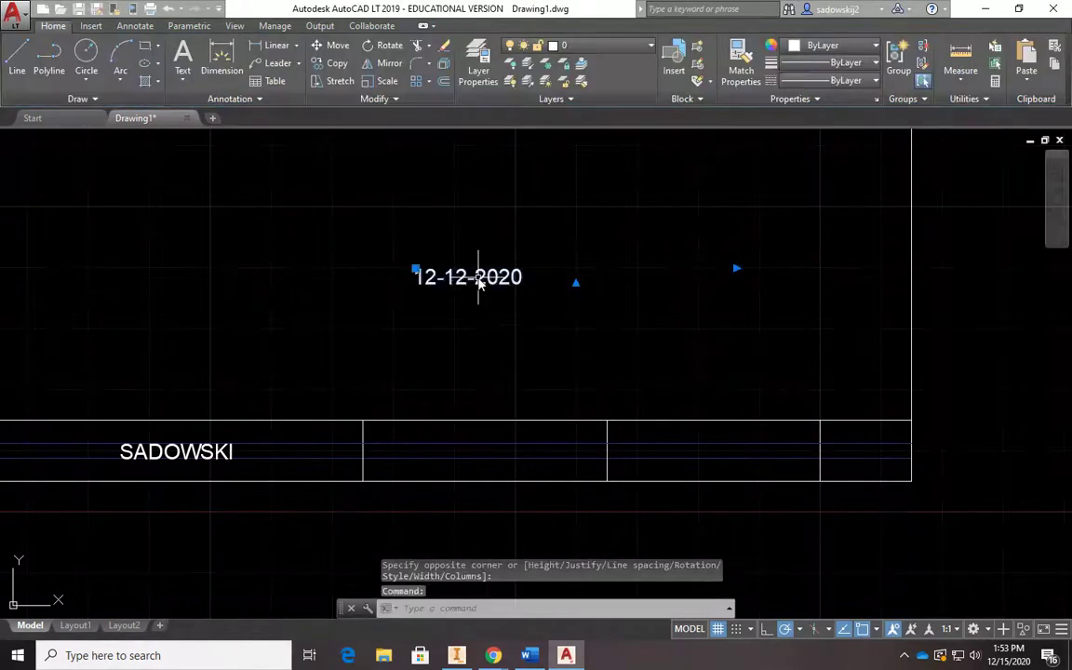
left_click(416, 270)
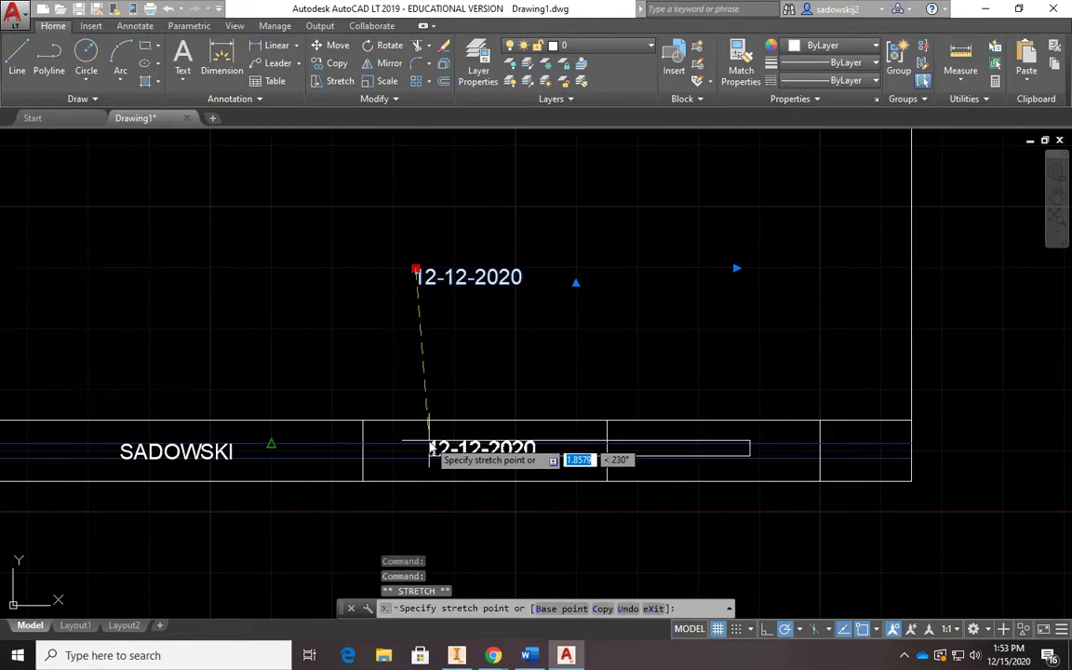
key("Return")
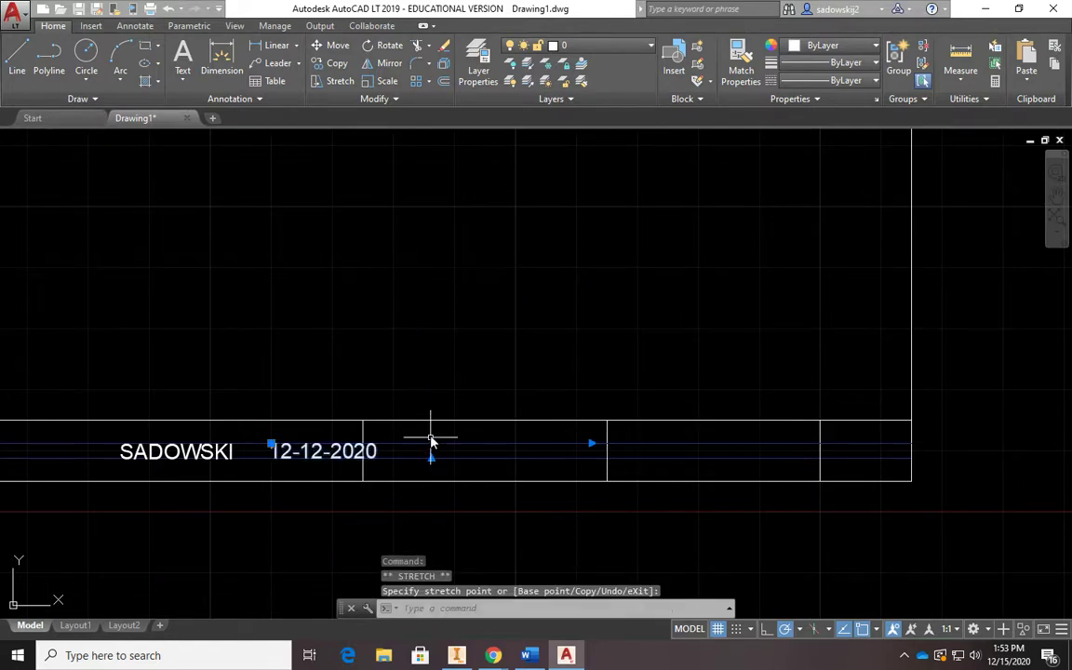
left_click(273, 445)
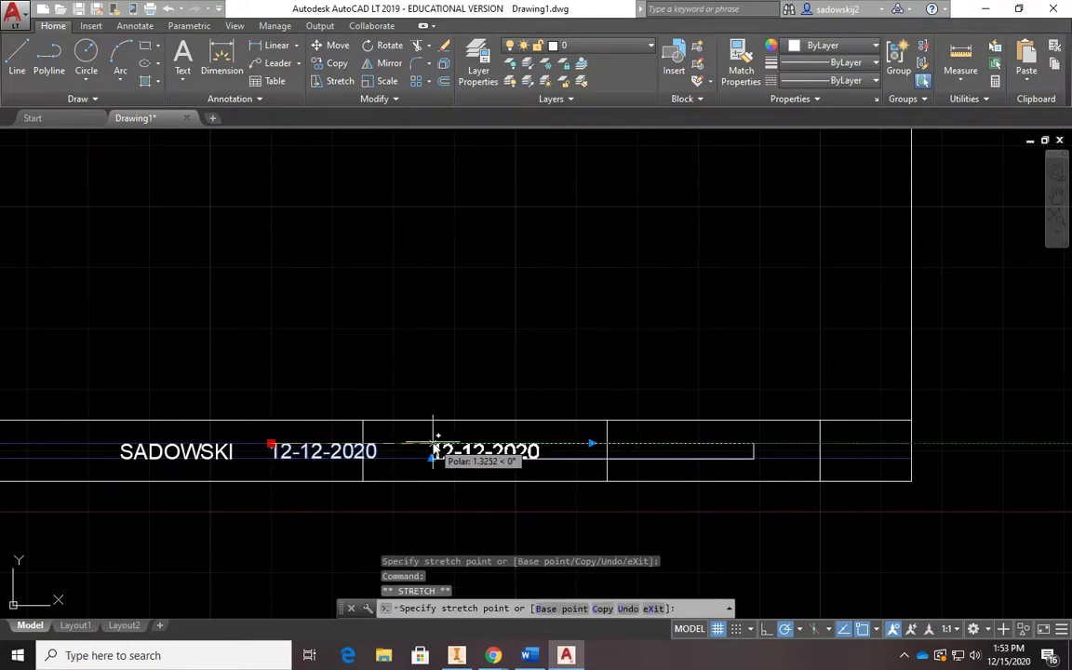
left_click(433, 448)
key("Escape")
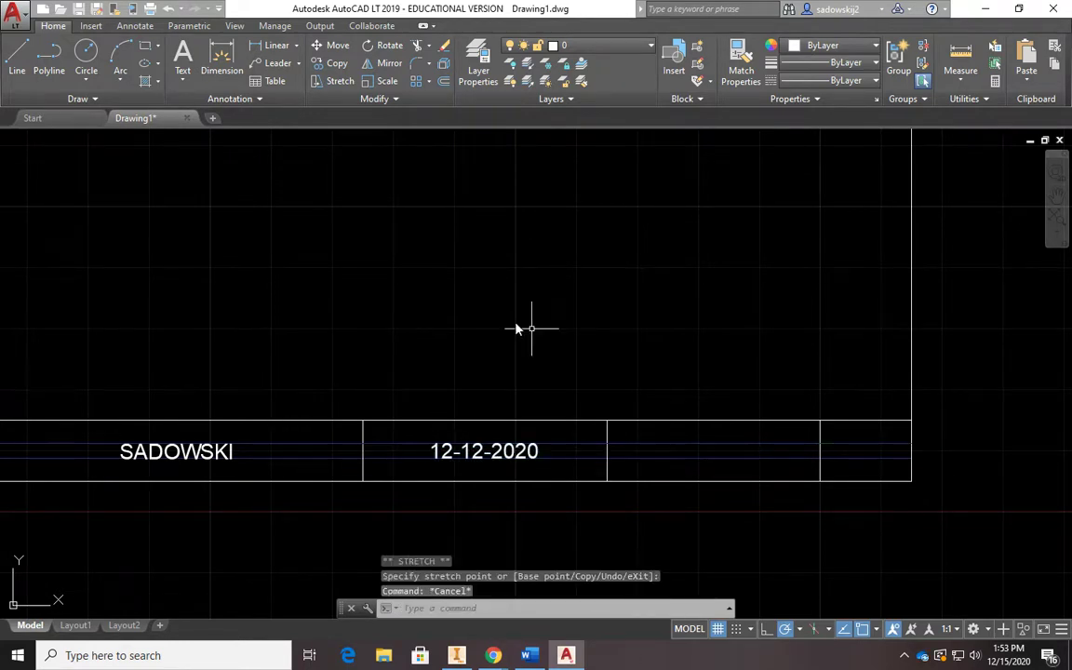
Add multiline text reading HOUR in the empty area above the title block strip.
left_click(182, 57)
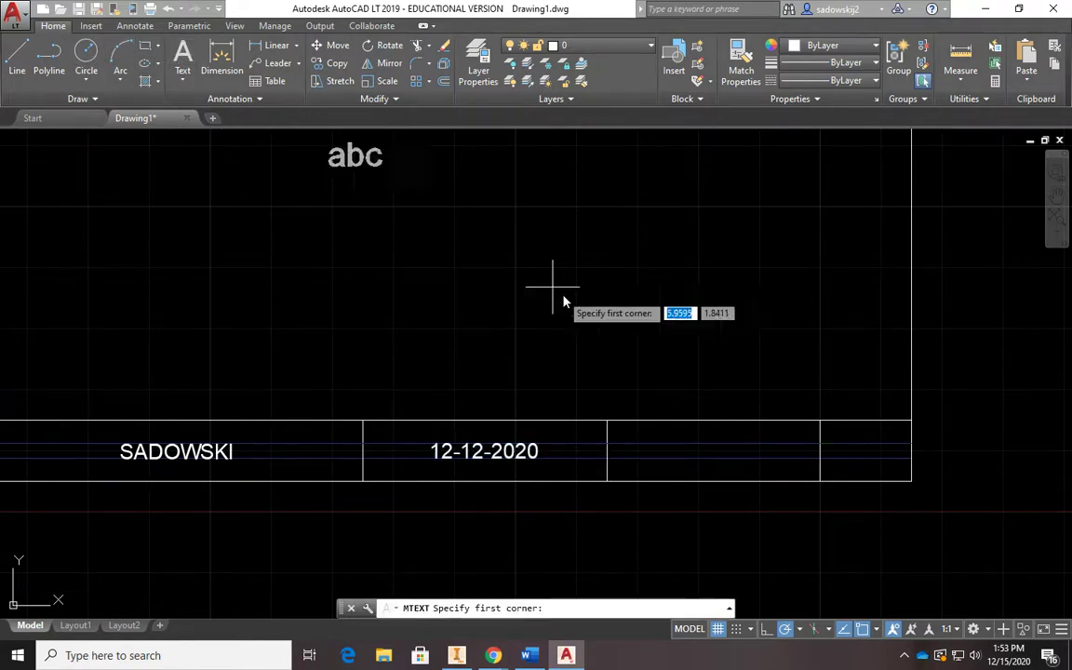
left_click(500, 270)
left_click(788, 342)
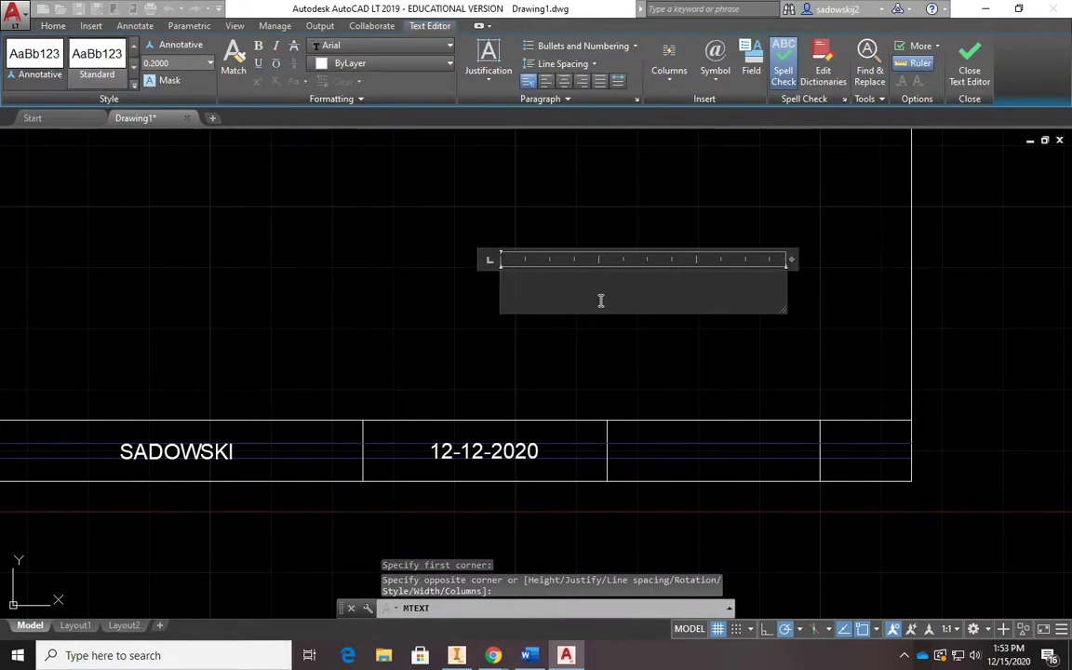
type("HOUR")
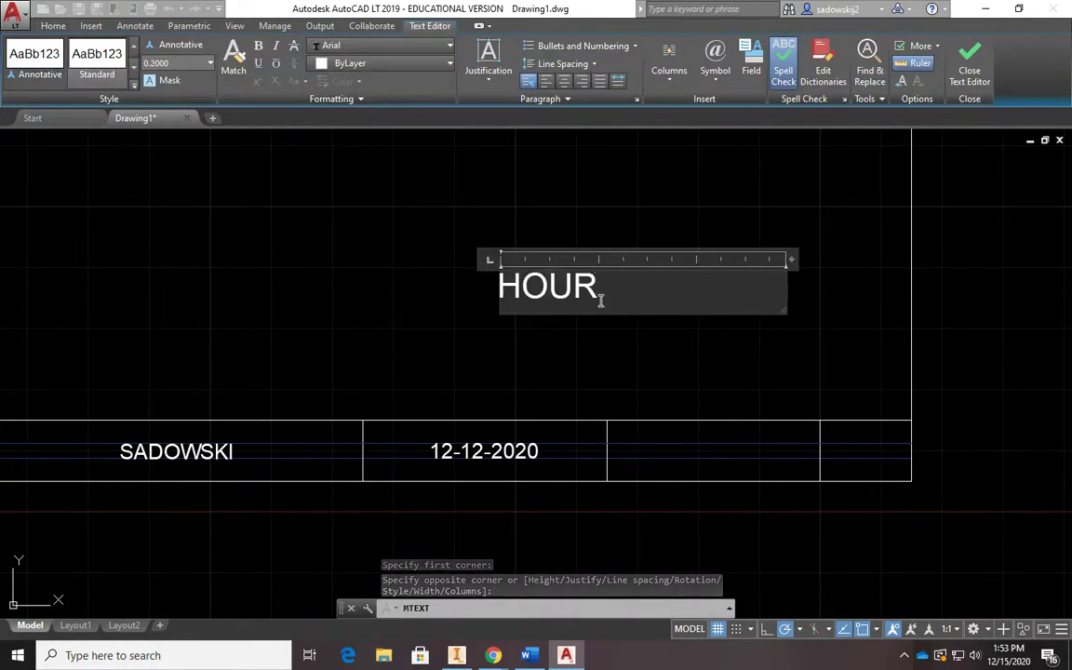
Set the HOUR text's height to 0.1250 and finish editing it.
left_click_drag(599, 299, 457, 295)
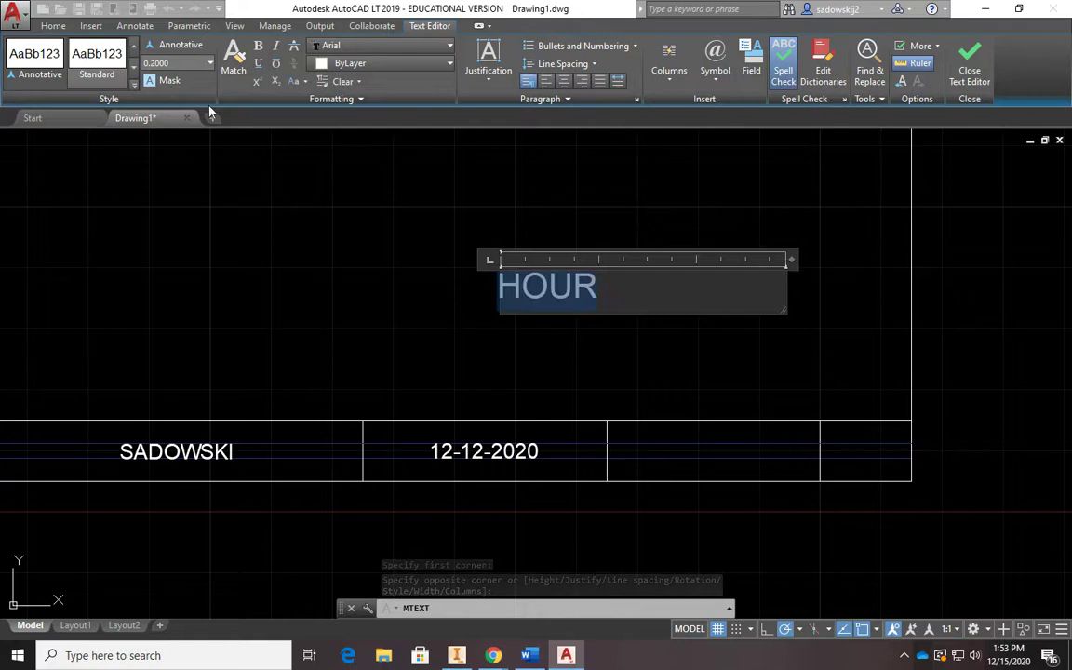
left_click(194, 62)
left_click(186, 81)
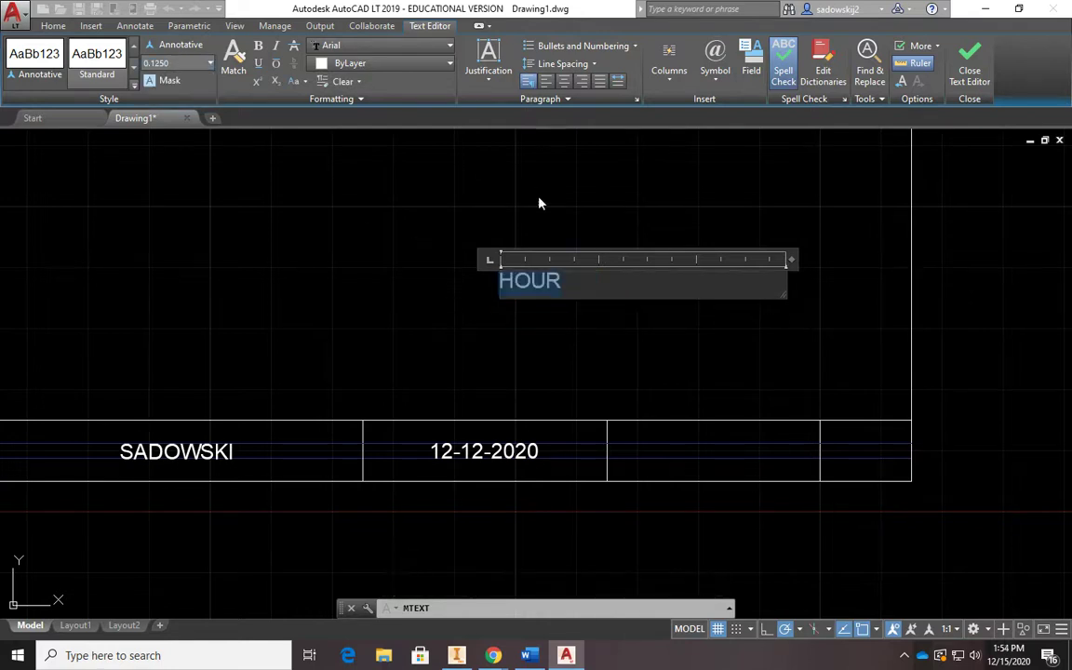
left_click(465, 305)
Move the HOUR text between the guidelines of the strip's fourth cell, roughly centered horizontally.
left_click(522, 276)
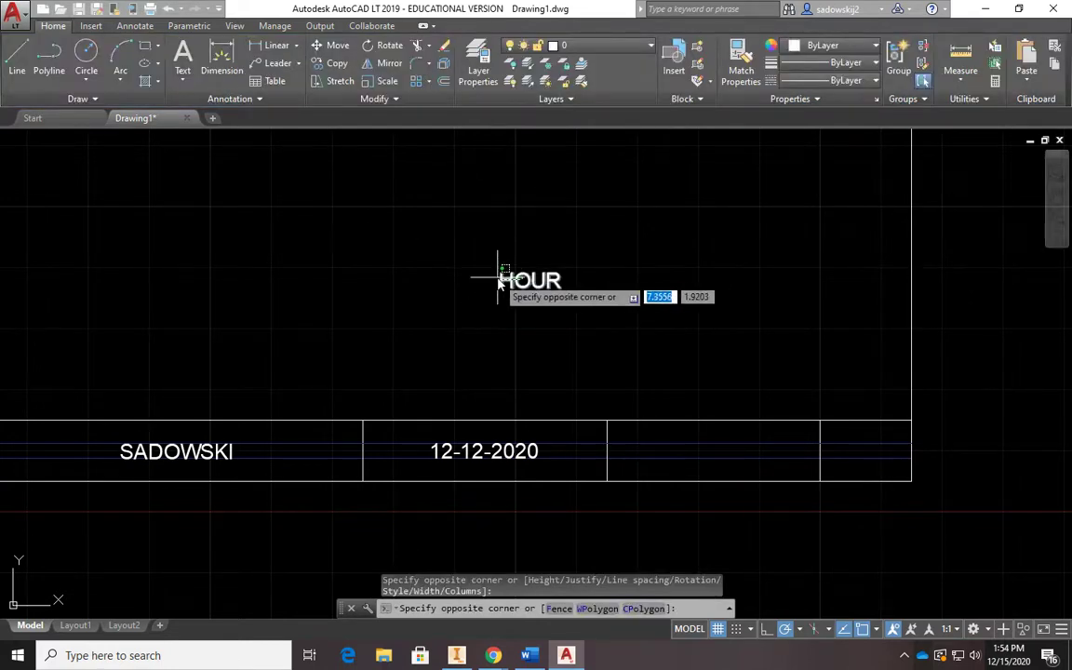
key("Escape")
left_click(529, 281)
left_click(500, 273)
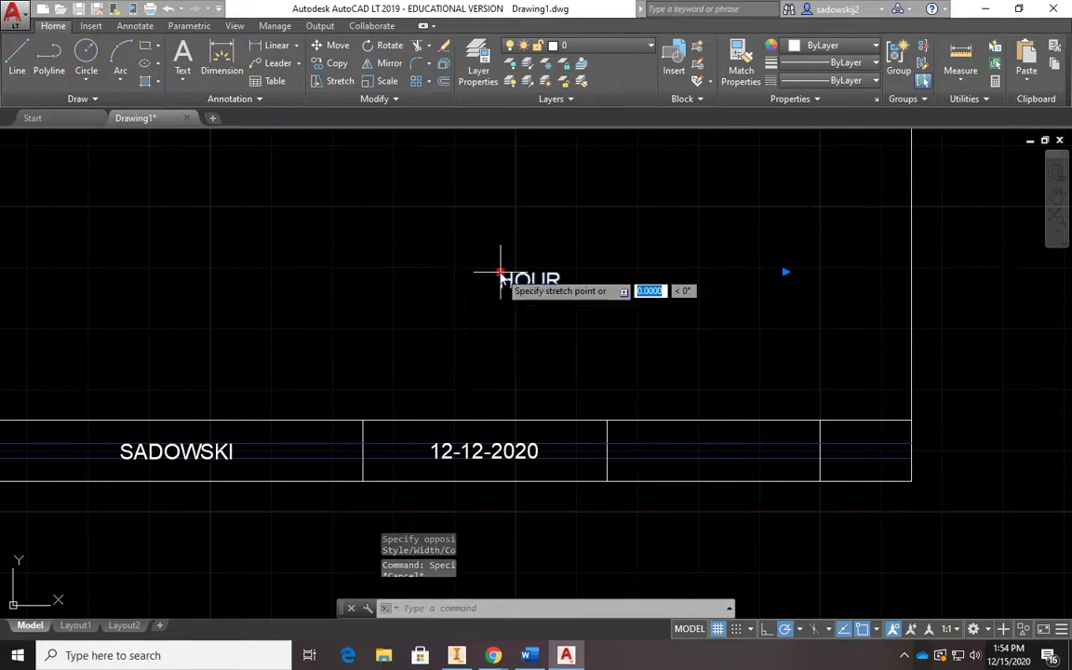
left_click(687, 449)
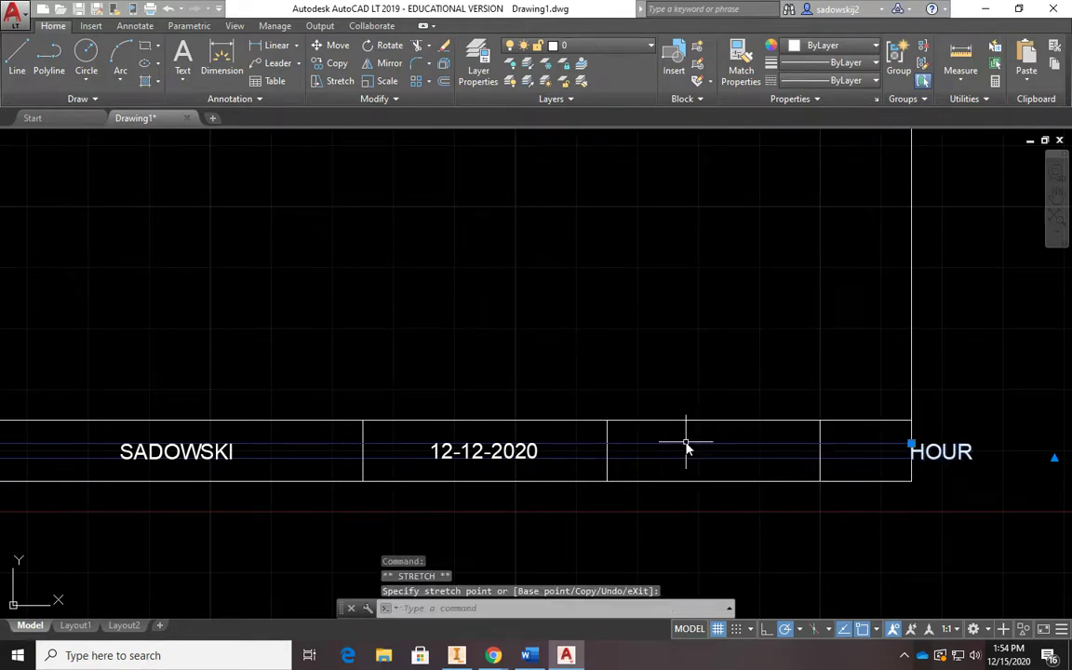
left_click(912, 445)
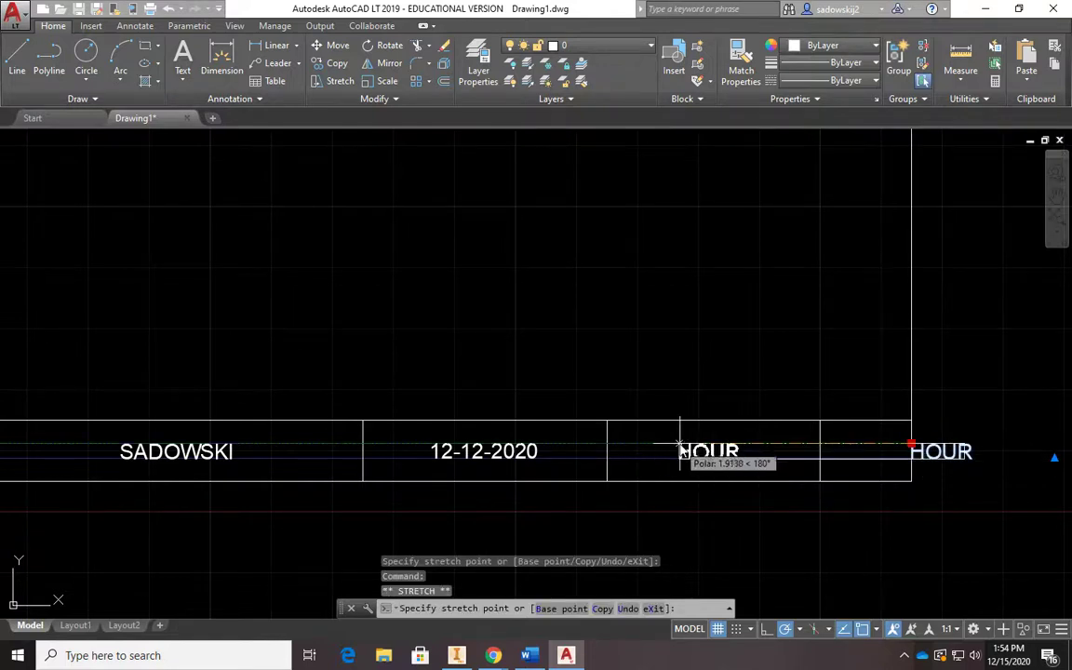
left_click(687, 447)
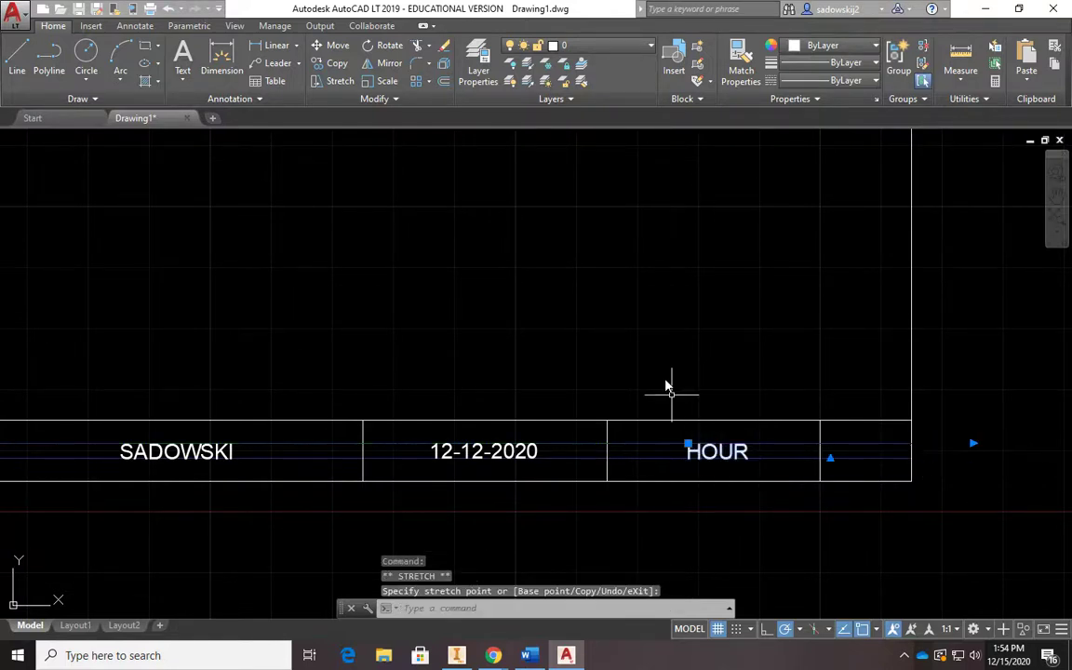
key("Escape")
Add multiline text reading 1 in the empty area above the title block strip.
middle_click_drag(801, 328, 675, 324)
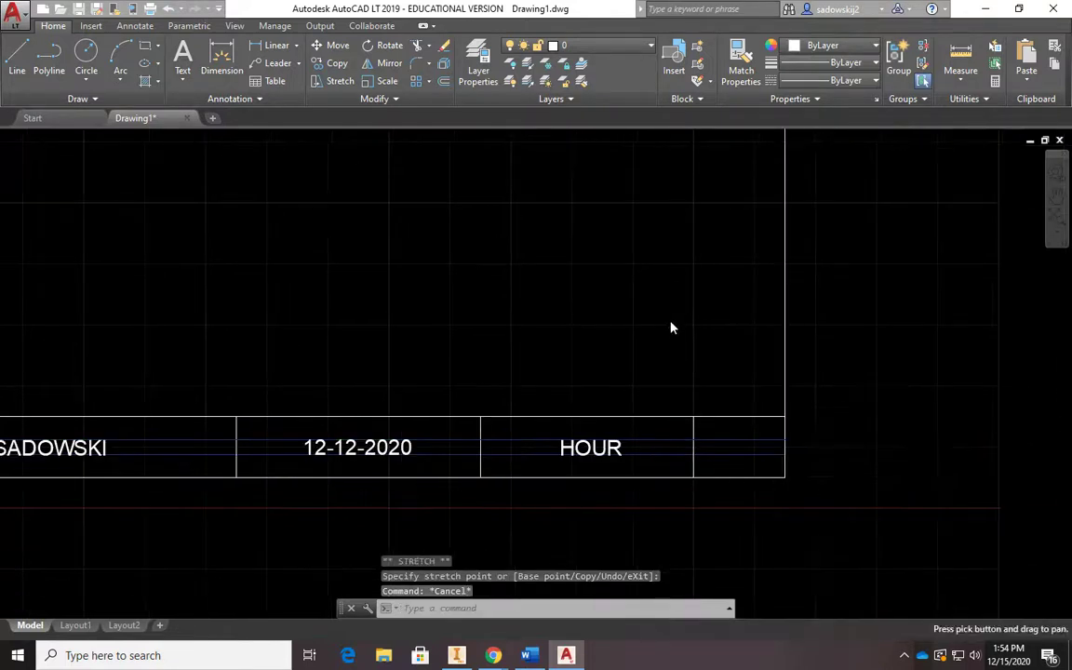
left_click(182, 57)
left_click(461, 266)
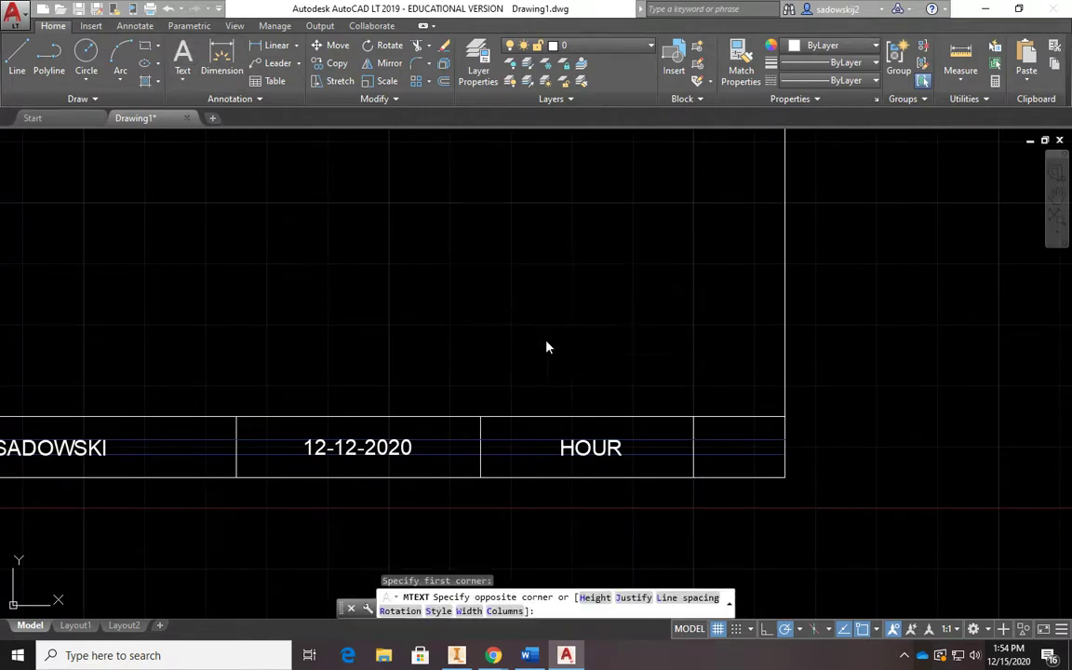
left_click(546, 347)
type("1")
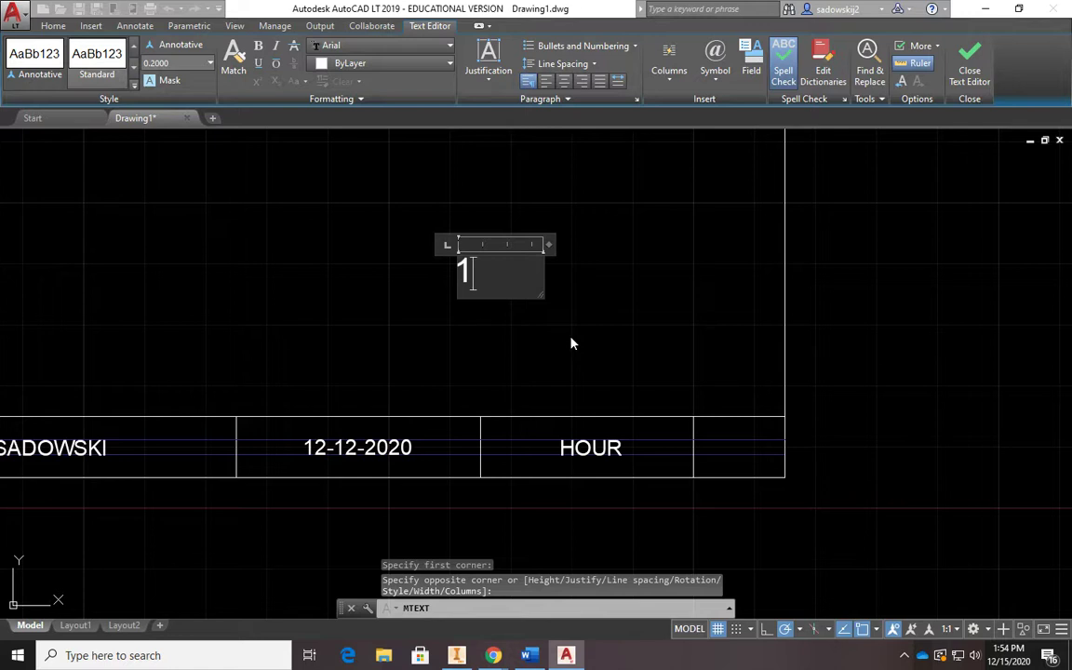
Set the height of the text 1 to 0.1250 and finish editing it.
left_click(485, 245)
double_click(488, 271)
left_click(210, 62)
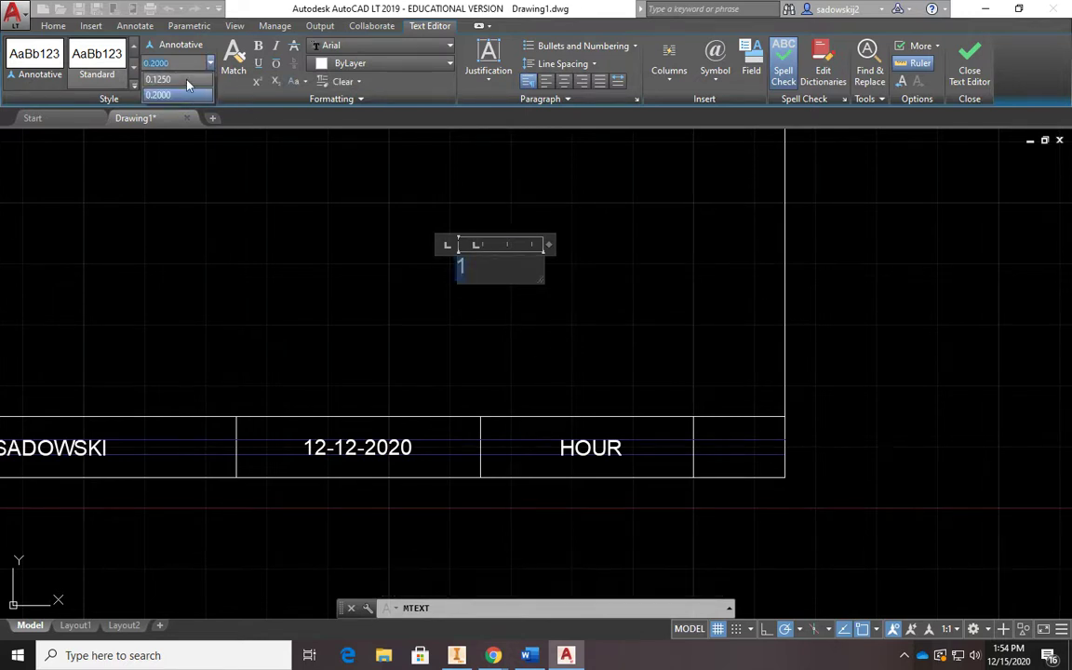
left_click(186, 80)
left_click(653, 314)
Move the text 1 between the guidelines of the strip's last cell, roughly centered horizontally.
left_click(463, 272)
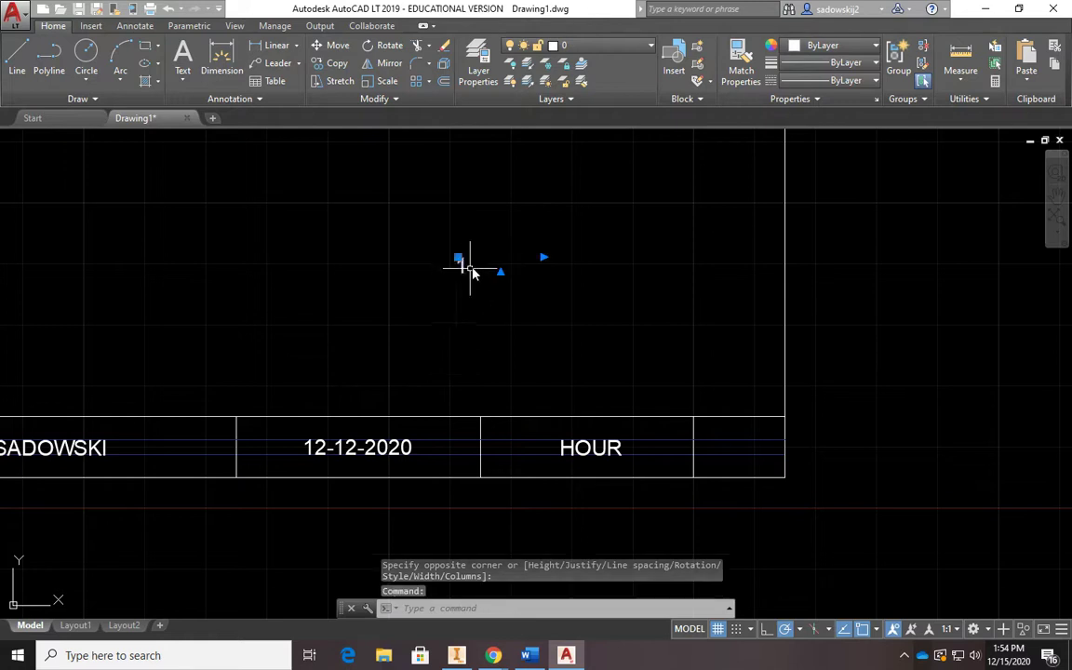
left_click(460, 259)
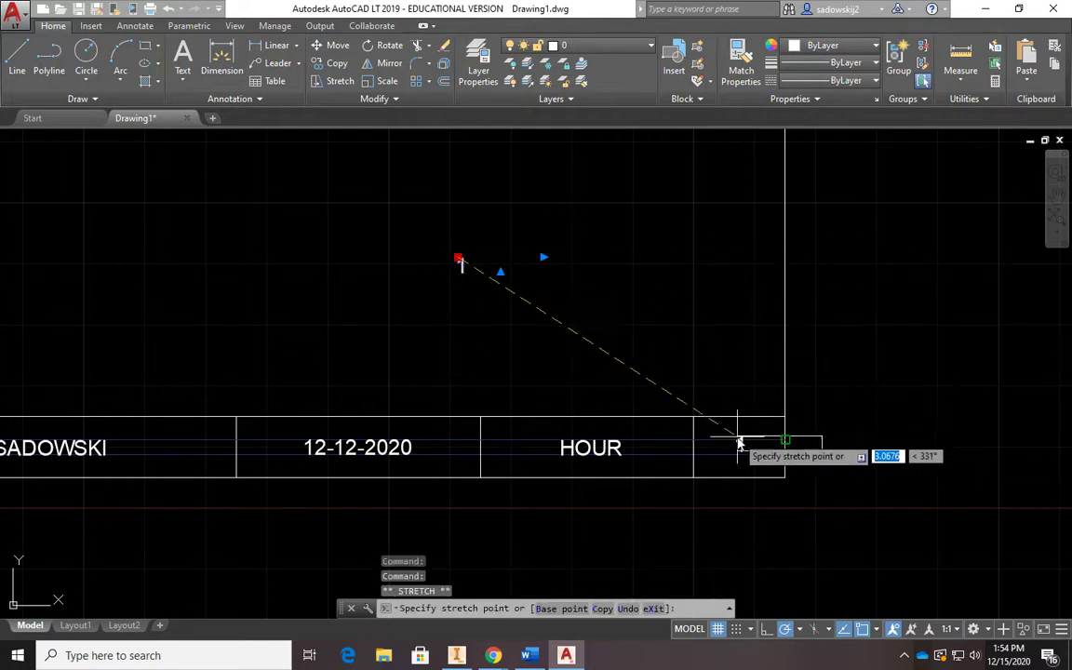
left_click(784, 441)
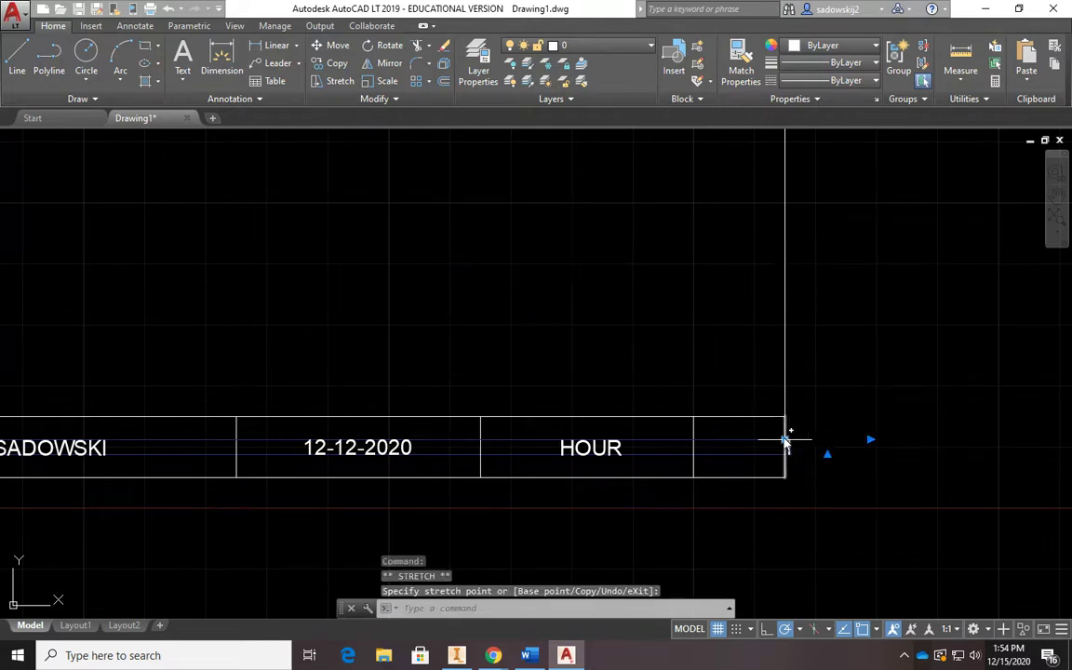
left_click(785, 441)
left_click(735, 442)
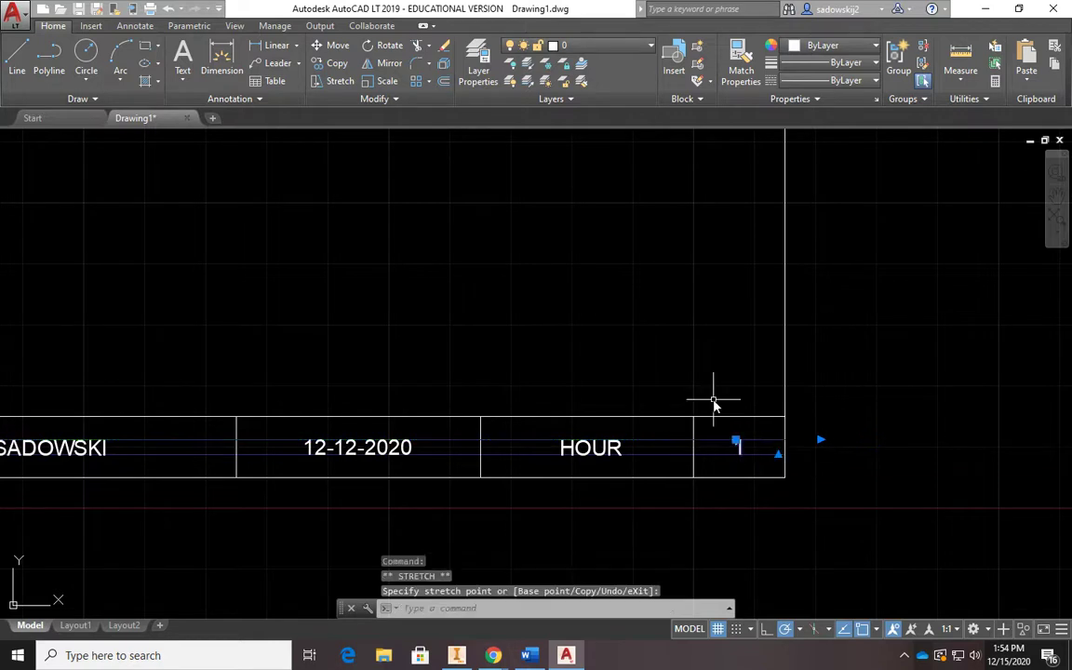
key("Escape")
Start saving the drawing under a new name and open Drafting Curriculum > SLHS Drafting > Technical Drawing I > 3 View Drawing Assignment Sheets as its destination folder.
scroll(627, 344, "down", 6)
scroll(625, 363, "up", 2)
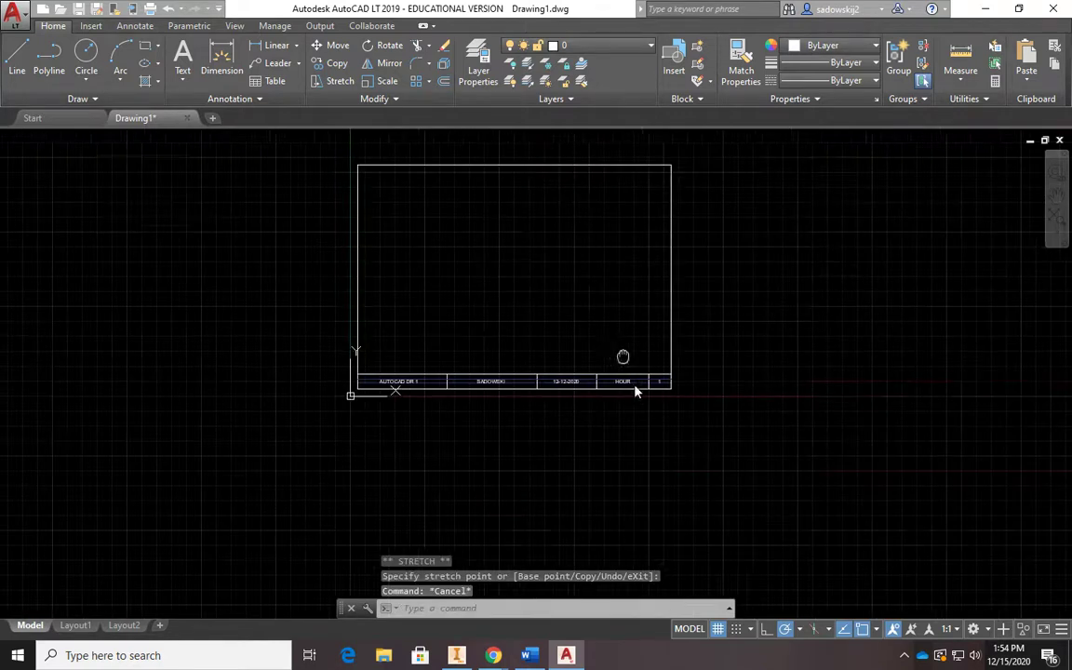
mouse_move(624, 387)
middle_mouse_down()
mouse_move(620, 431)
mouse_move(653, 420)
mouse_move(650, 404)
middle_mouse_up()
mouse_move(531, 389)
middle_mouse_down()
mouse_move(532, 378)
mouse_move(568, 431)
mouse_move(573, 390)
mouse_move(563, 388)
middle_mouse_up()
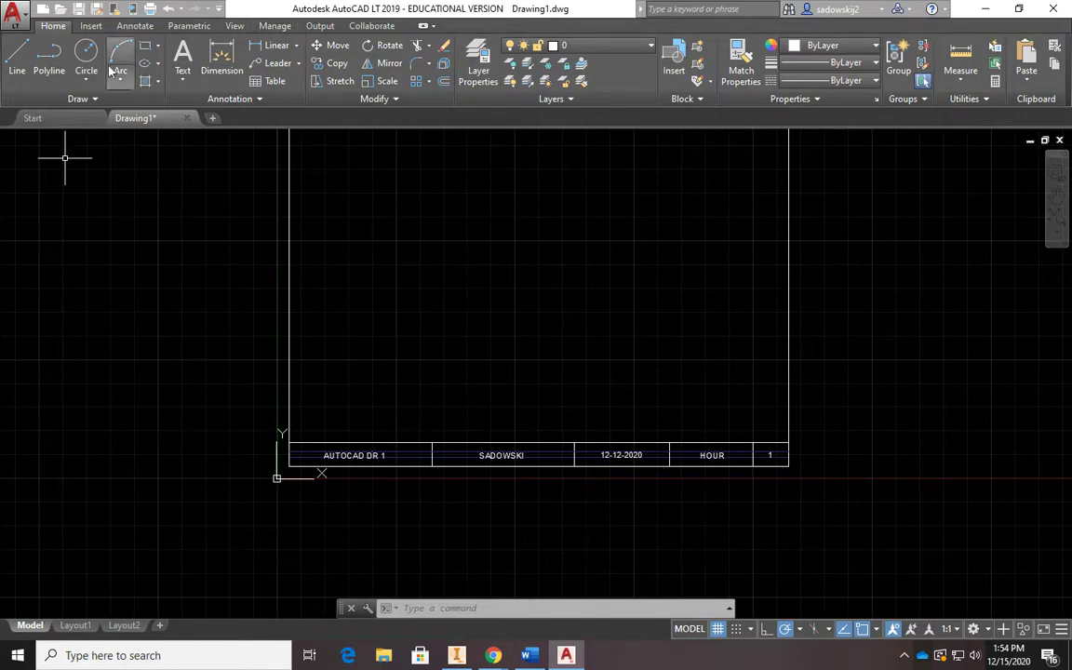
left_click(98, 10)
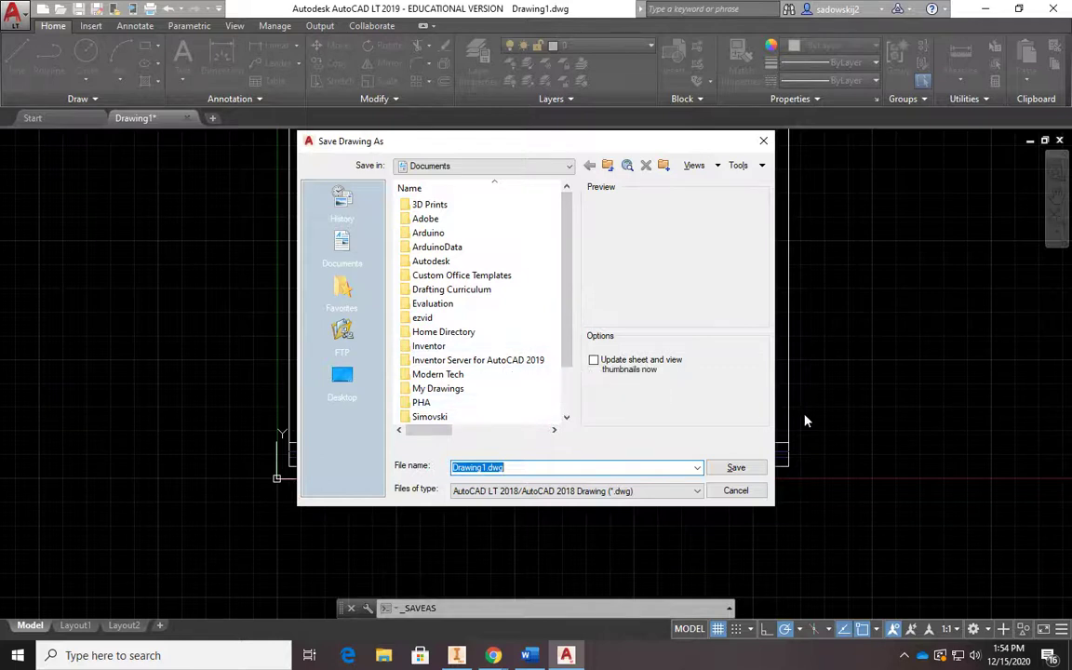
left_click_drag(634, 142, 497, 134)
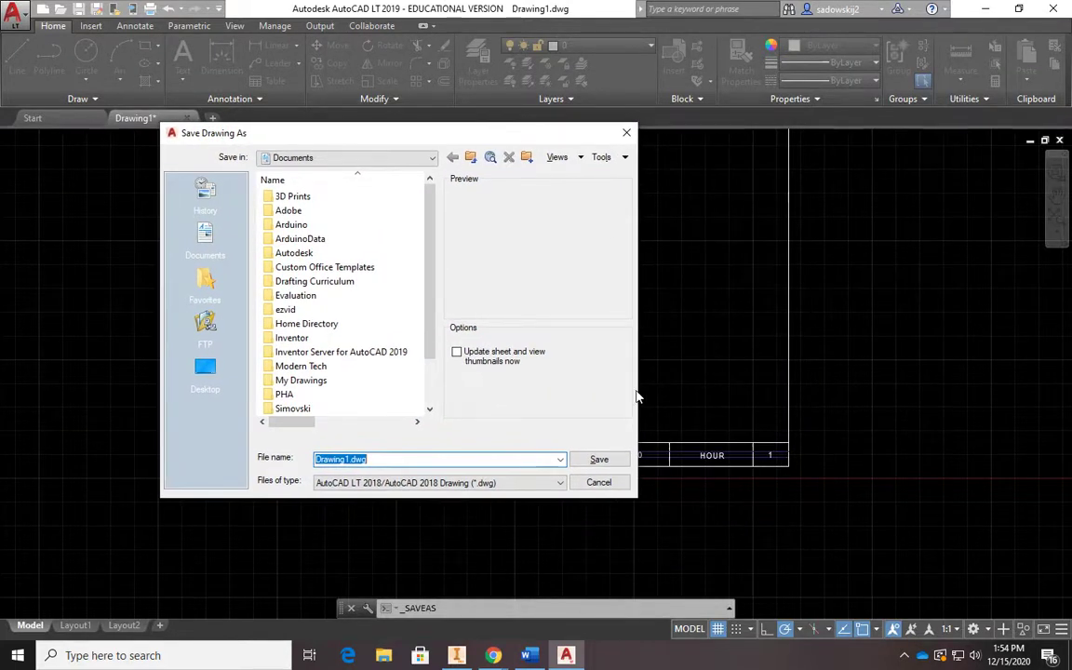
left_click_drag(638, 397, 900, 376)
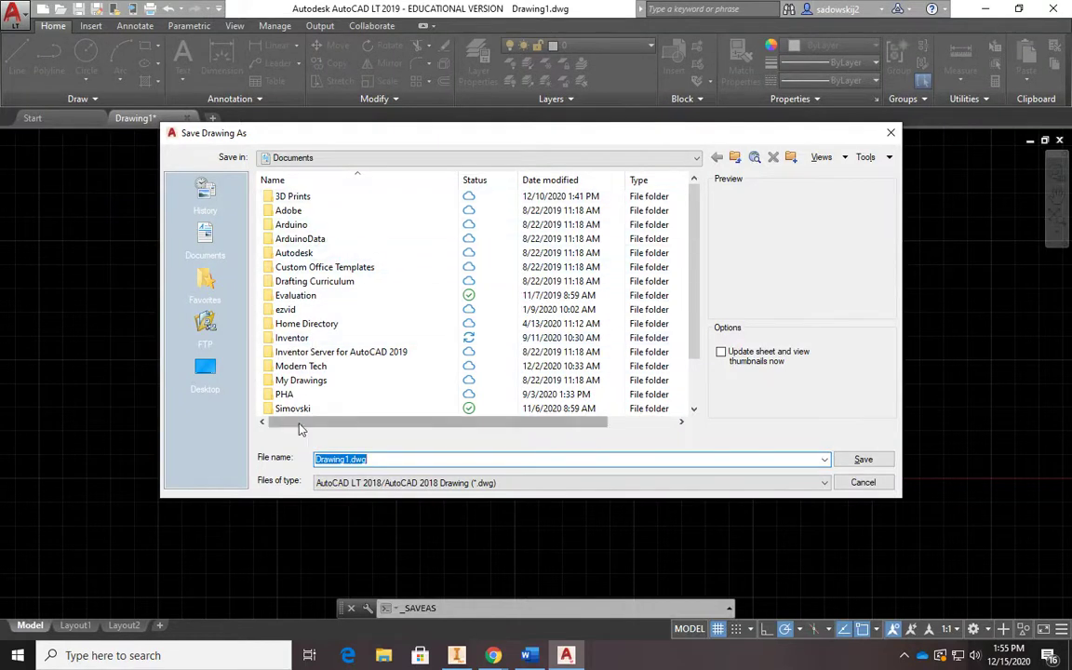
scroll(343, 360, "down", 2)
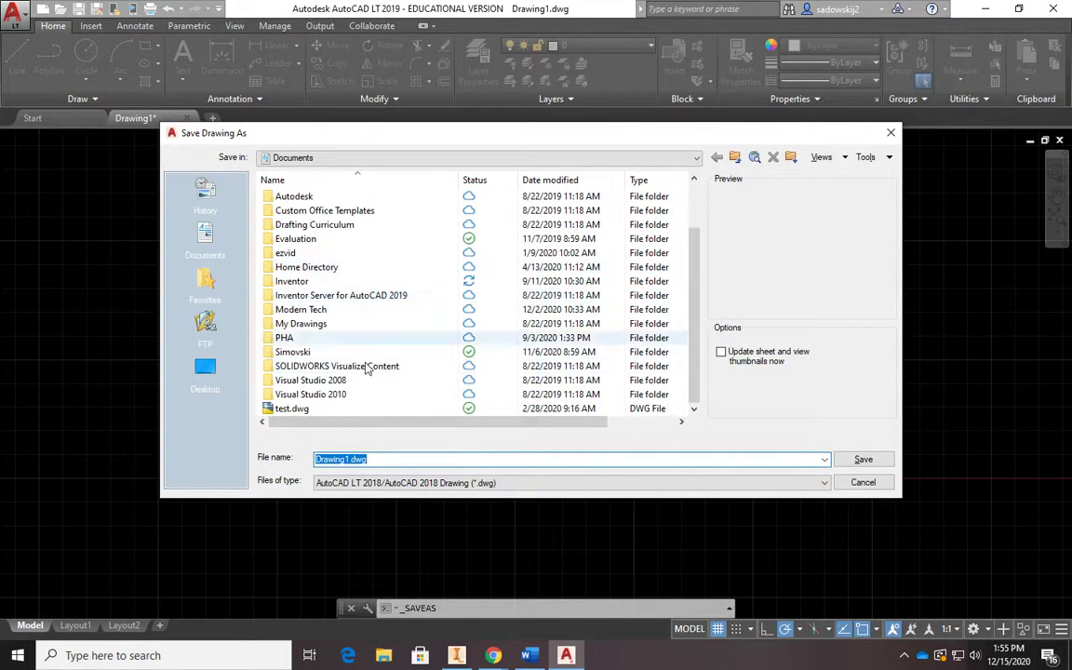
double_click(337, 226)
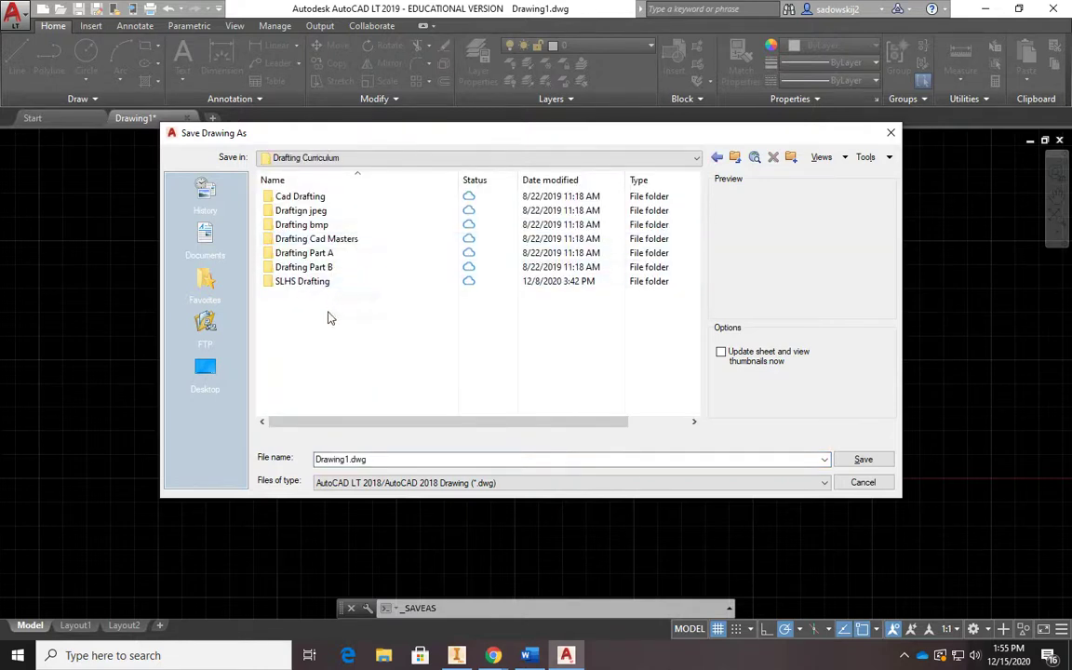
double_click(302, 282)
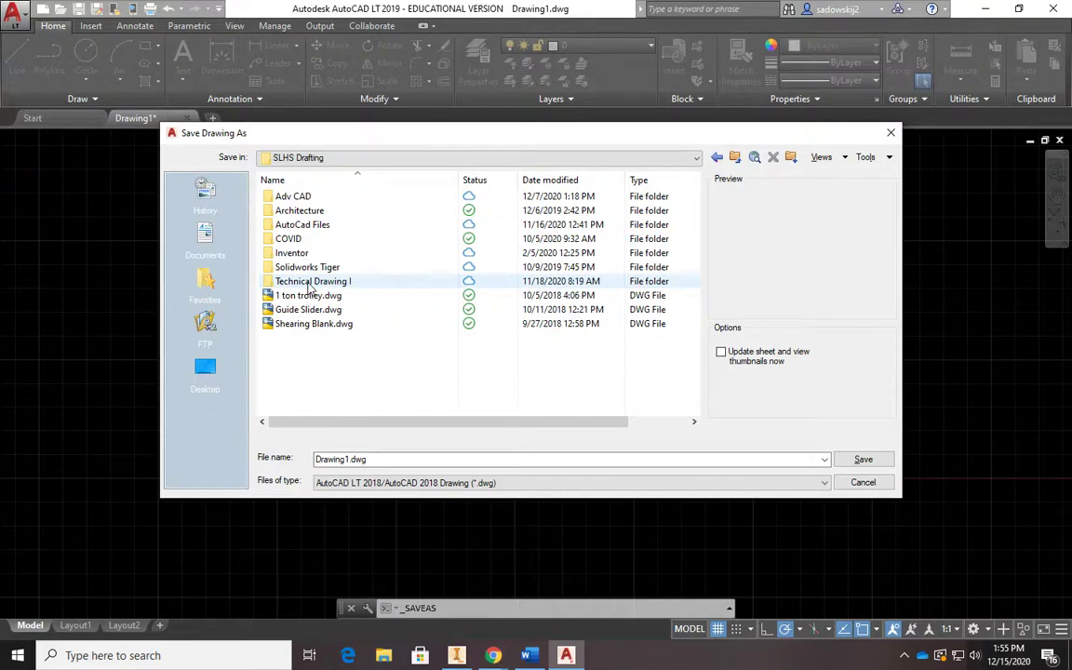
double_click(310, 282)
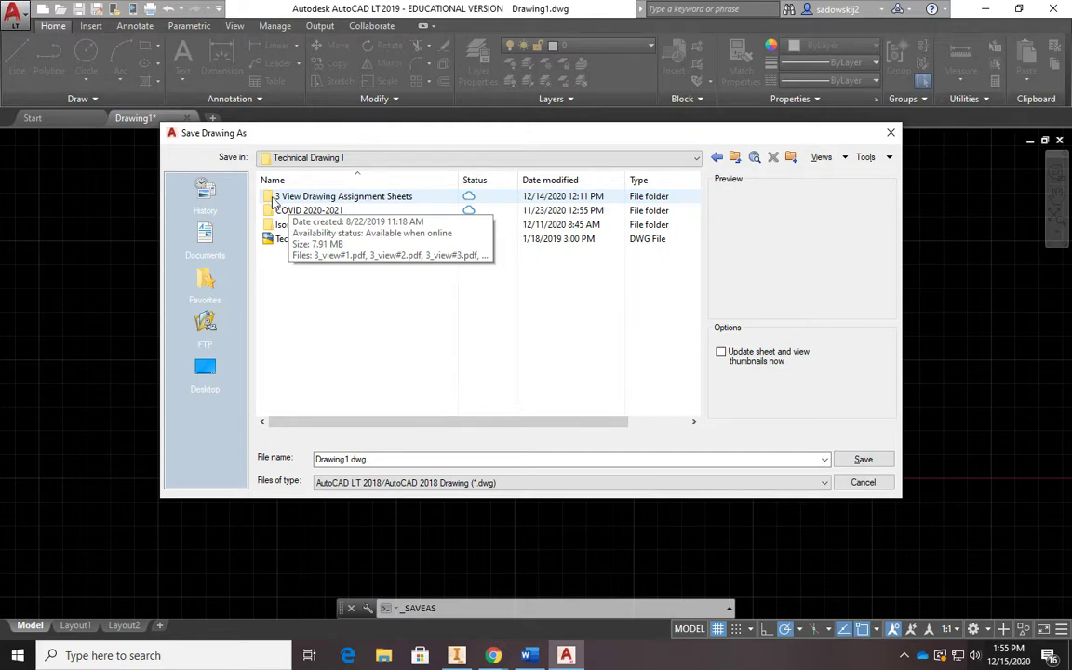
double_click(322, 200)
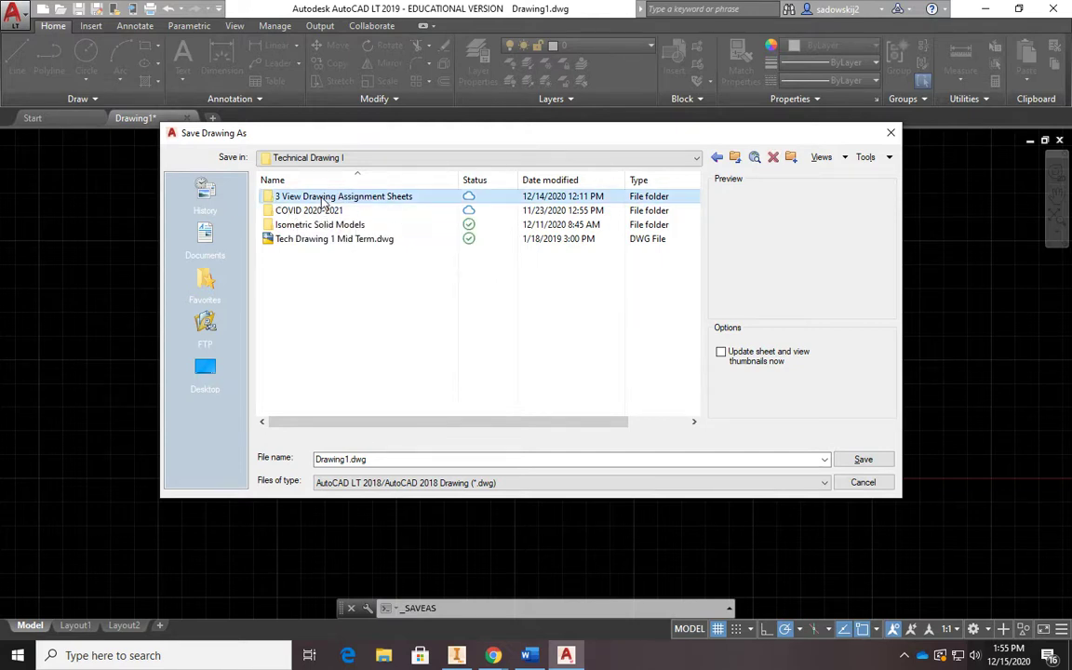
Name the file Border & Titleblock and save it as an AutoCAD LT 2018 drawing.
double_click(339, 459)
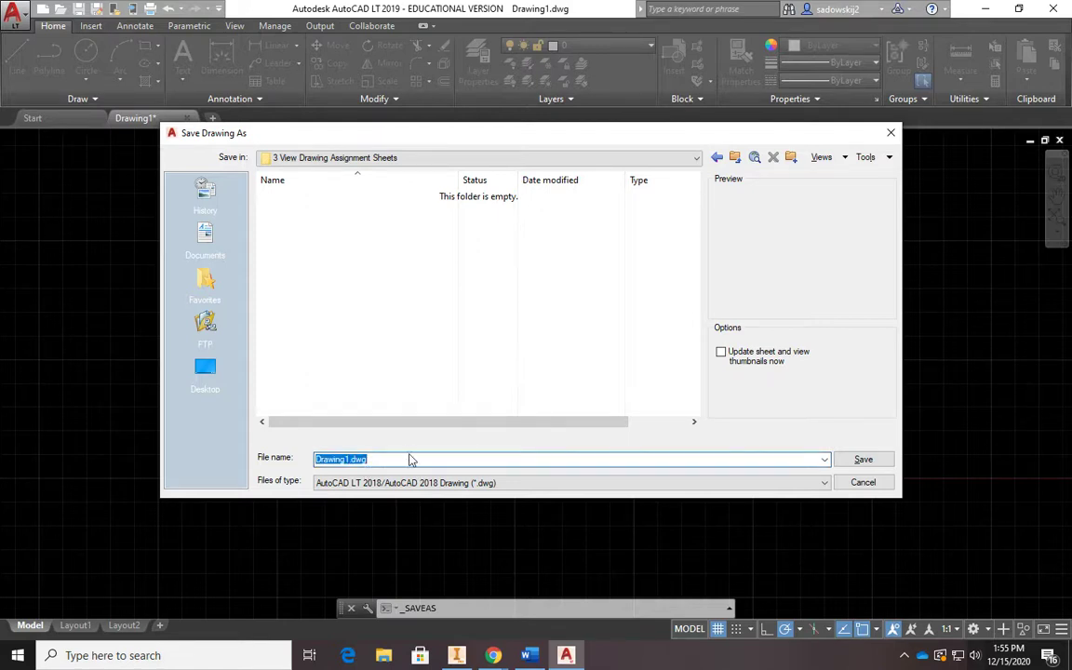
type("Border & Titleblock")
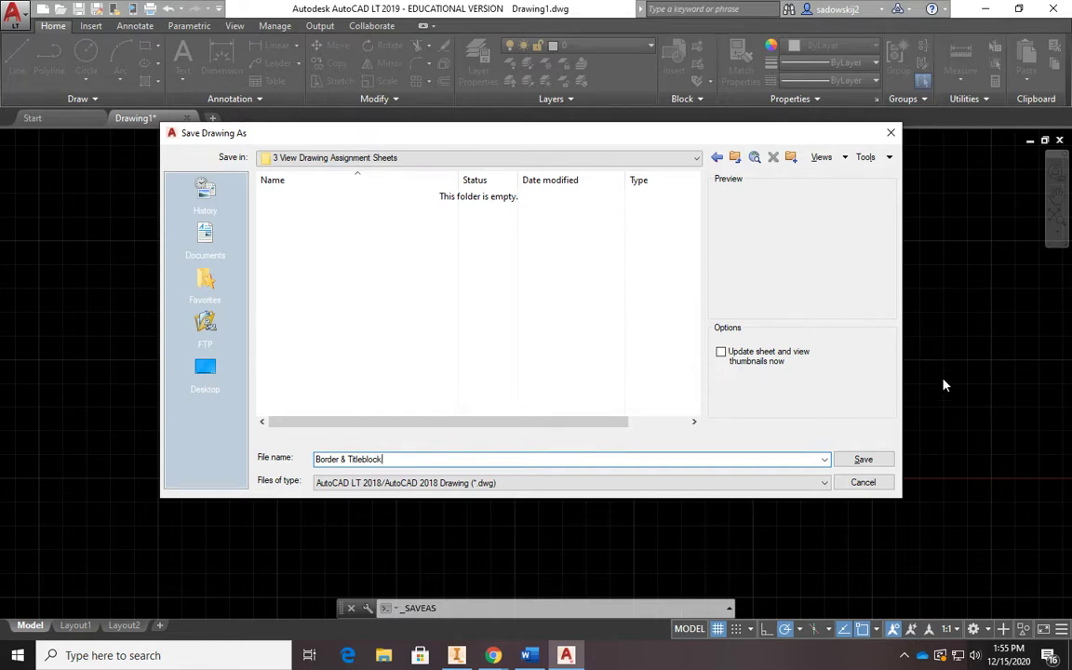
left_click(862, 461)
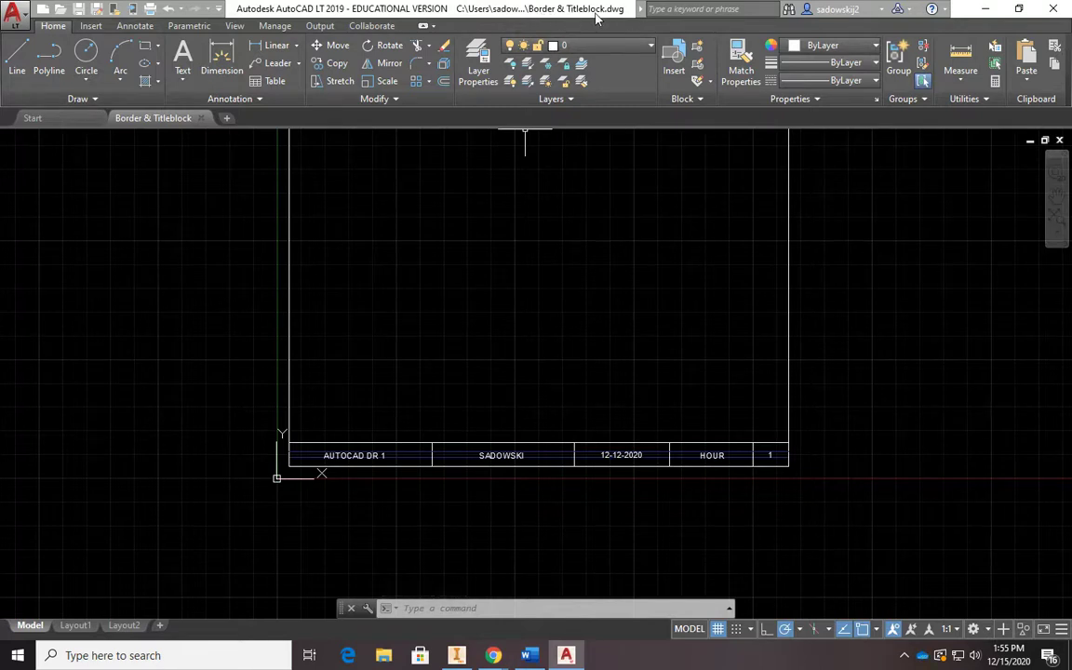
Change the text in the title block strip's first cell to AUTOCAD DR 2.
middle_click_drag(571, 296, 490, 337)
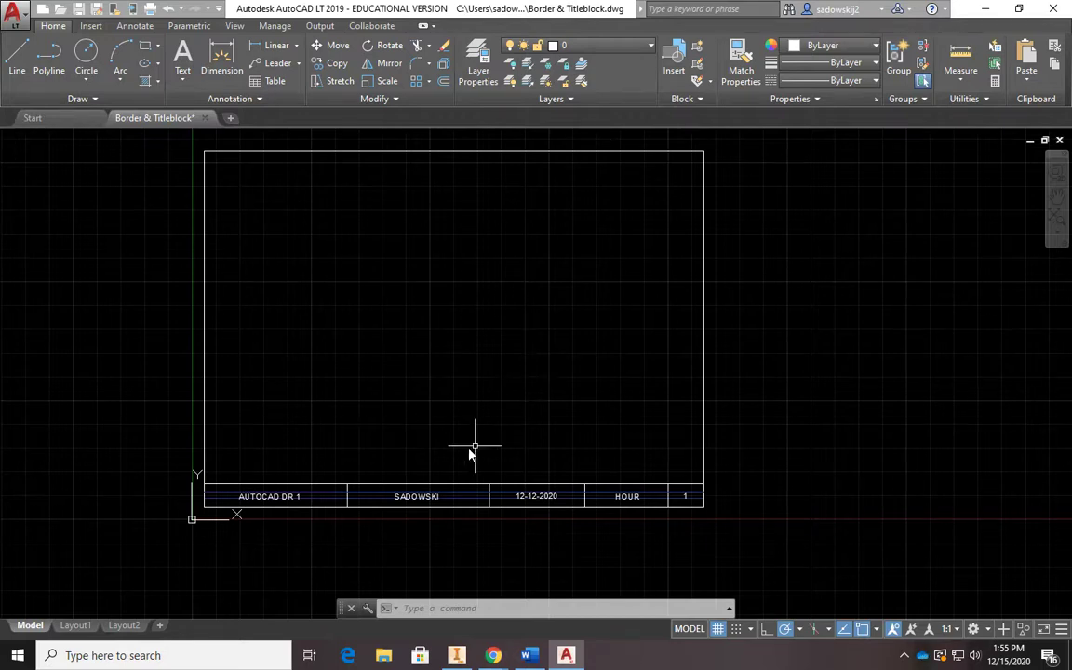
scroll(282, 496, "up", 8)
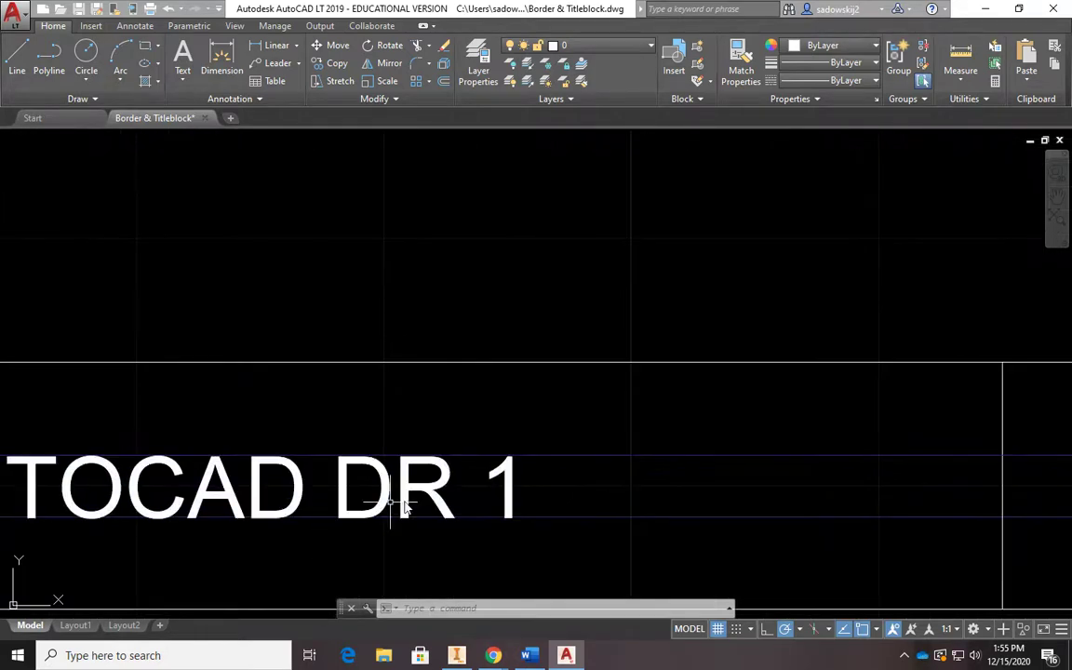
double_click(419, 497)
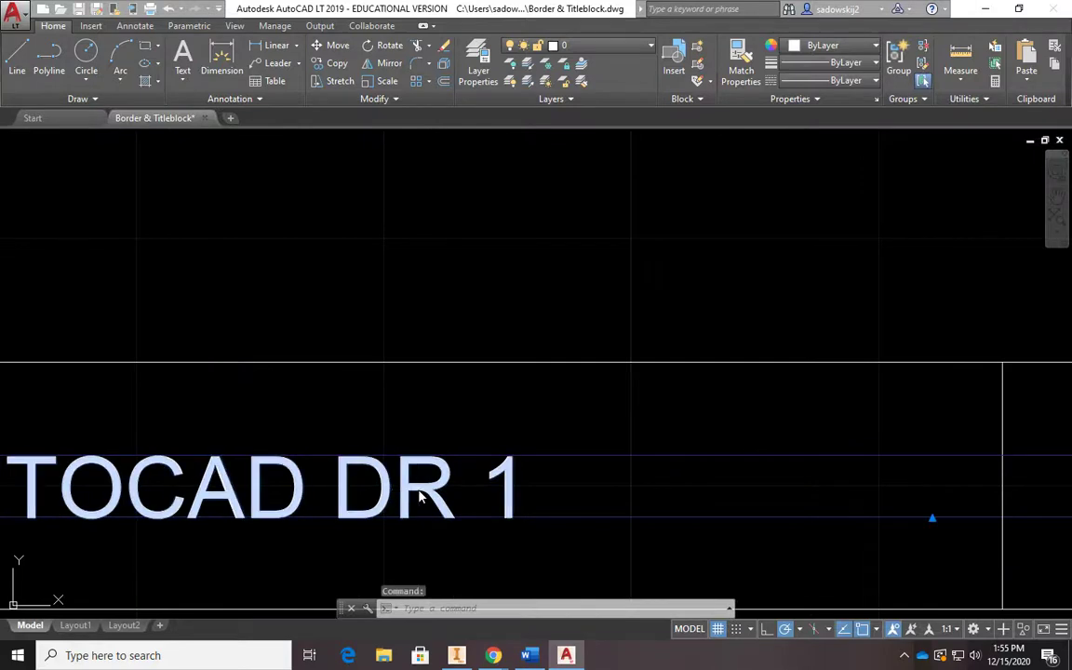
left_click(542, 502)
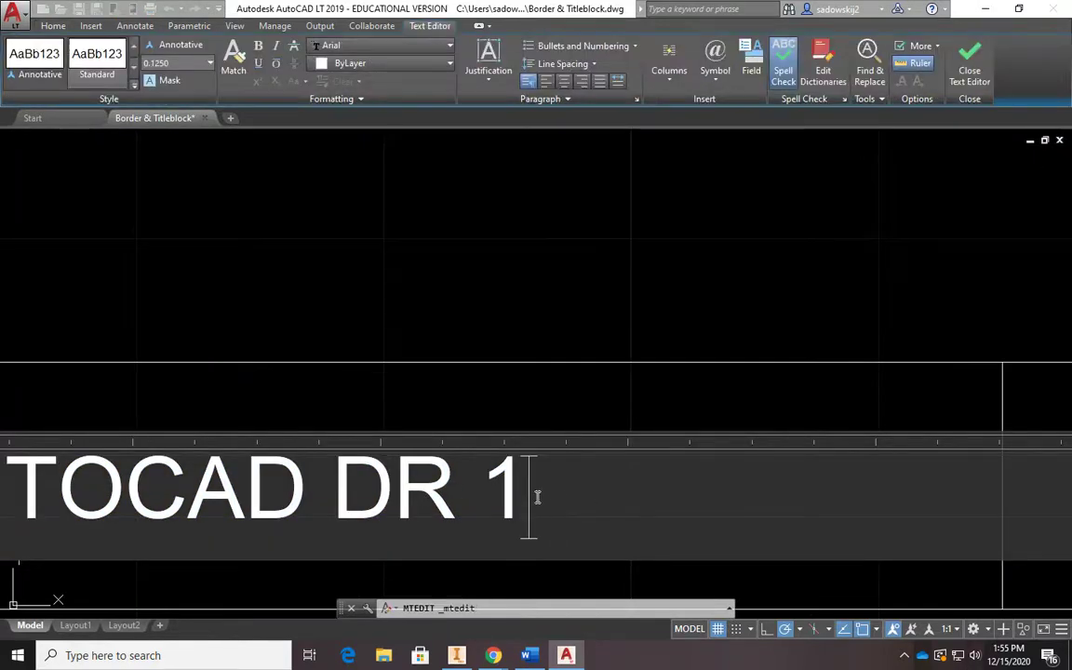
key("BackSpace")
type("2")
left_click(511, 268)
scroll(601, 287, "down", 5)
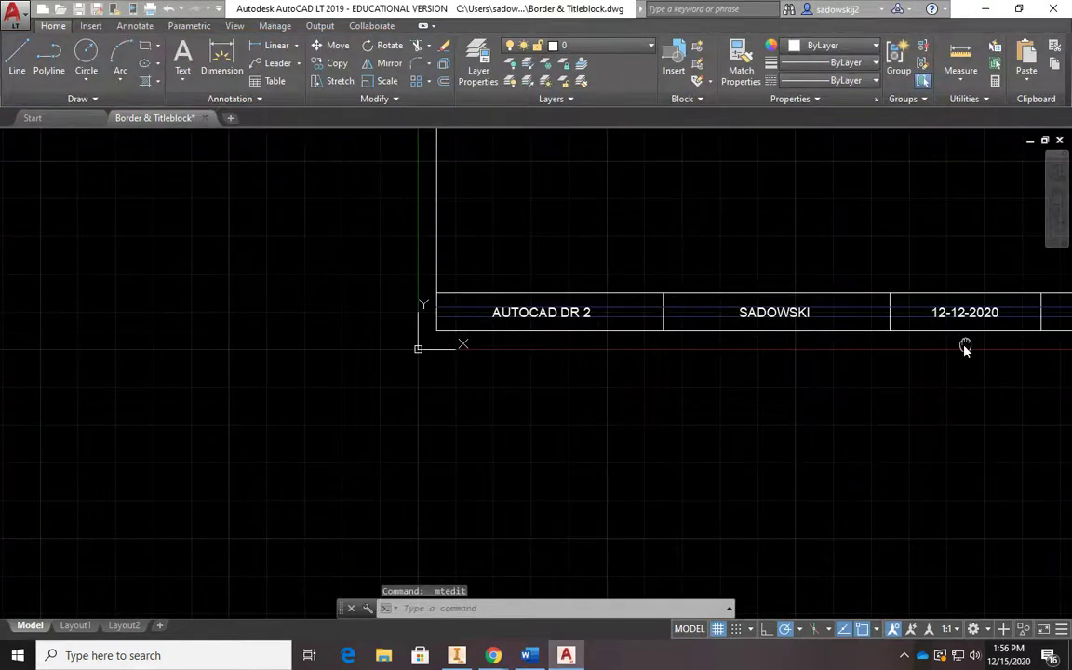
Change the date in the title block strip's third cell to 12-16-2020.
middle_click_drag(964, 347, 746, 395)
scroll(747, 391, "up", 4)
left_click(740, 326)
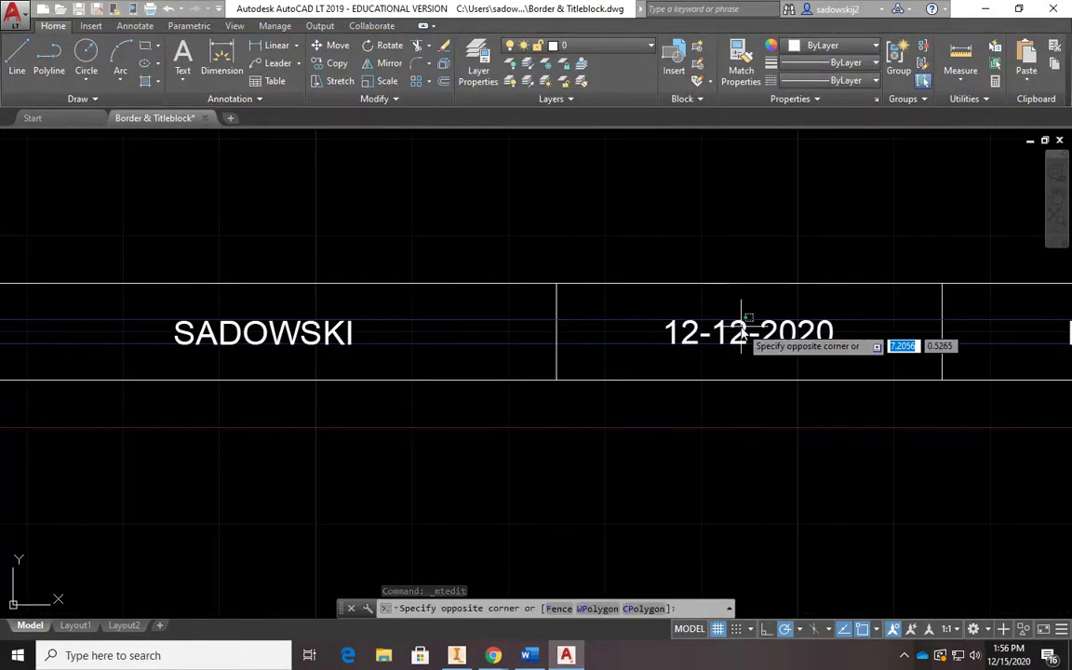
left_click(742, 333)
double_click(743, 333)
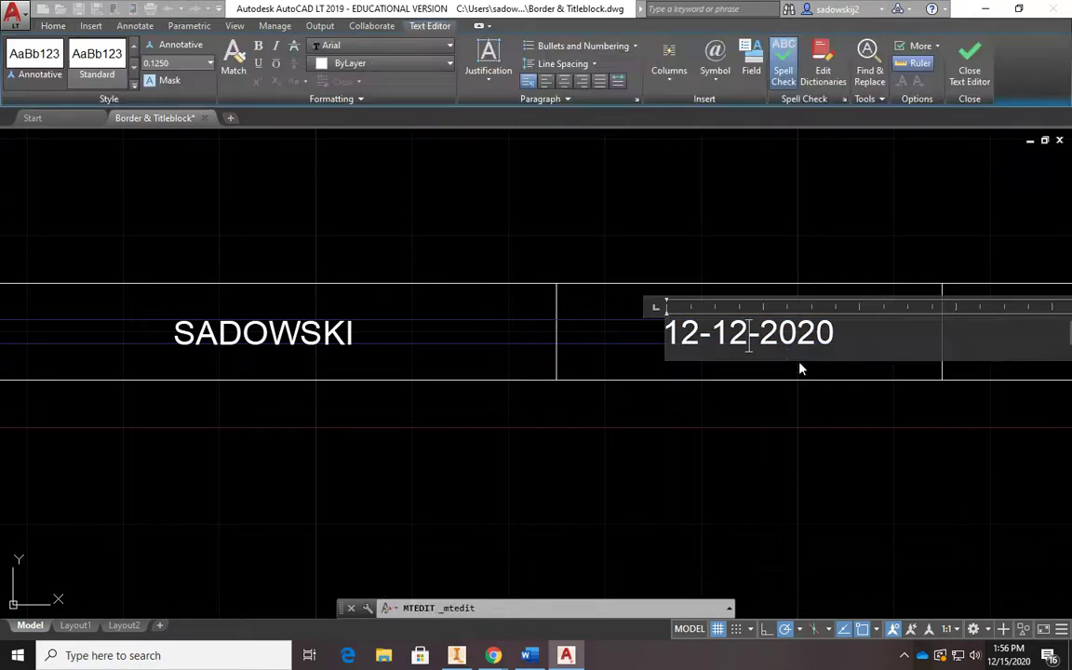
key("BackSpace")
type("6")
left_click(742, 244)
scroll(742, 244, "down", 5)
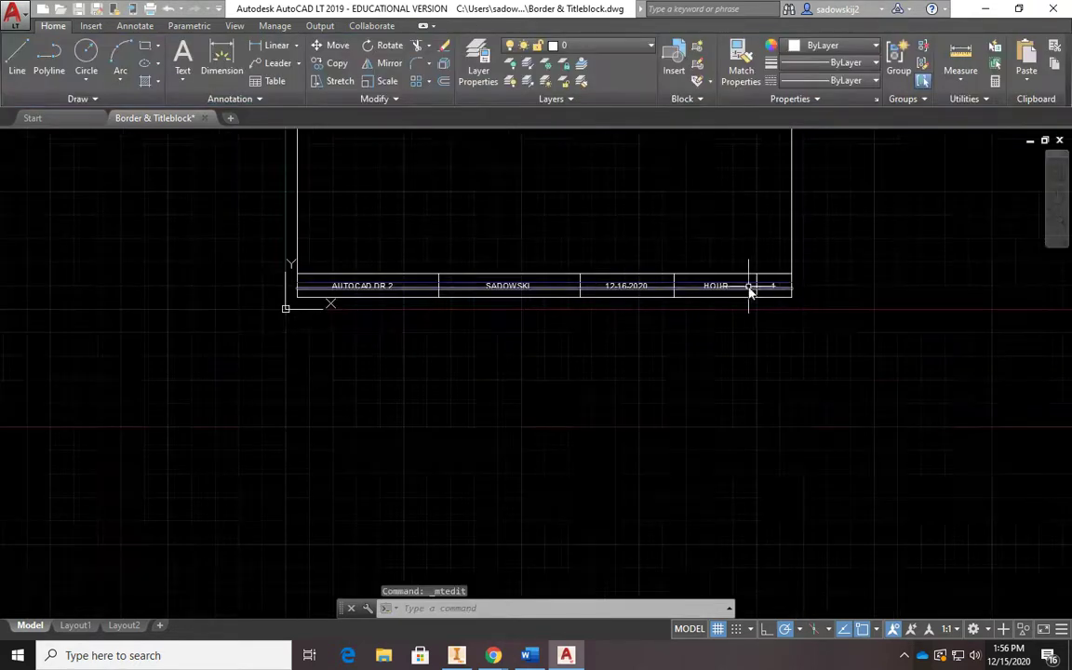
Change the number in the title block strip's last cell to 2 and finish editing the text.
scroll(749, 290, "up", 8)
double_click(868, 270)
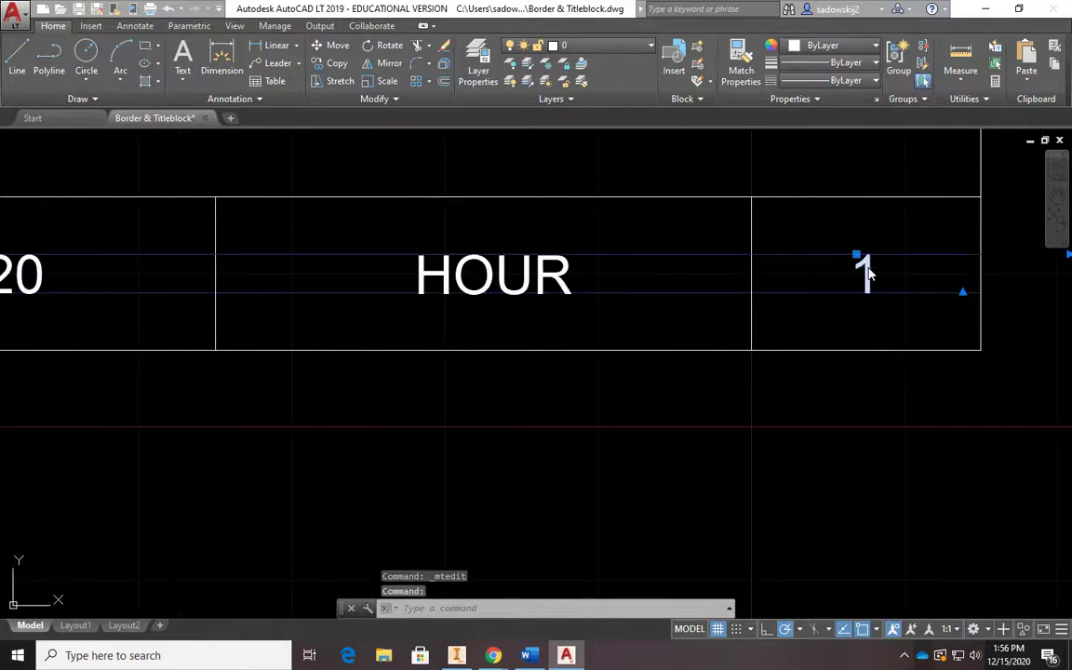
key("BackSpace")
type("2")
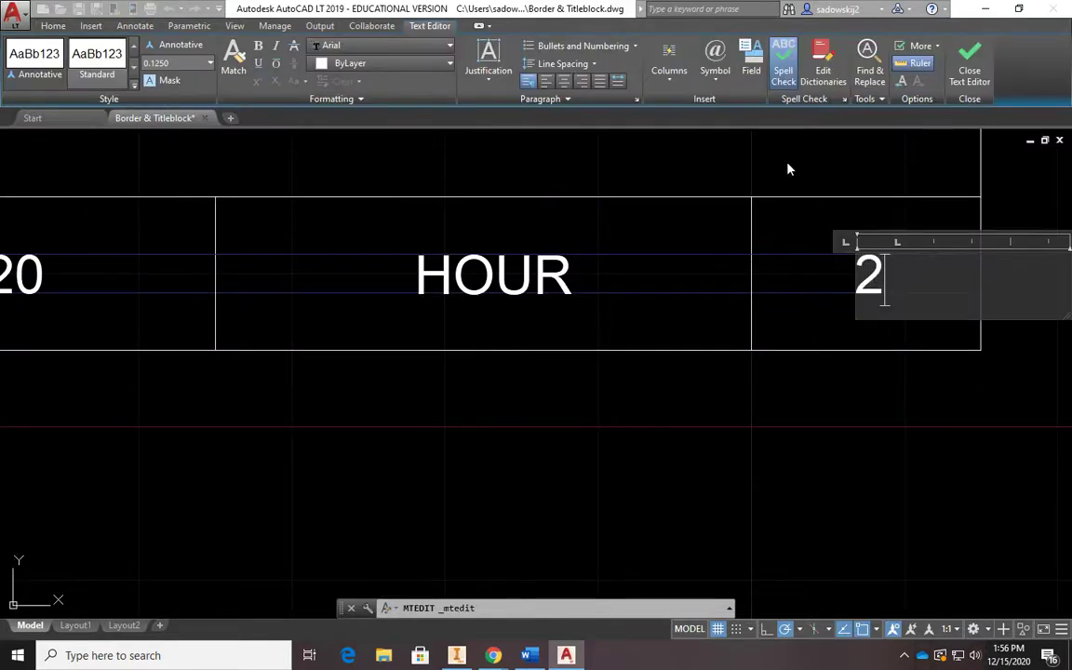
left_click(780, 215)
scroll(760, 239, "down", 5)
scroll(760, 240, "down", 2)
middle_click_drag(662, 342, 687, 450)
scroll(718, 331, "up", 6)
middle_click_drag(715, 330, 586, 376)
scroll(586, 376, "down", 2)
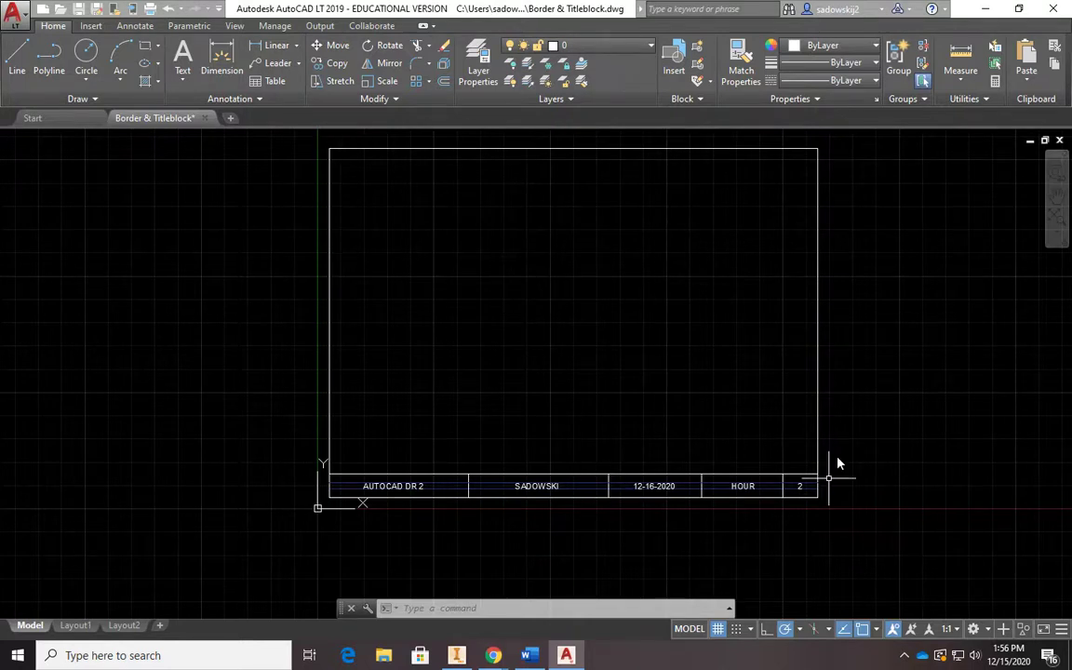
middle_click_drag(560, 350, 467, 370)
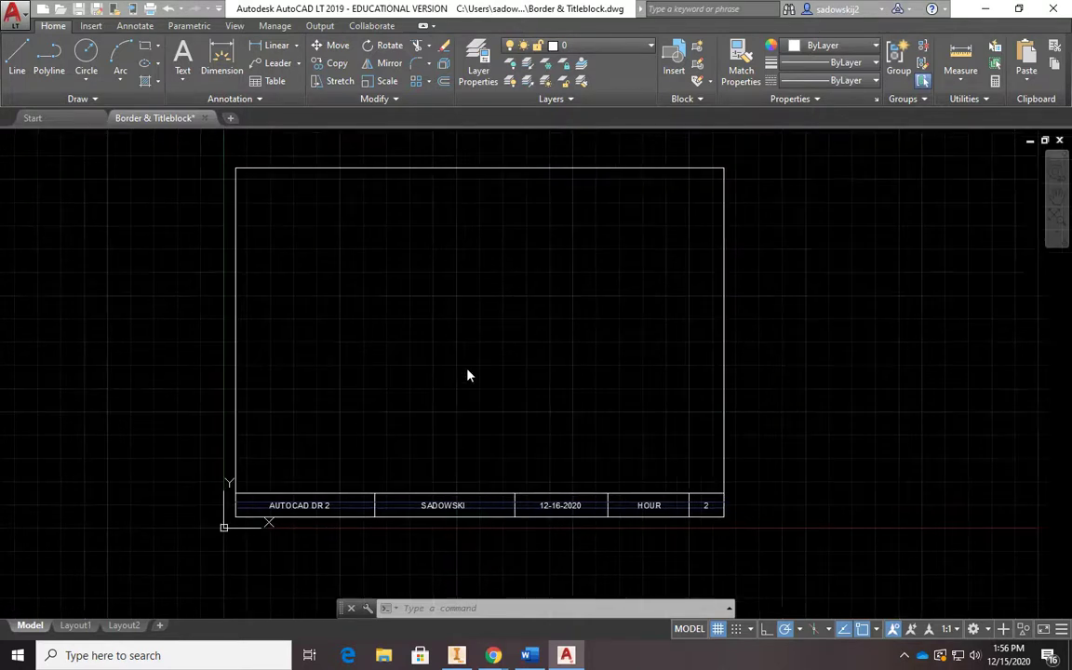